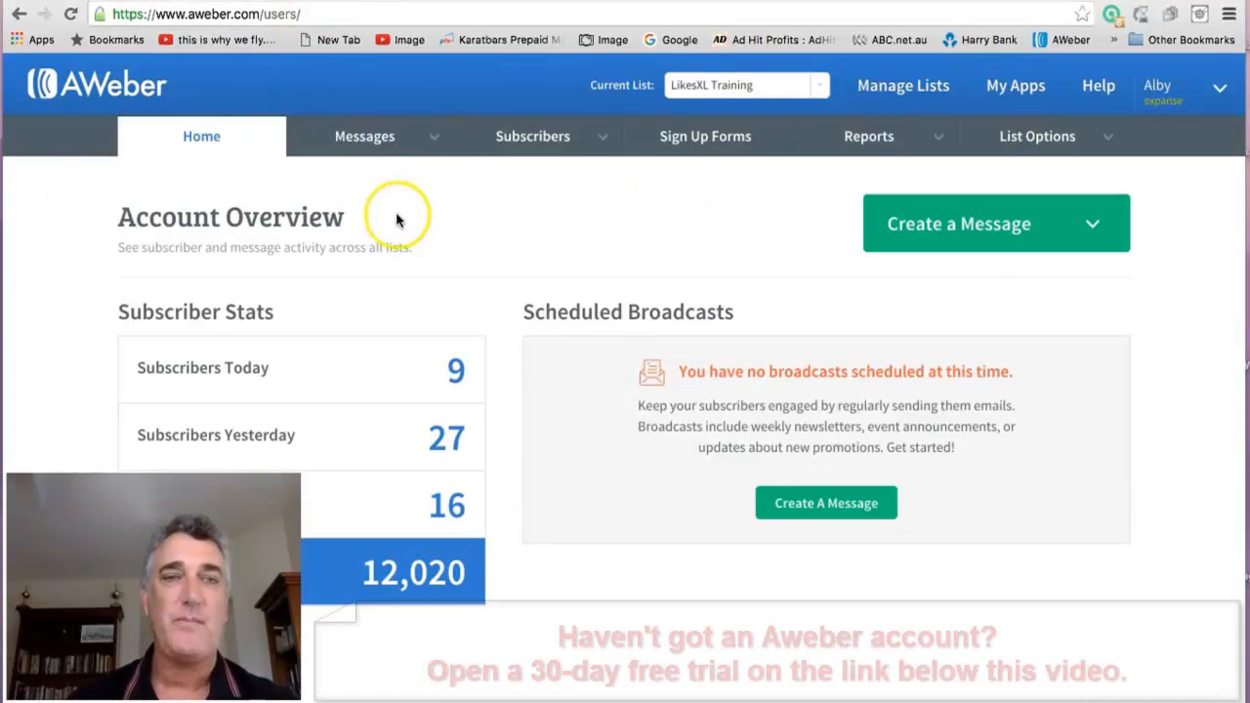
Start a new list and continue with the existing company, postal address and sender details
left_click(198, 138)
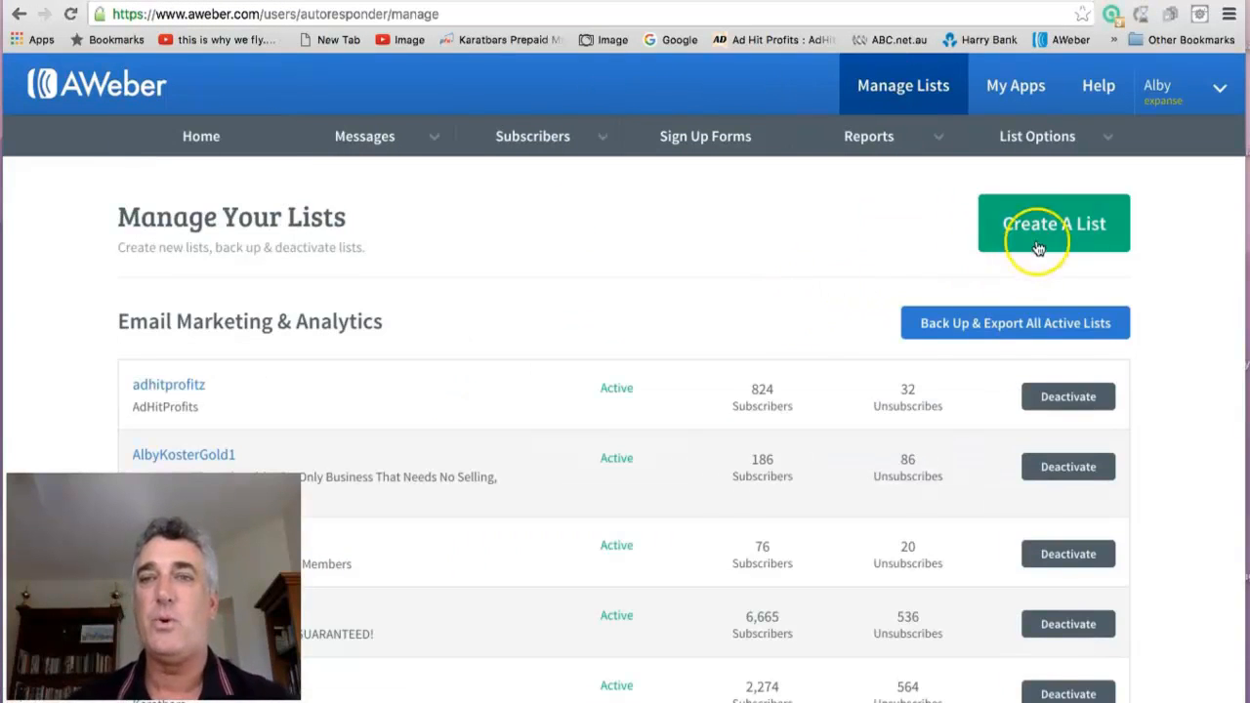
left_click(1052, 230)
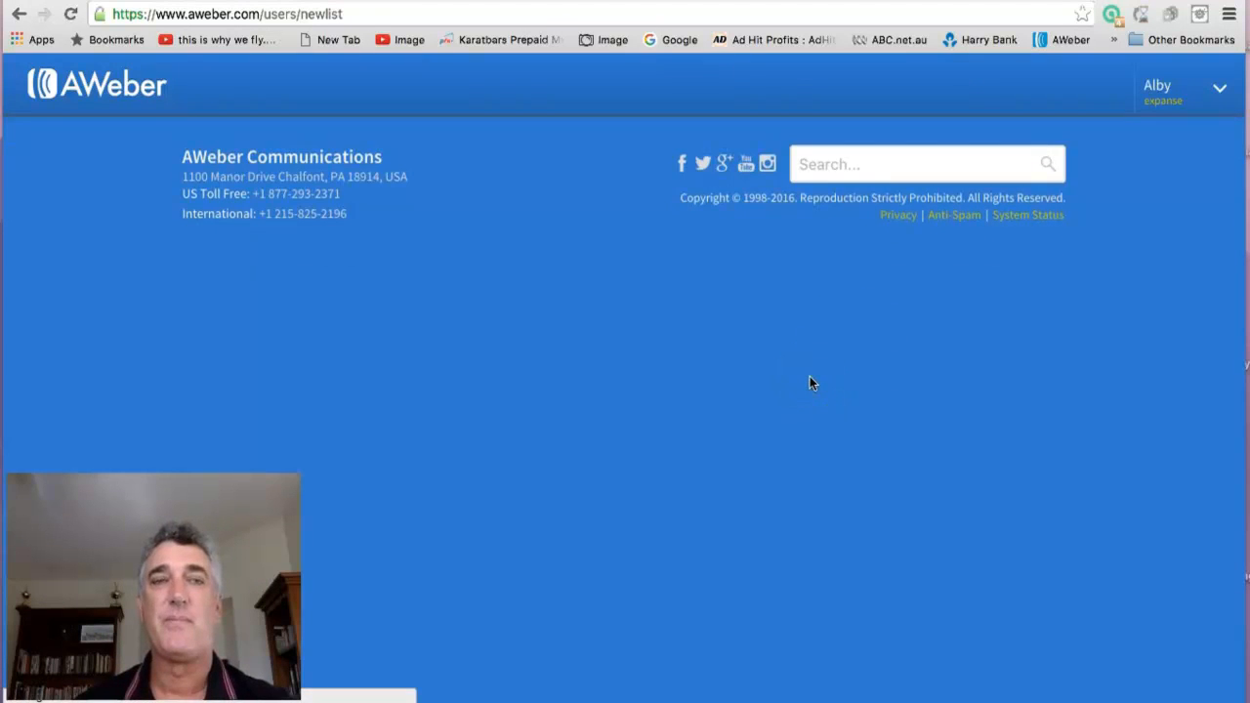
scroll(809, 381, "down", 3)
scroll(809, 382, "up", 2)
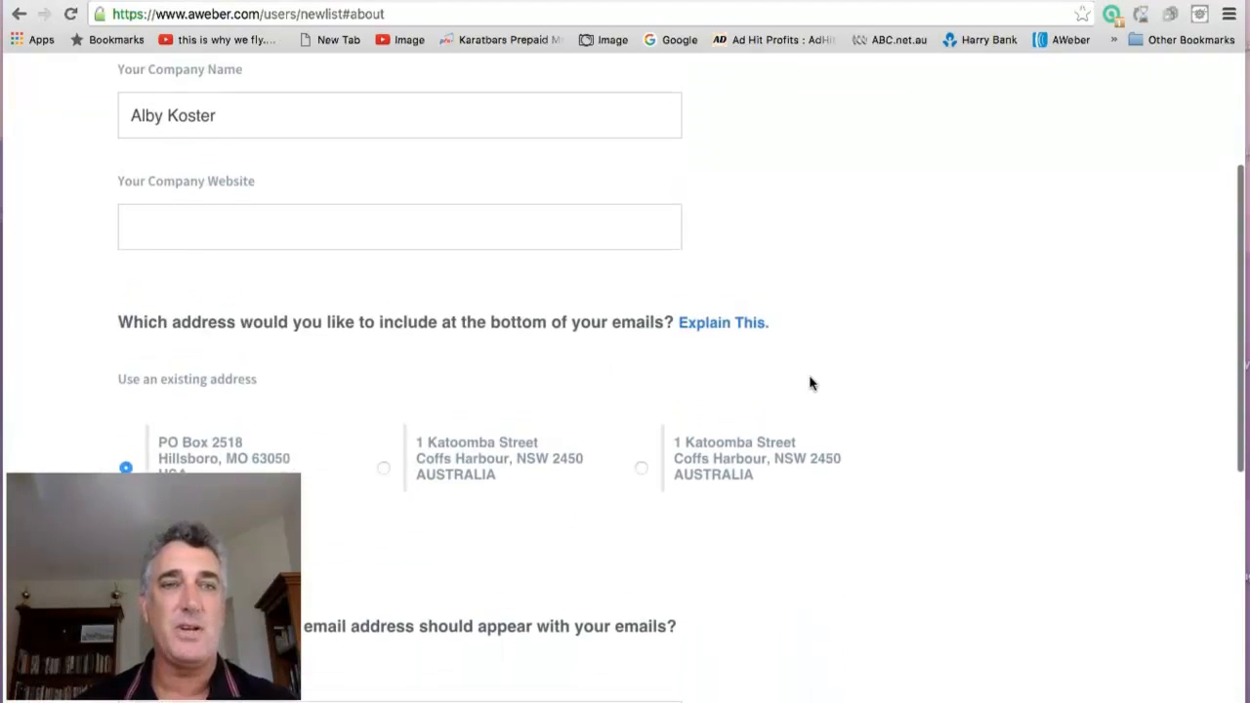
left_click(419, 197)
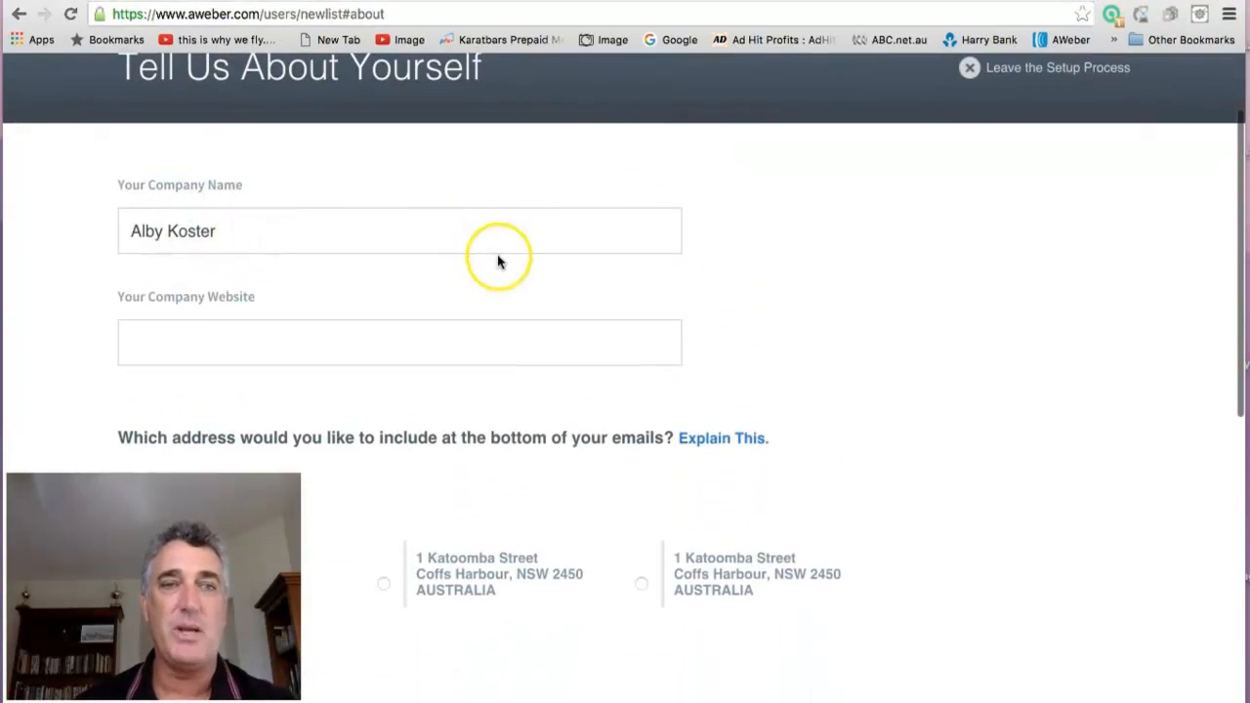
scroll(499, 259, "down", 5)
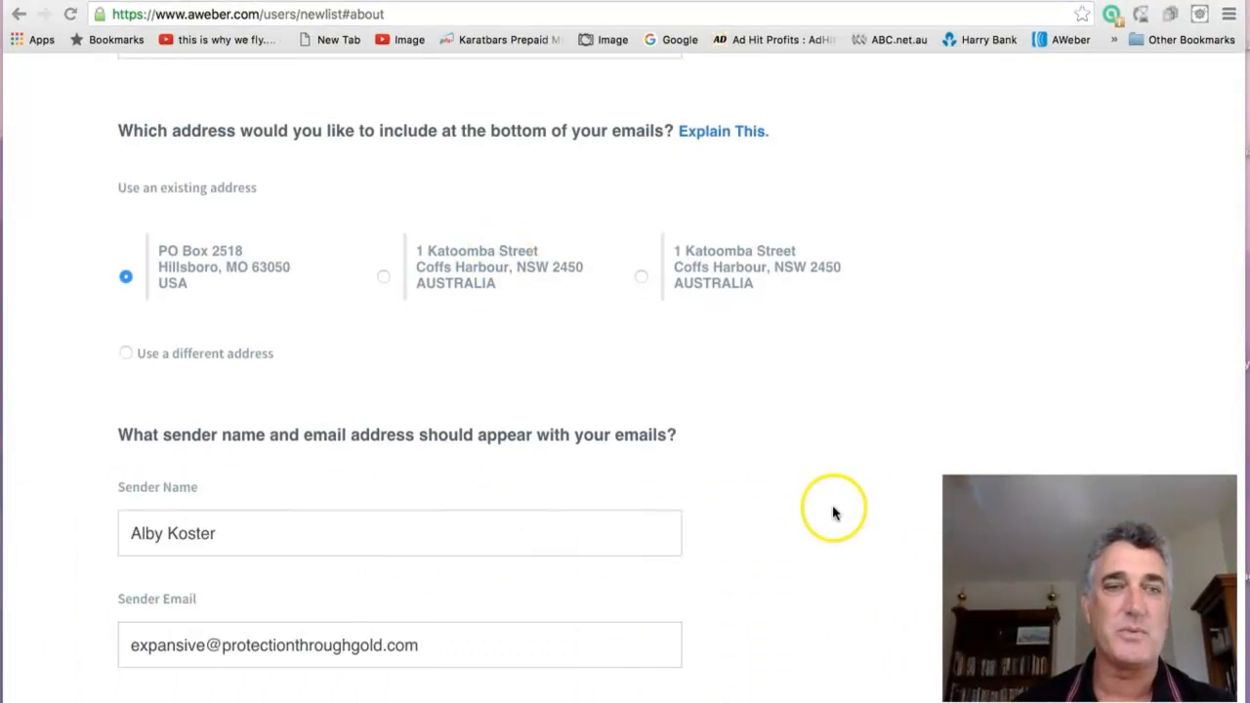
scroll(831, 516, "down", 3)
left_click(176, 465)
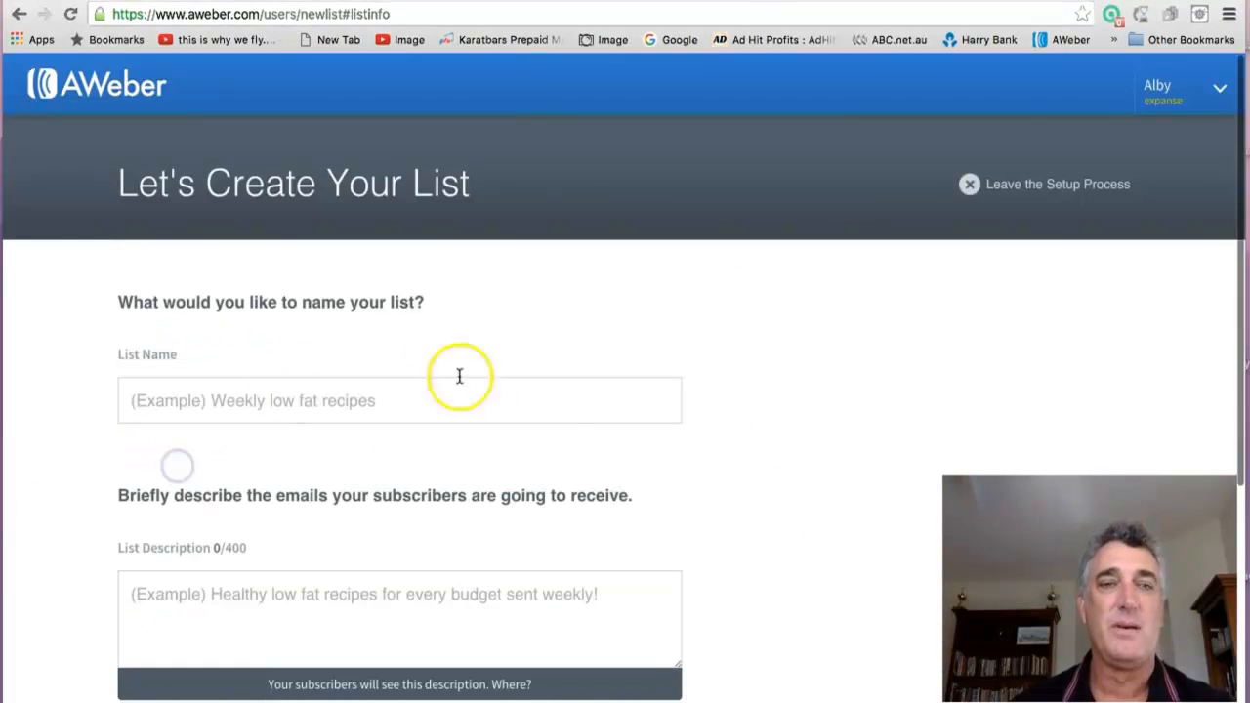
Name the new list Testing123
scroll(538, 424, "down", 3)
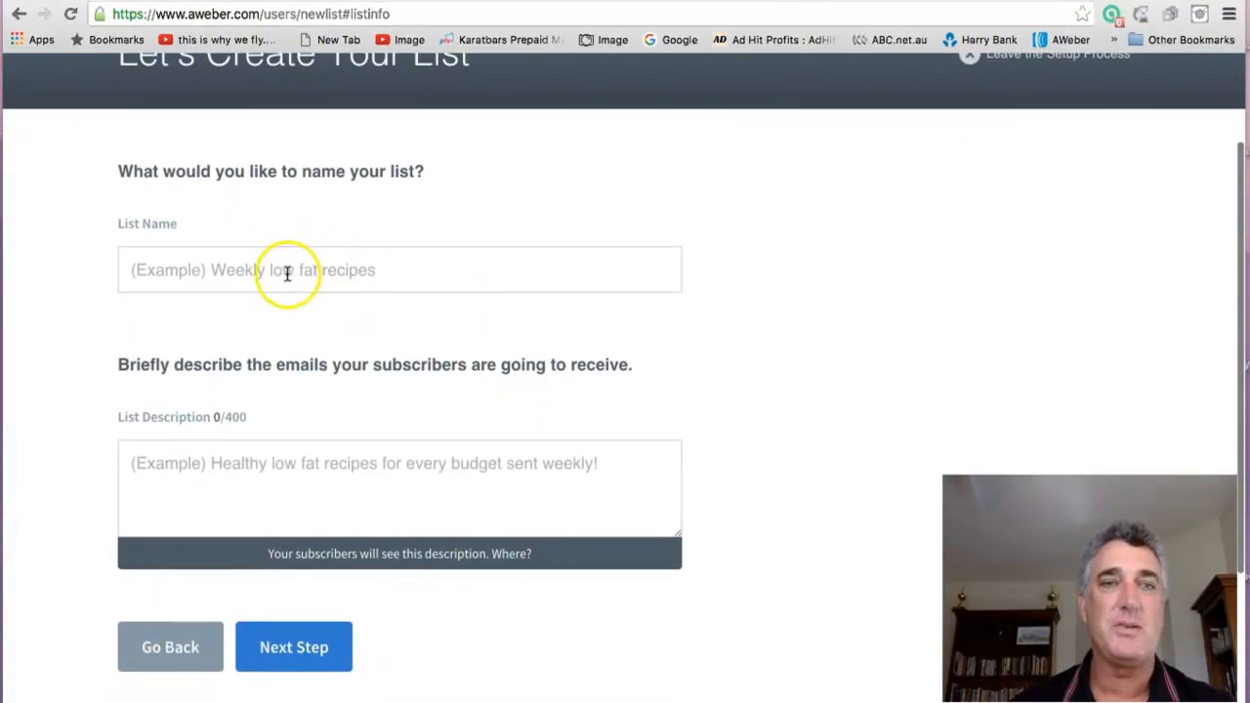
left_click(254, 270)
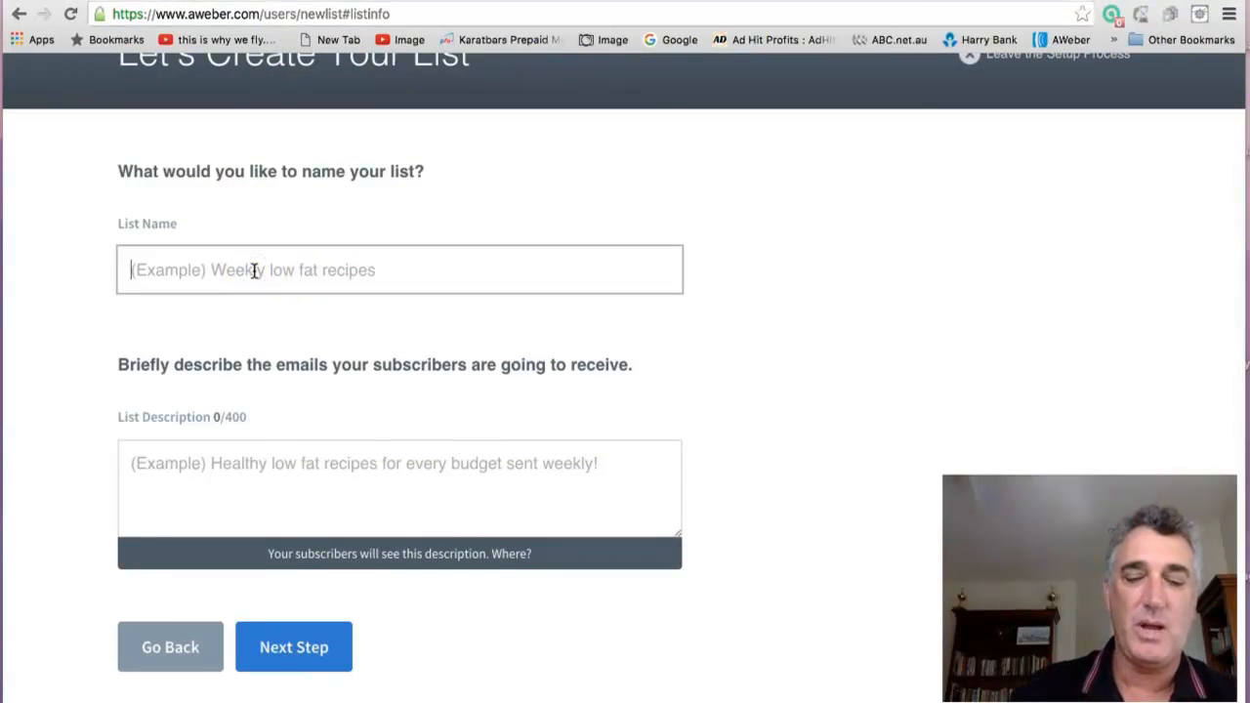
type("tEstin")
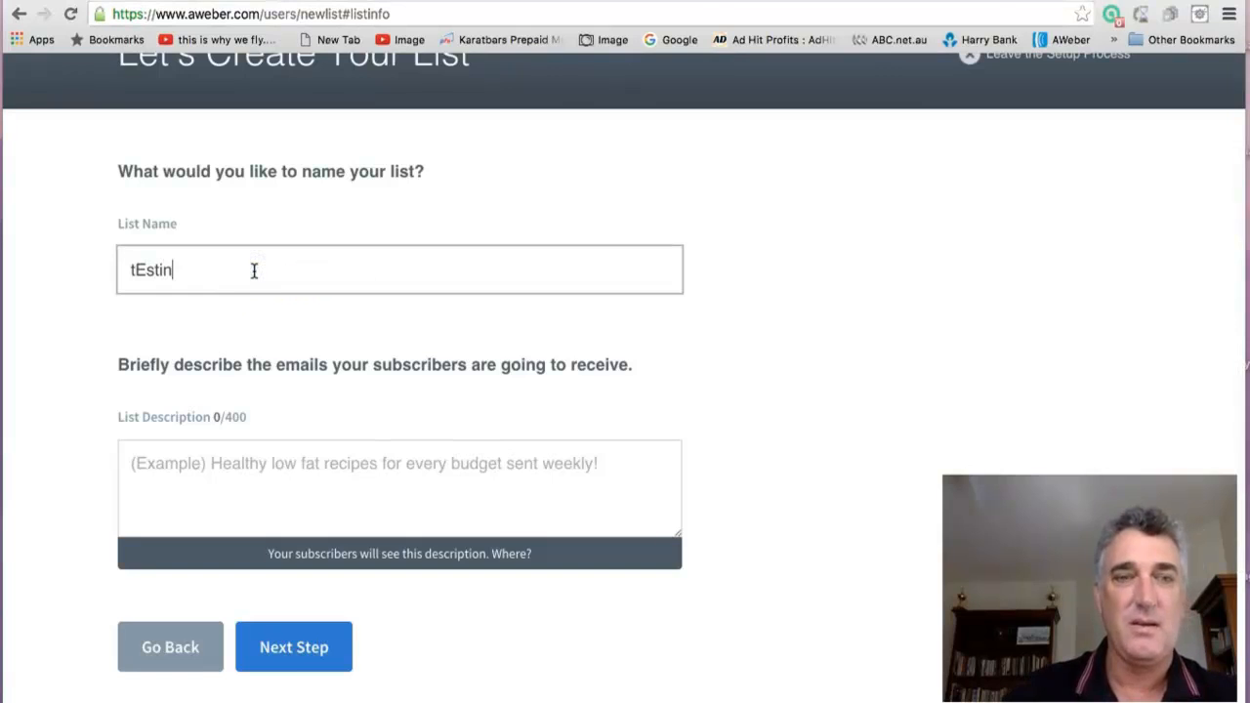
key("BackSpace")
key("BackSpace")
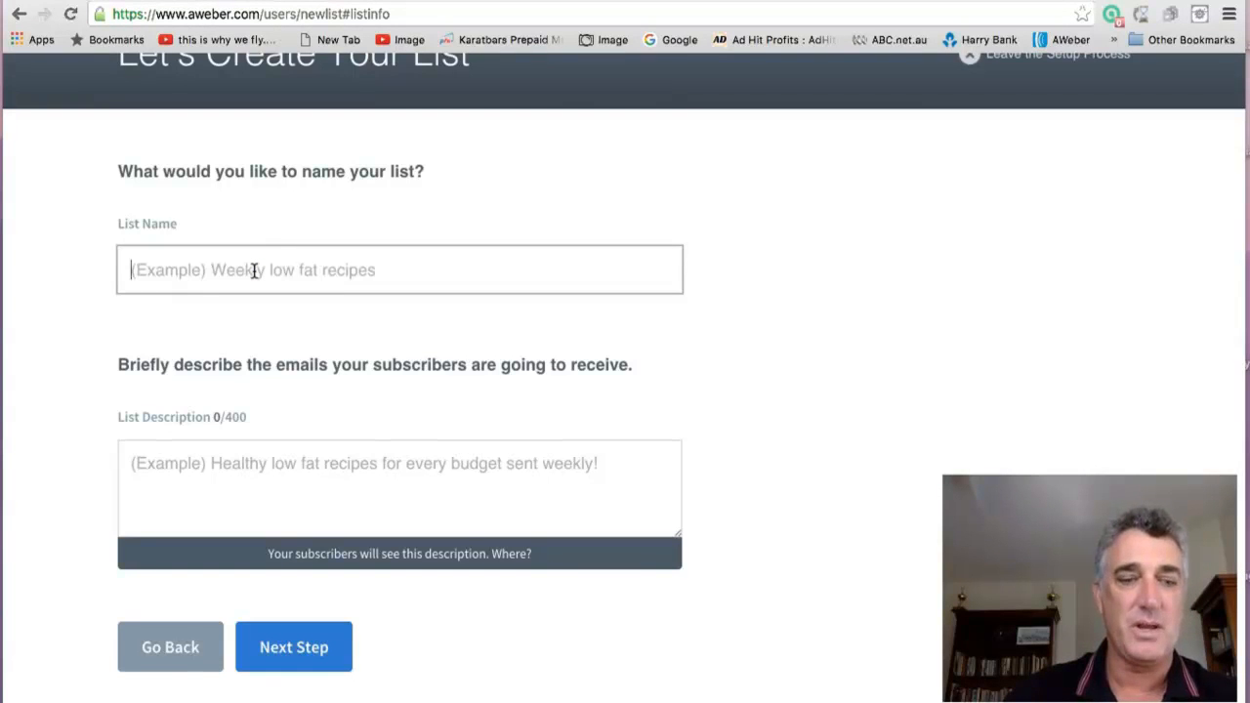
type("Testing123")
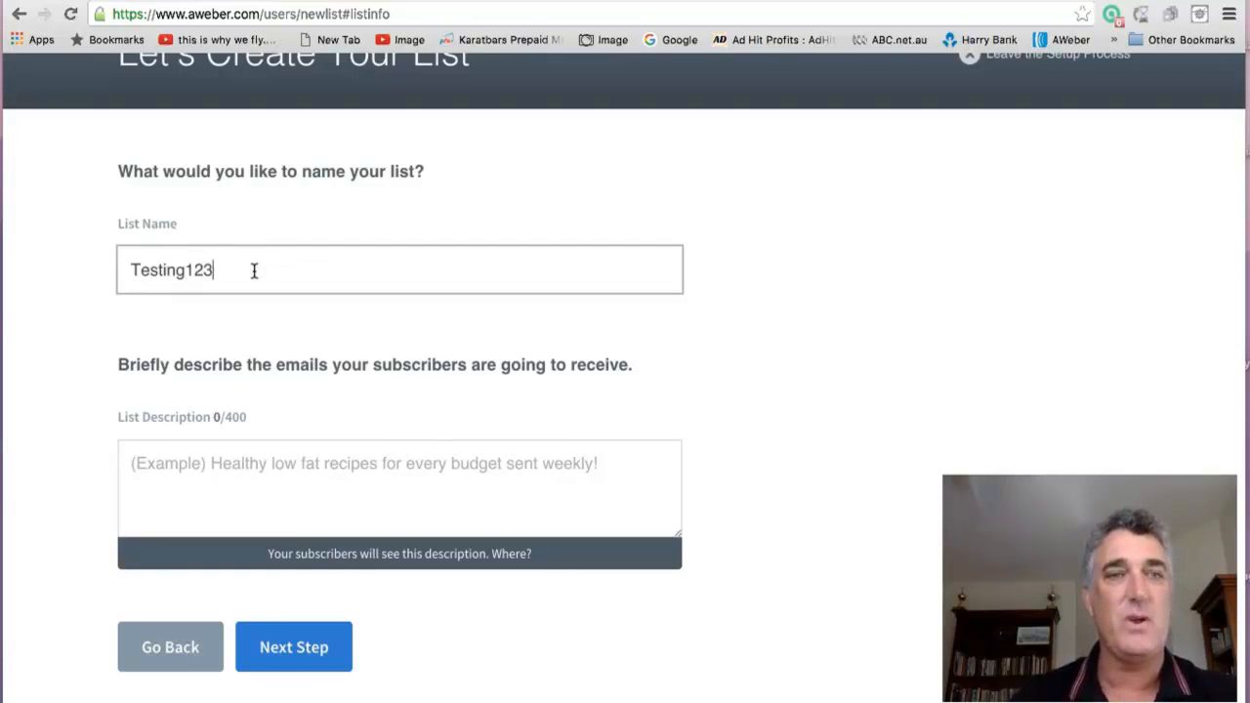
Describe the list as "LikesXL training and tips" and continue to the confirmation message
scroll(271, 413, "down", 2)
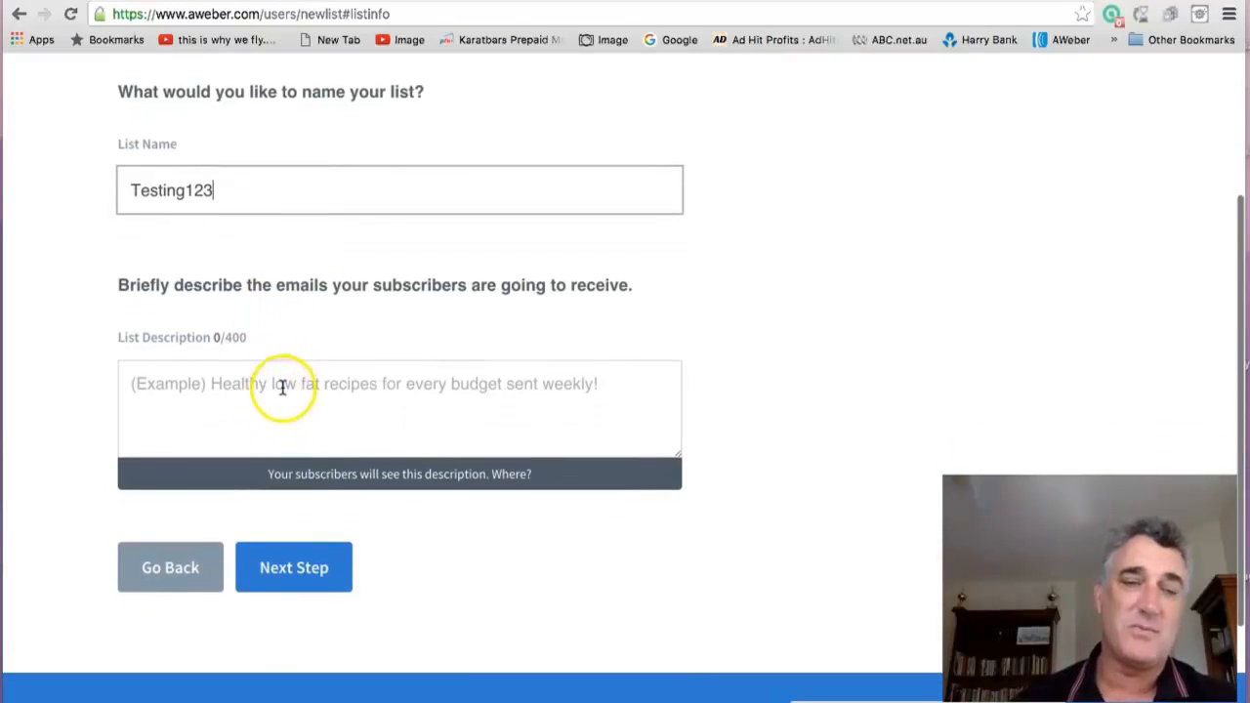
left_click(282, 386)
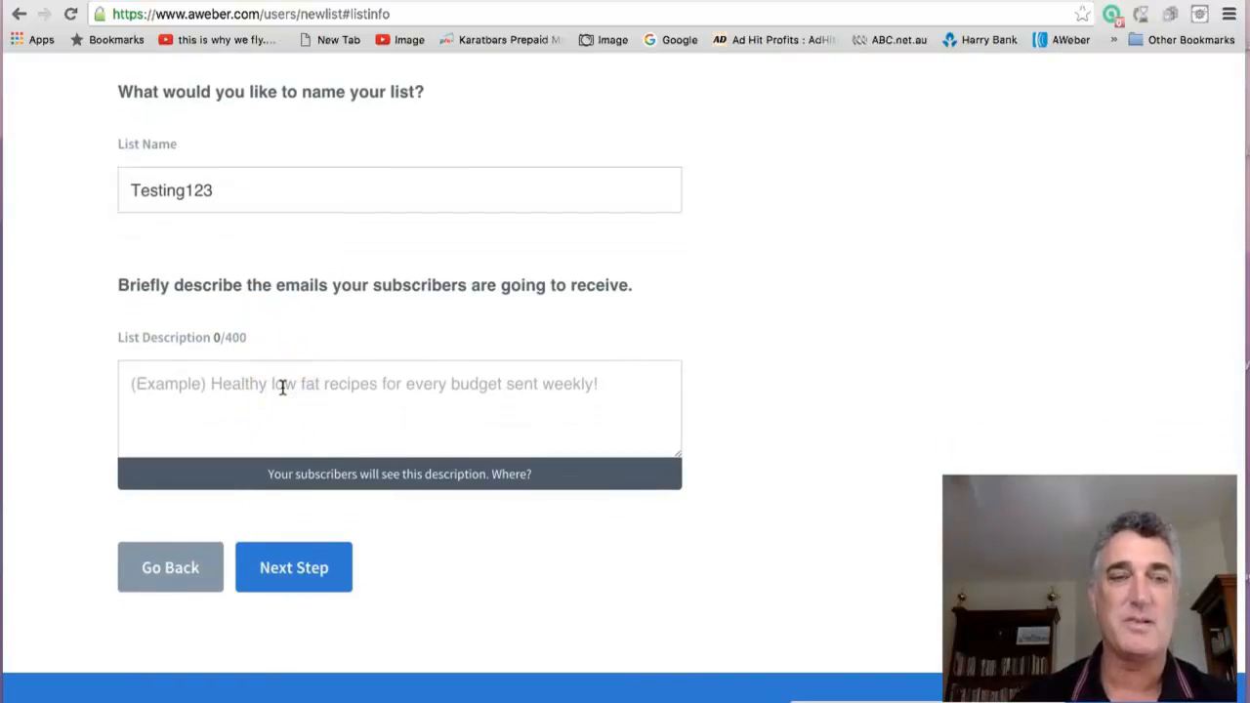
type("Lik")
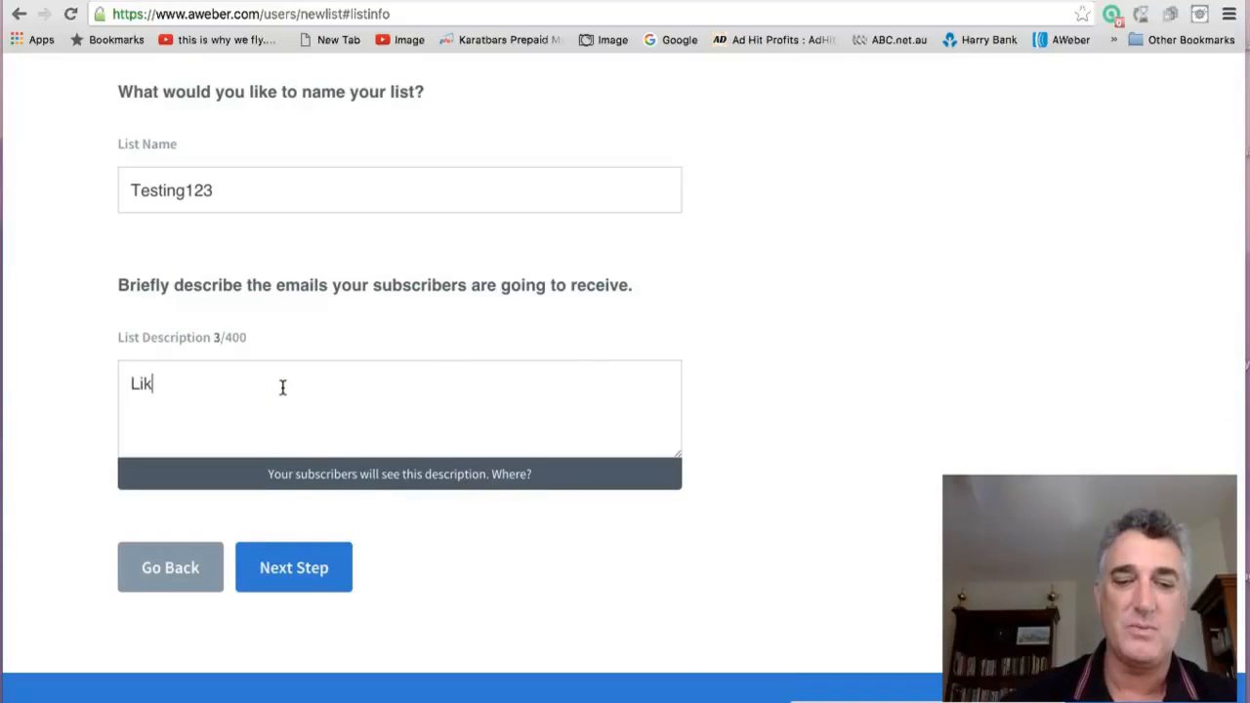
type("esXL training and tips")
left_click(371, 452)
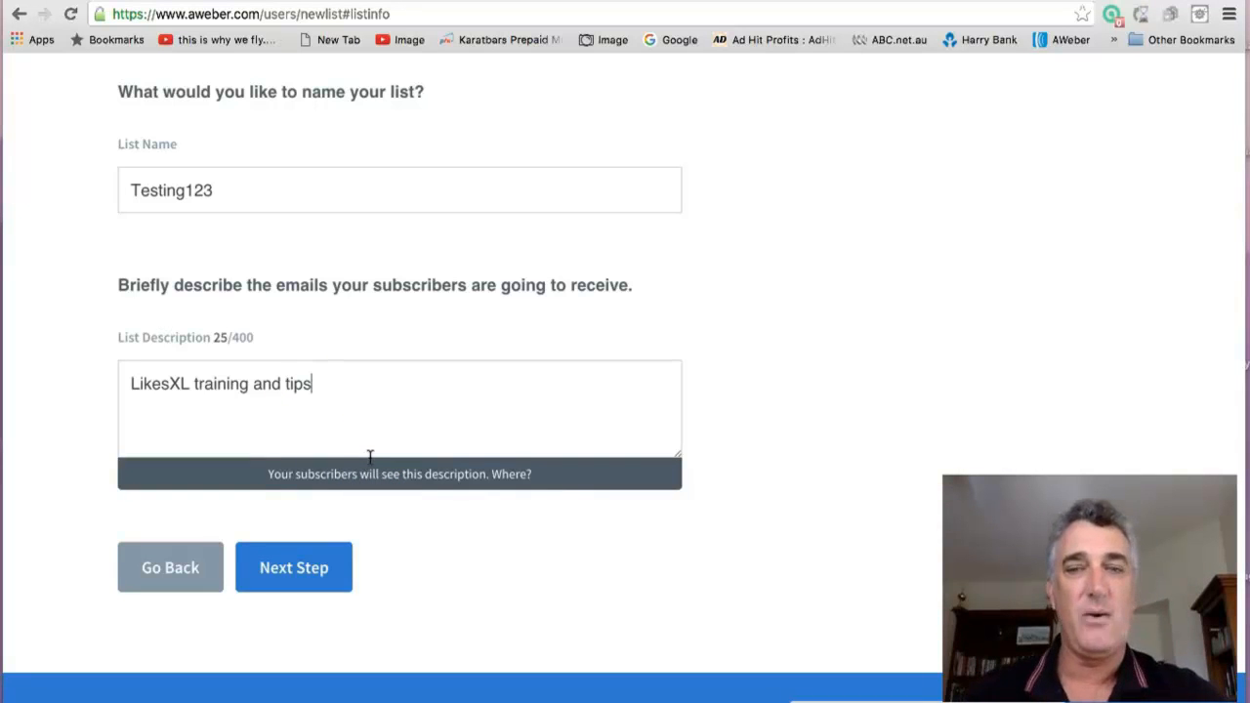
left_click(314, 569)
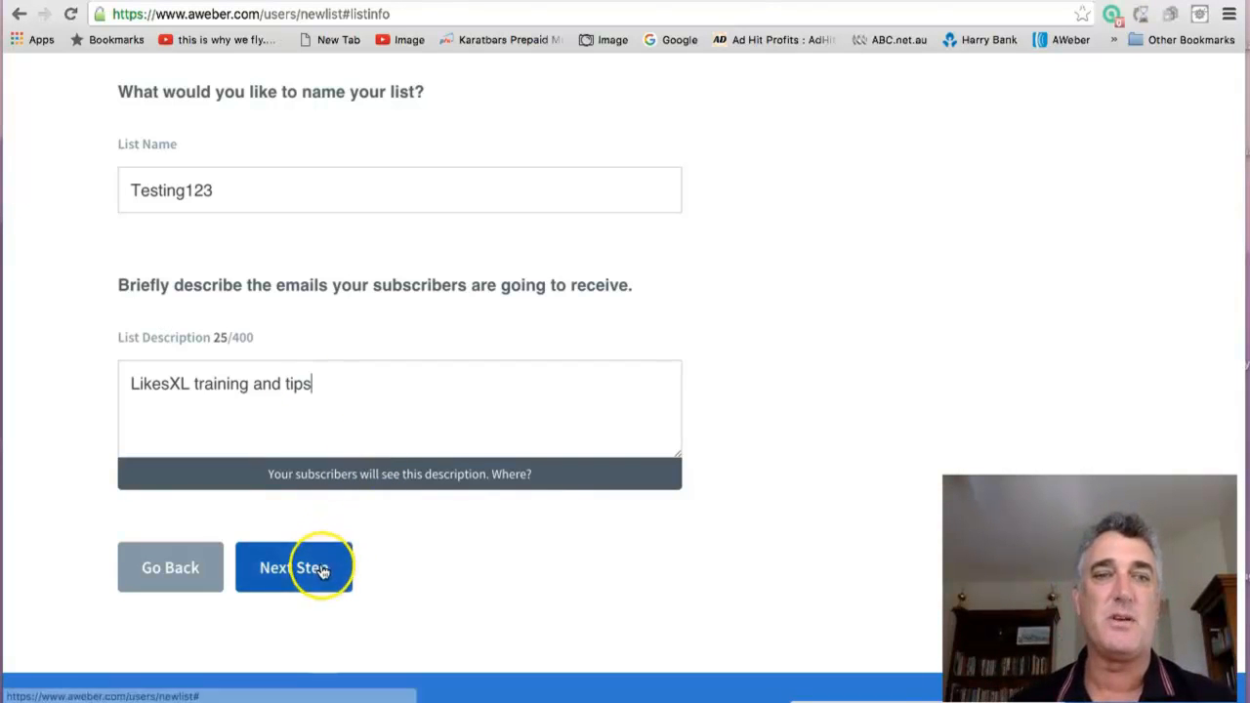
Review the default confirmation message, then approve it and create the list
scroll(452, 593, "down", 4)
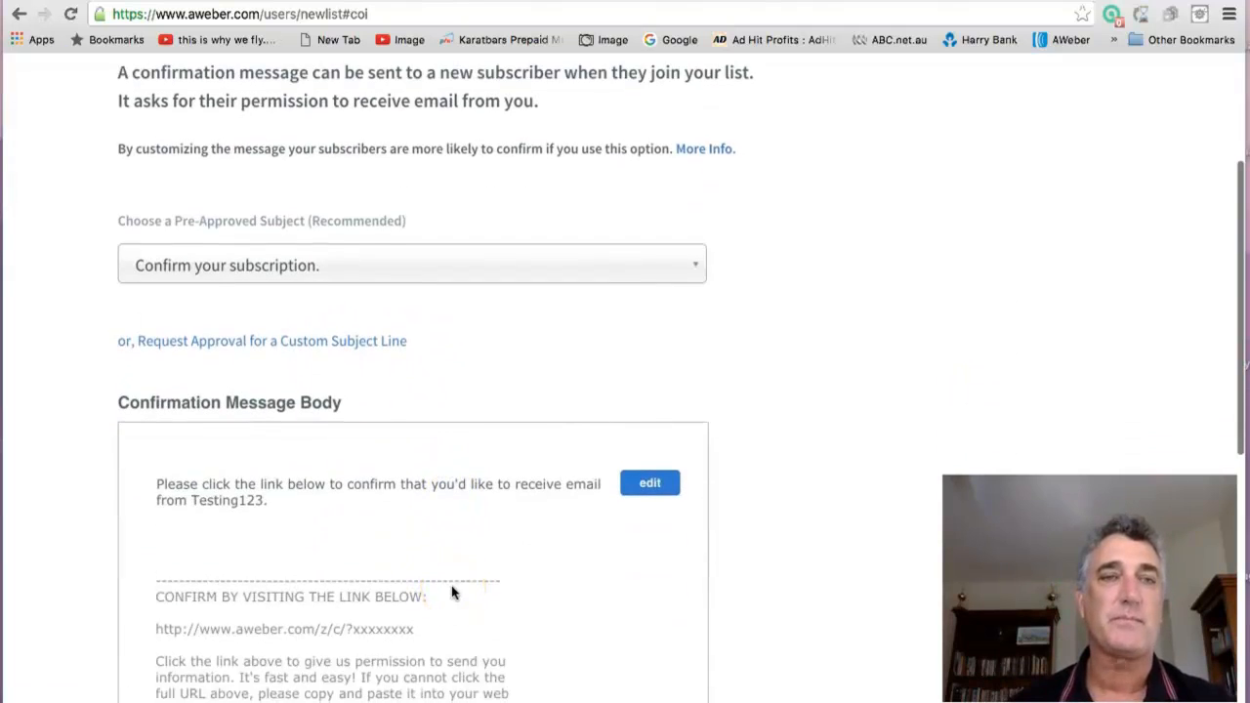
scroll(452, 593, "up", 1)
scroll(452, 593, "down", 1)
scroll(451, 592, "down", 6)
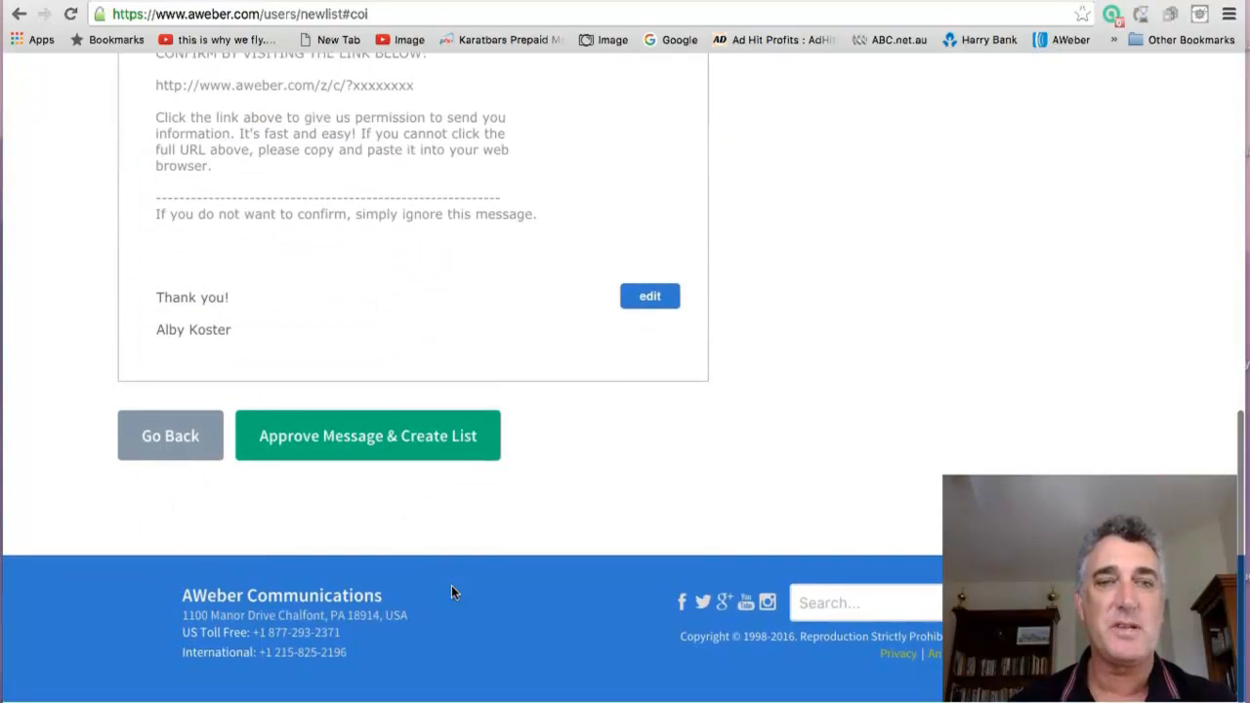
scroll(451, 592, "up", 2)
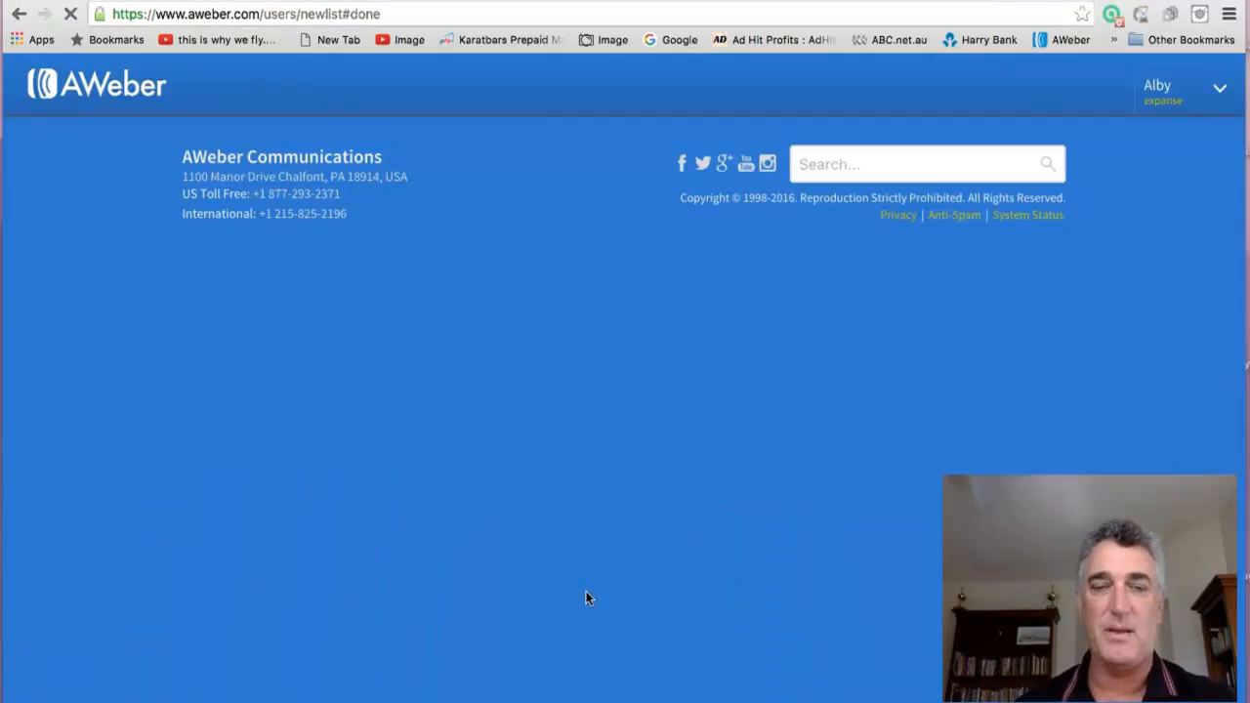
left_click(598, 578)
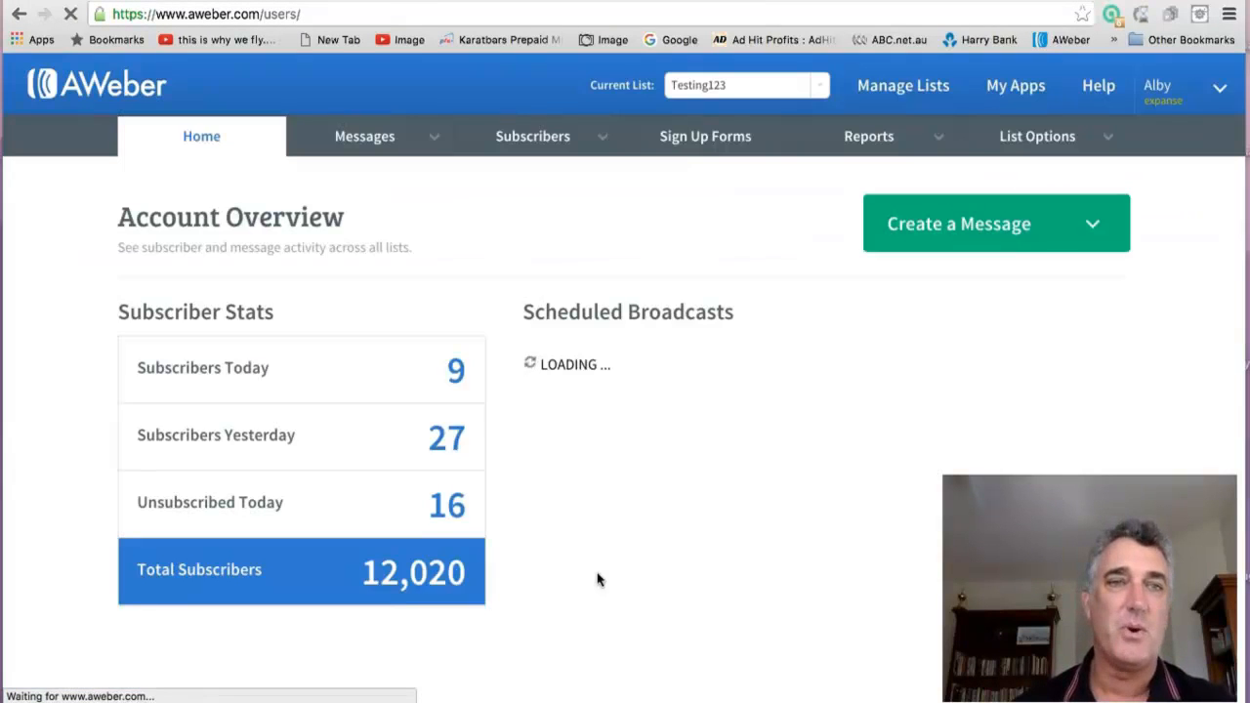
Open the list settings for Testing123 and check its basic information
scroll(600, 580, "down", 1)
scroll(598, 578, "down", 4)
scroll(596, 577, "up", 5)
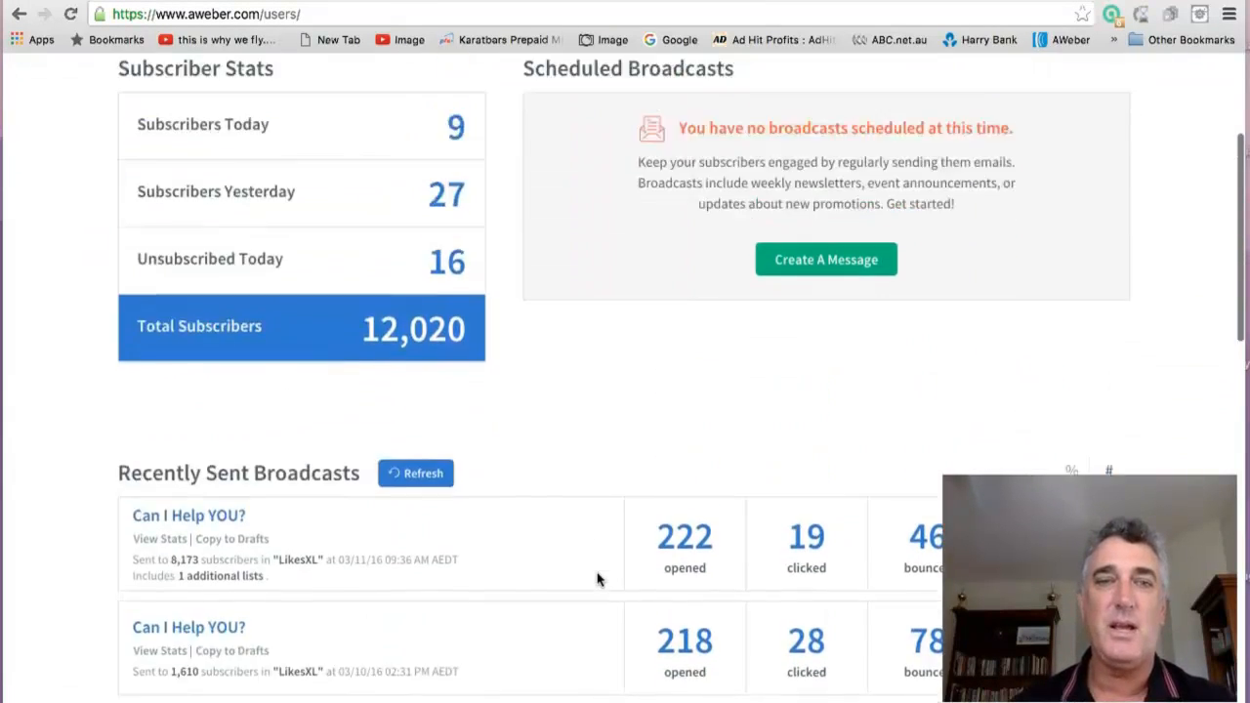
left_click(832, 234)
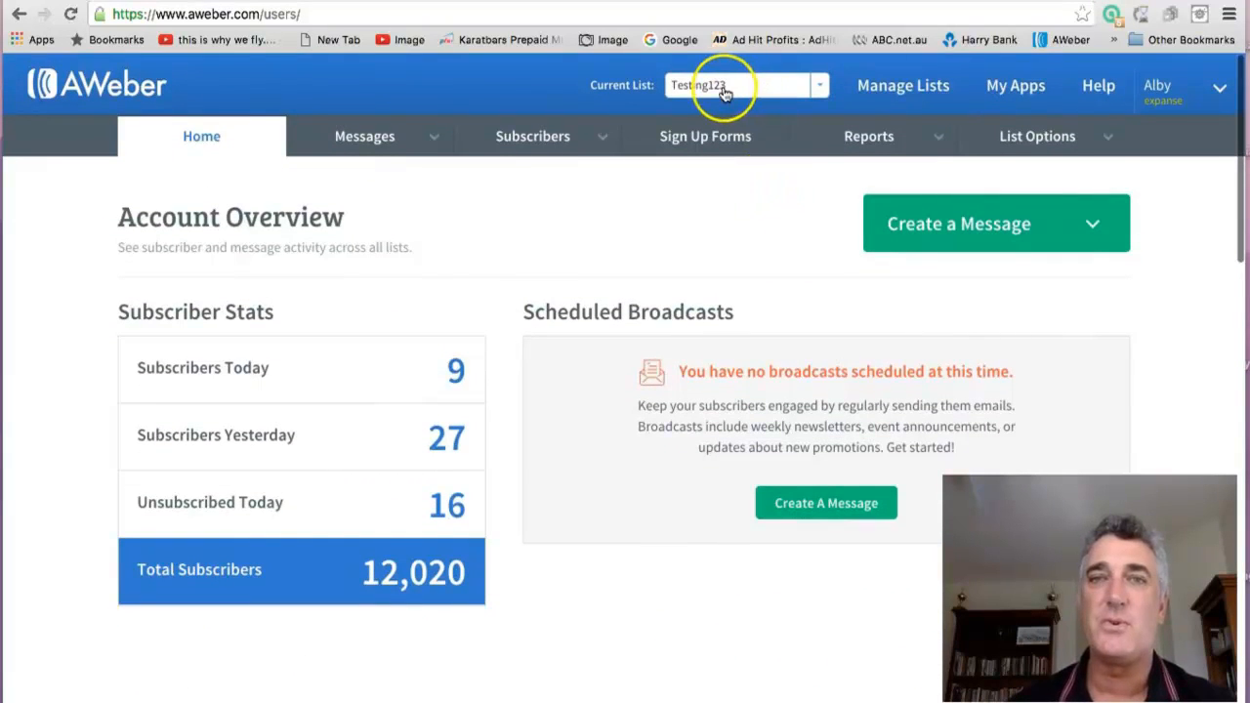
left_click(1037, 142)
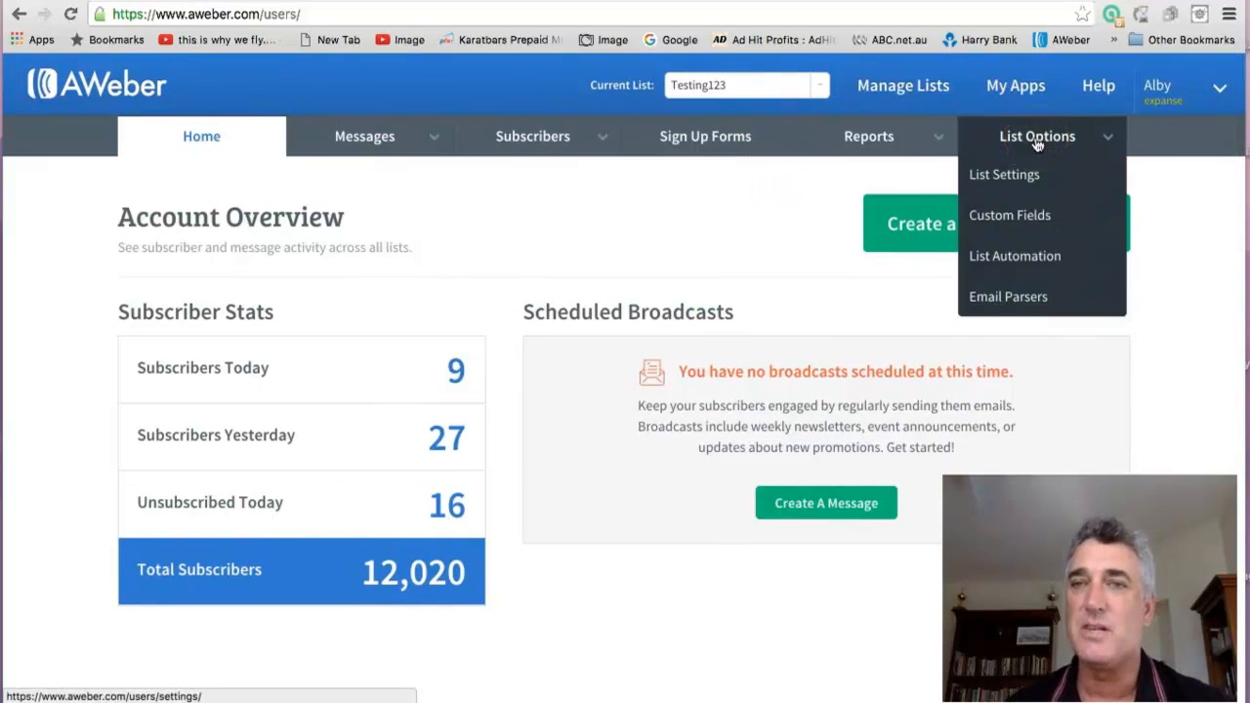
left_click(1003, 180)
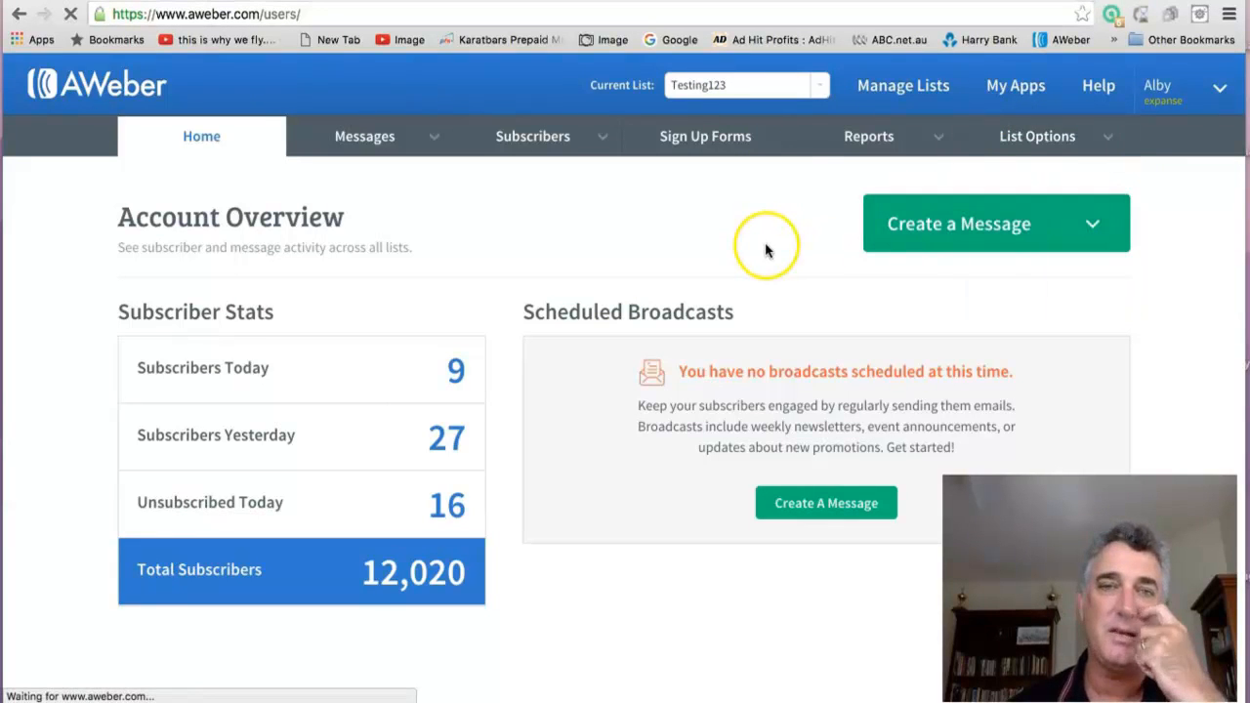
scroll(536, 455, "down", 3)
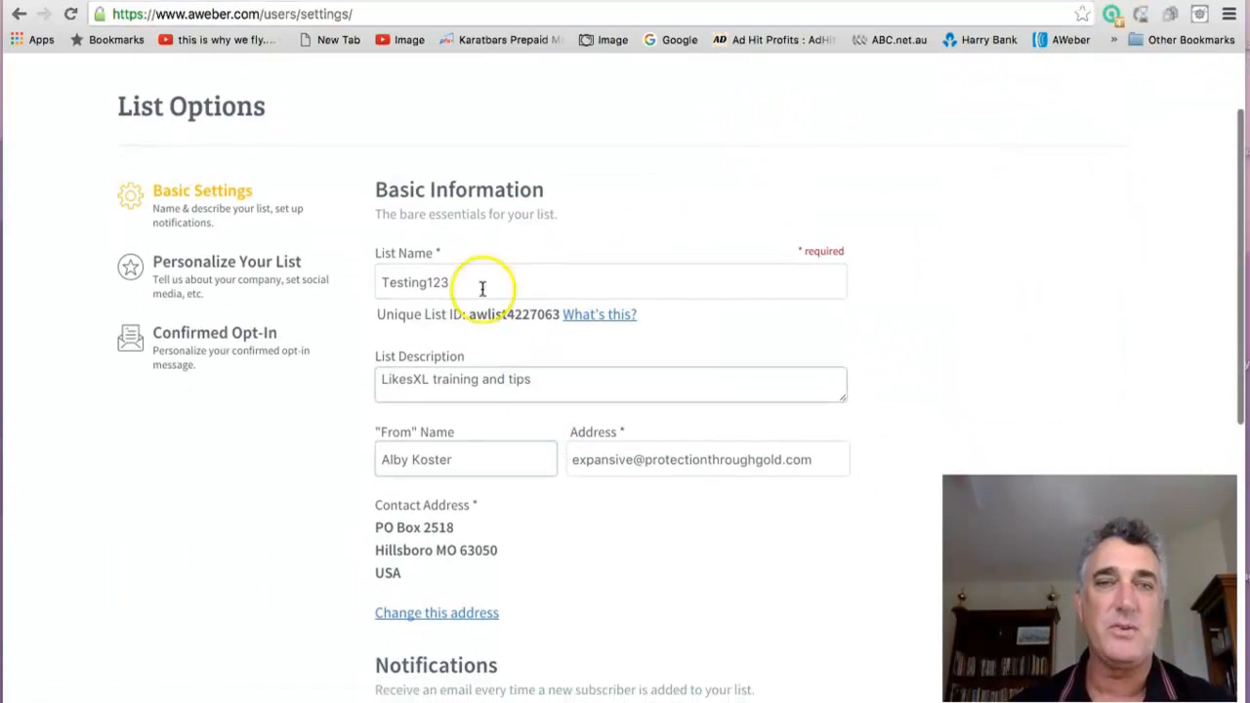
scroll(332, 435, "down", 3)
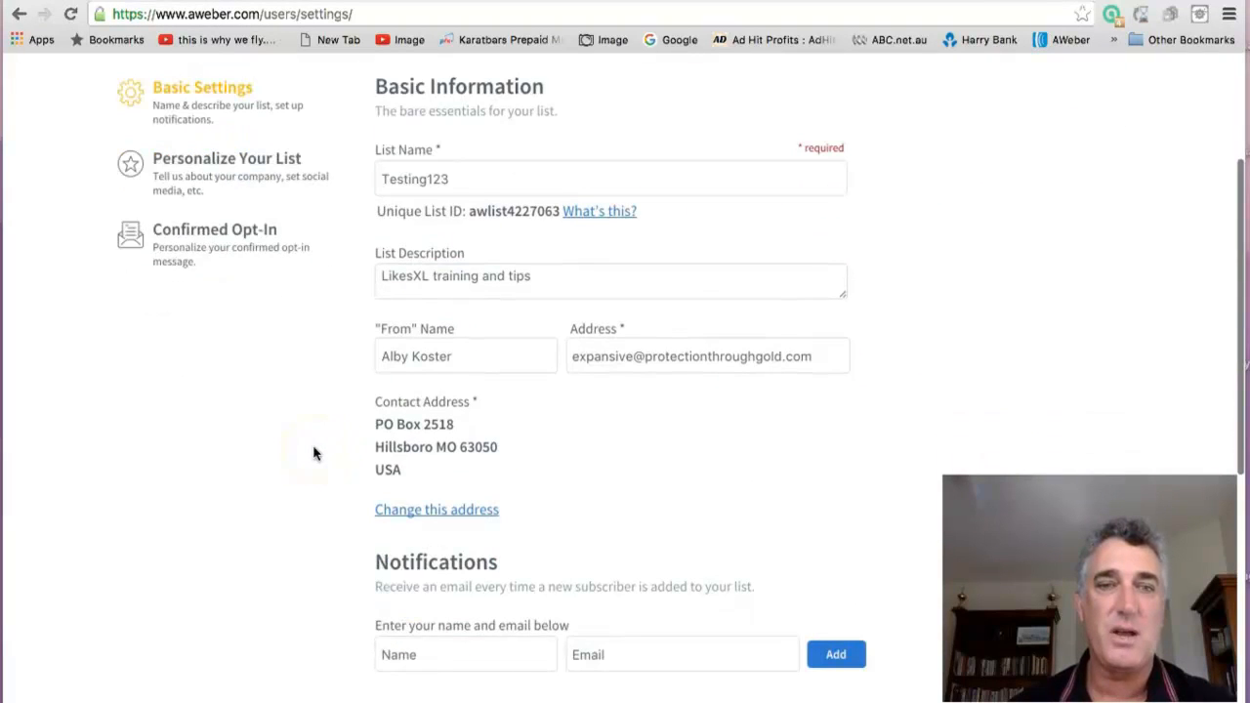
Look through the company branding and social media options for personalizing the list
left_click(218, 178)
scroll(279, 558, "down", 5)
scroll(279, 557, "up", 2)
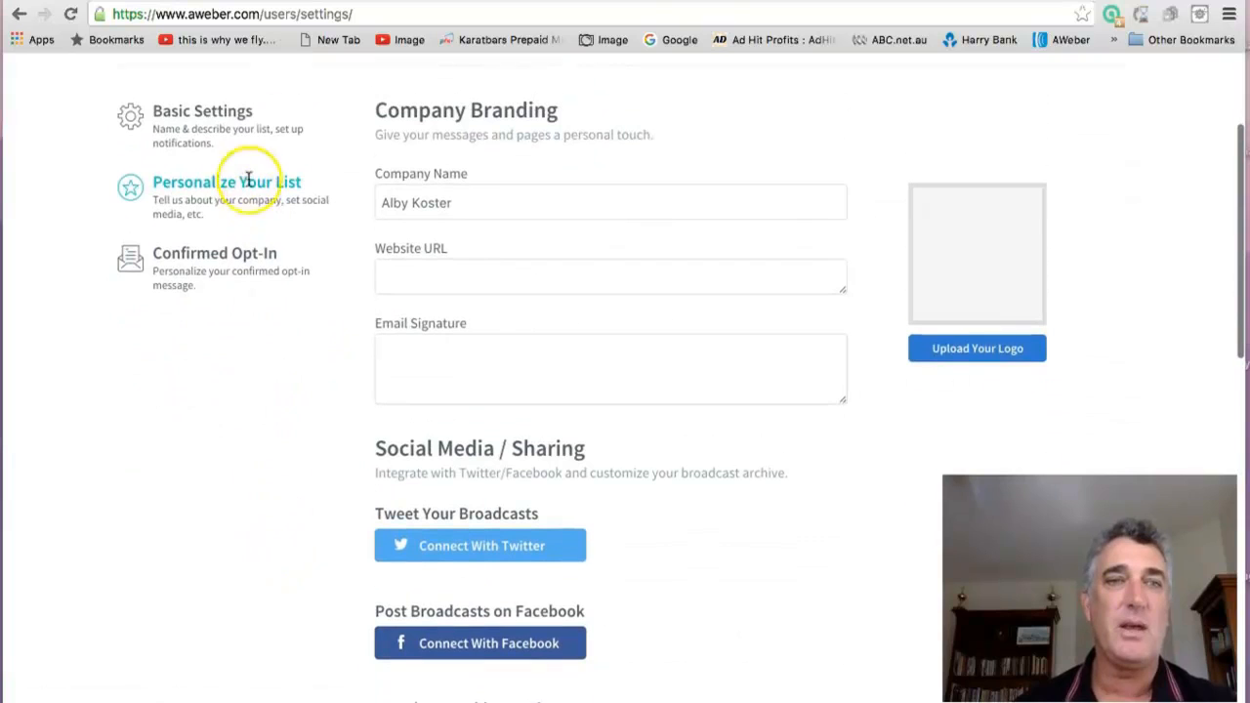
Turn off the confirmed opt-in email for web forms and save the list's Confirmed Opt-In settings
left_click(216, 256)
scroll(200, 558, "down", 6)
scroll(200, 559, "down", 10)
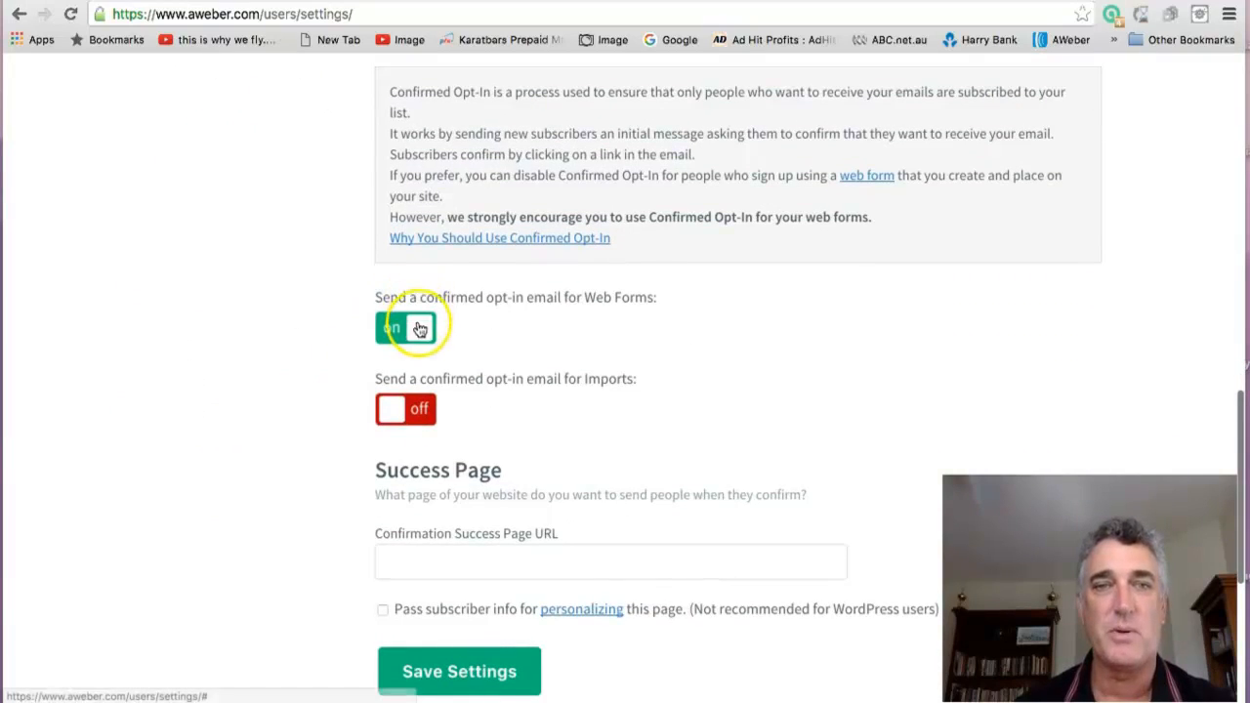
left_click(414, 330)
left_click(441, 504)
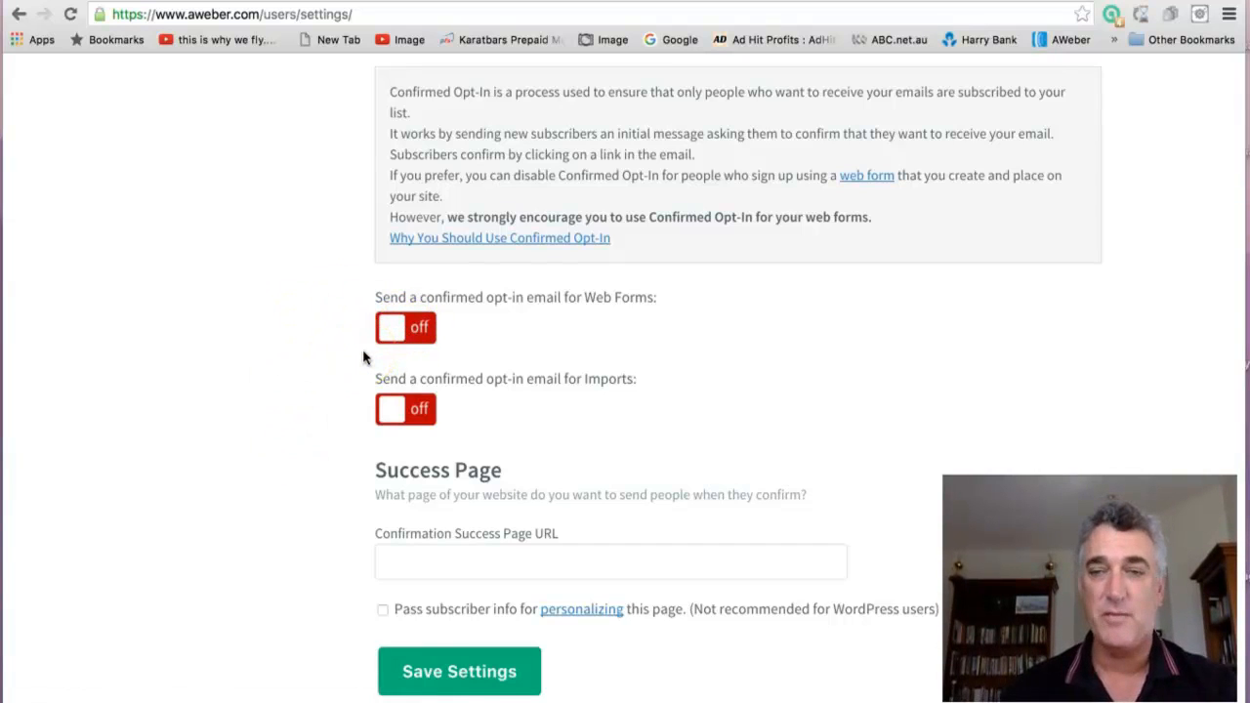
left_click(471, 672)
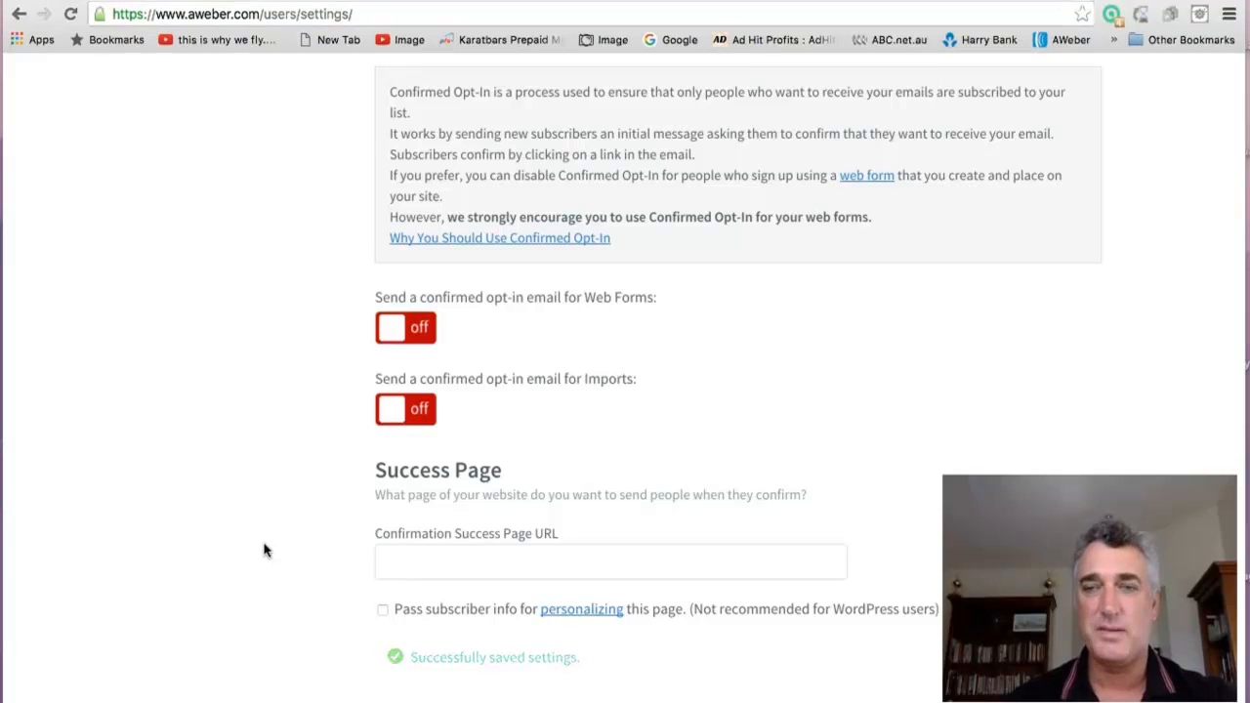
Start creating the first sign up form for the Testing123 list
scroll(263, 550, "up", 10)
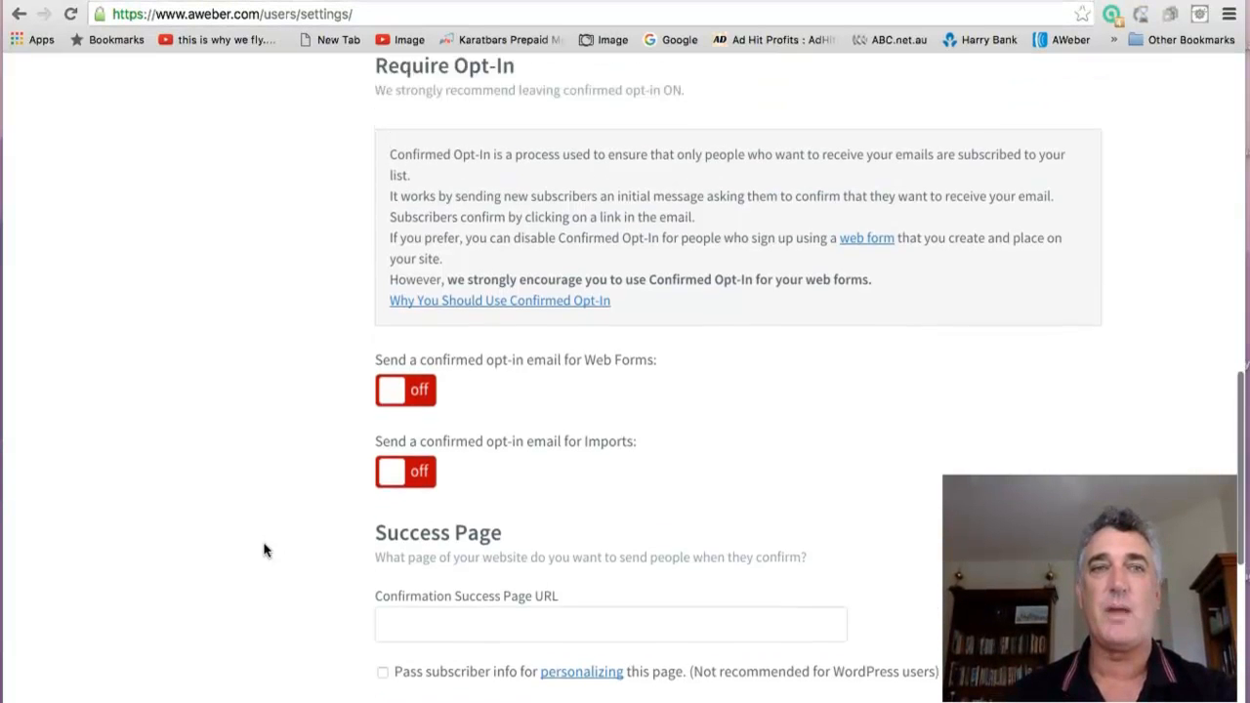
scroll(264, 550, "up", 8)
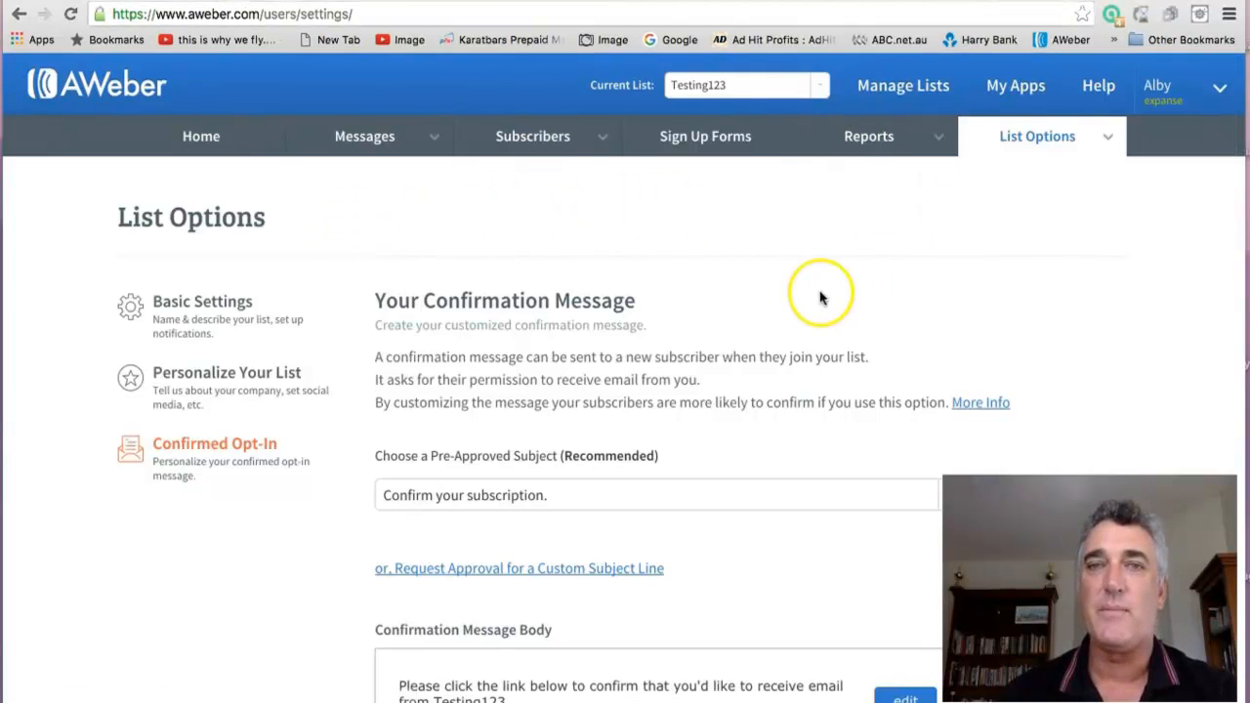
left_click(703, 149)
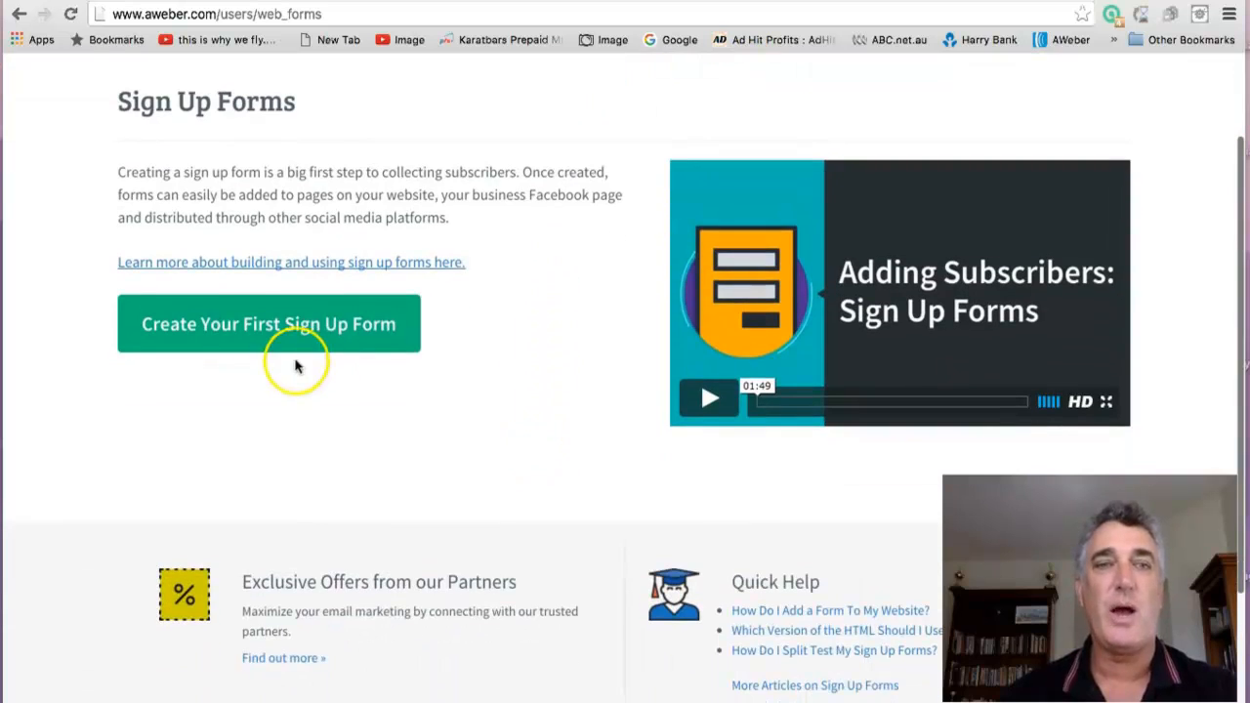
left_click(305, 337)
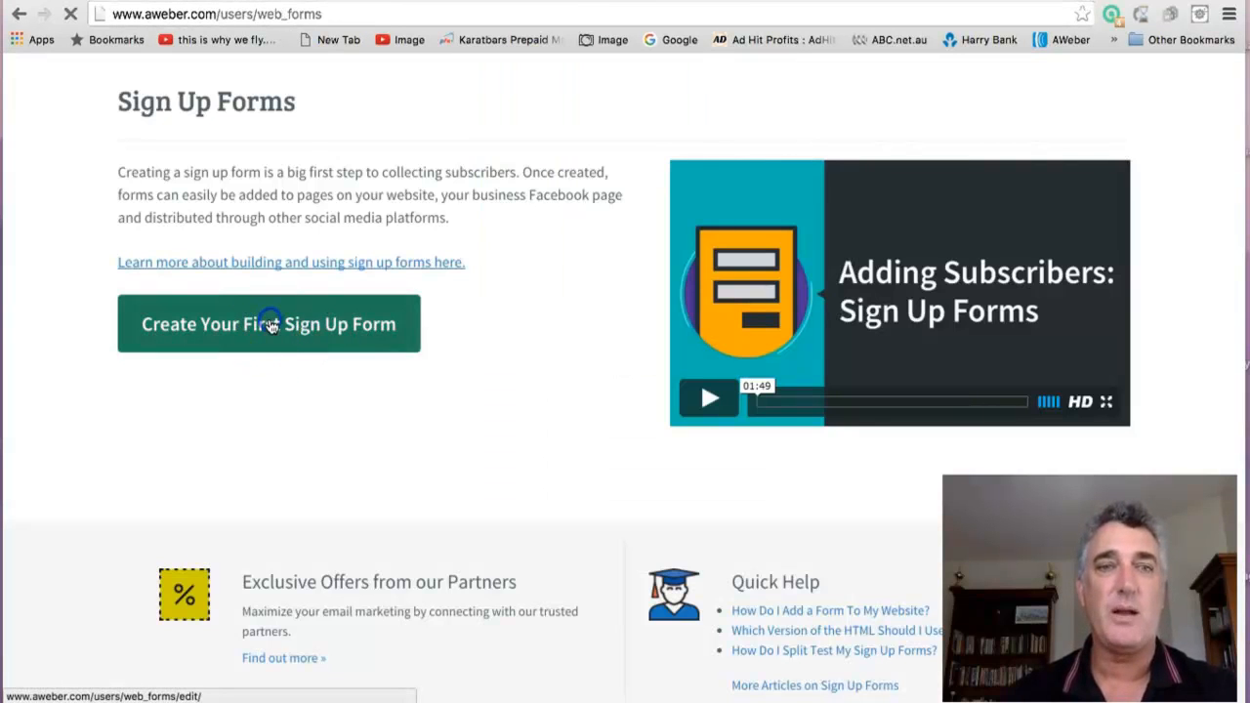
left_click(265, 324)
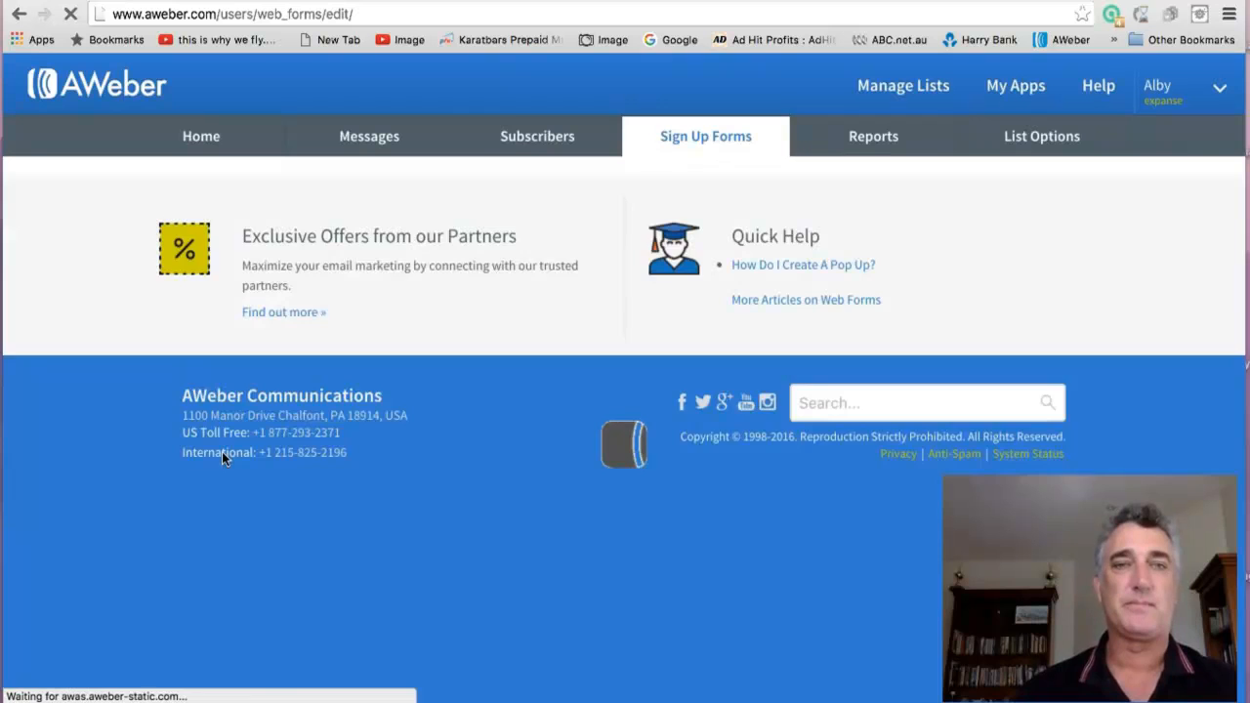
Look over the sign up form's design page, including its templates, form type settings and header area
left_click(426, 433)
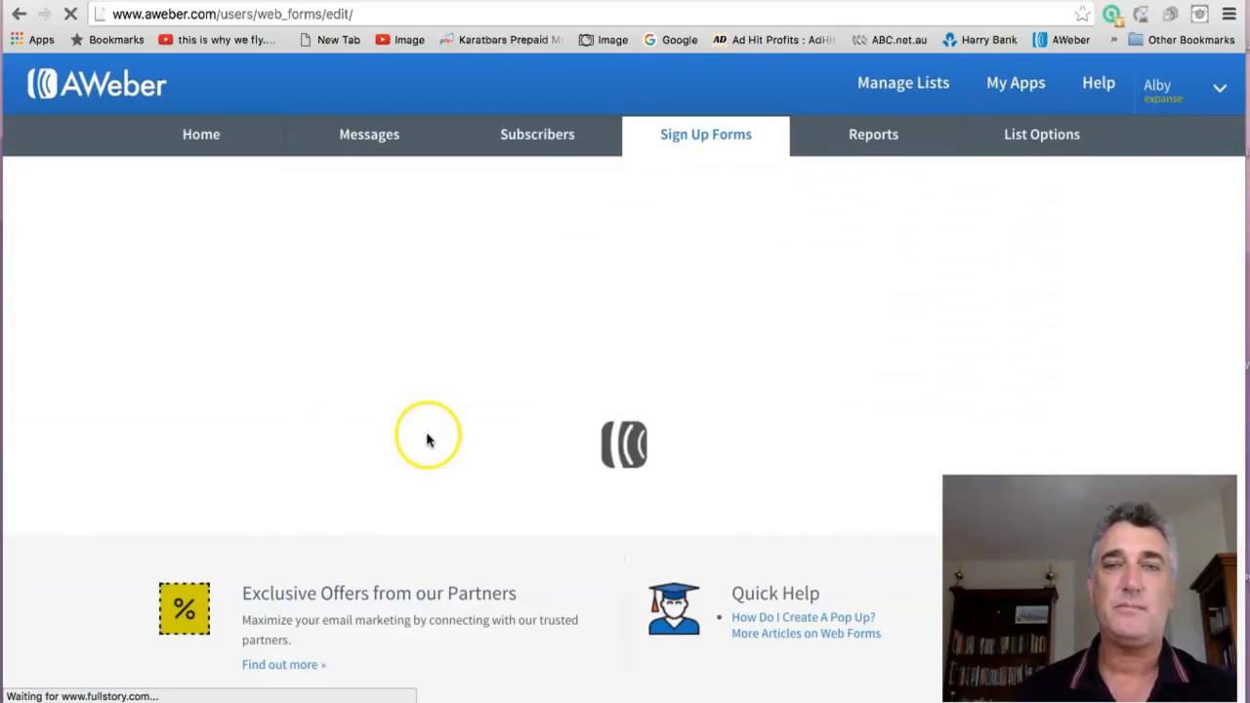
scroll(425, 434, "down", 4)
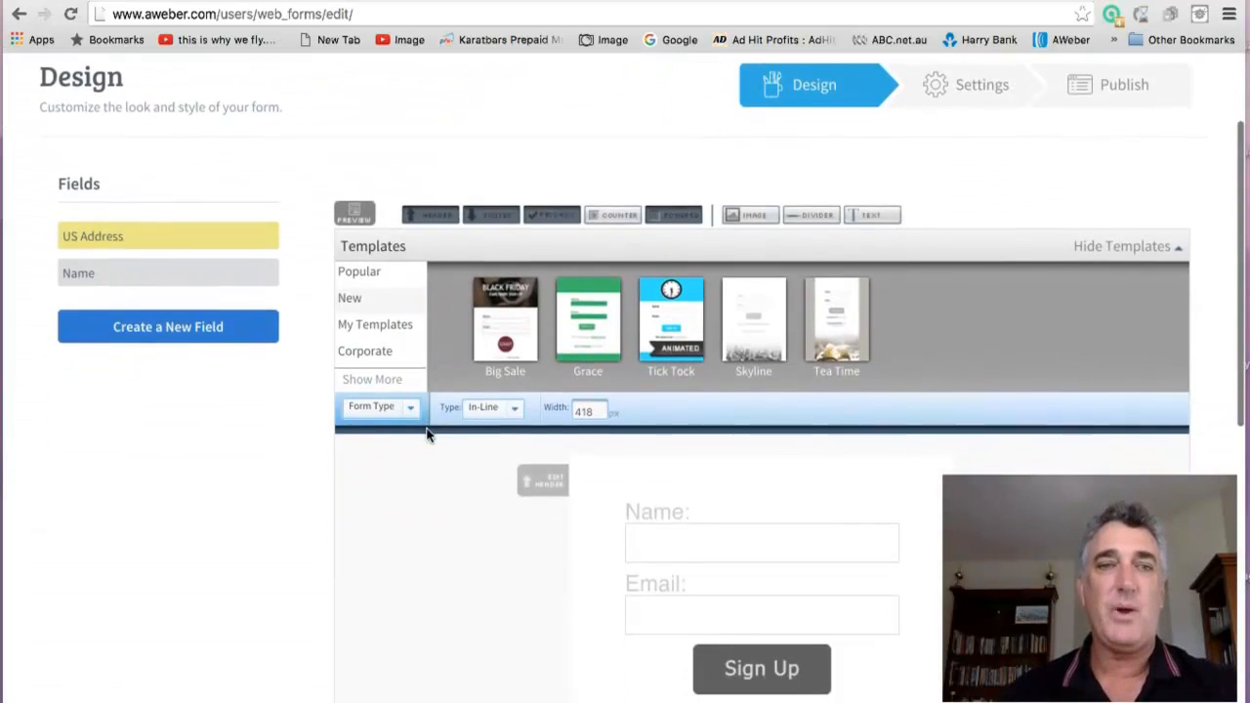
scroll(426, 435, "down", 1)
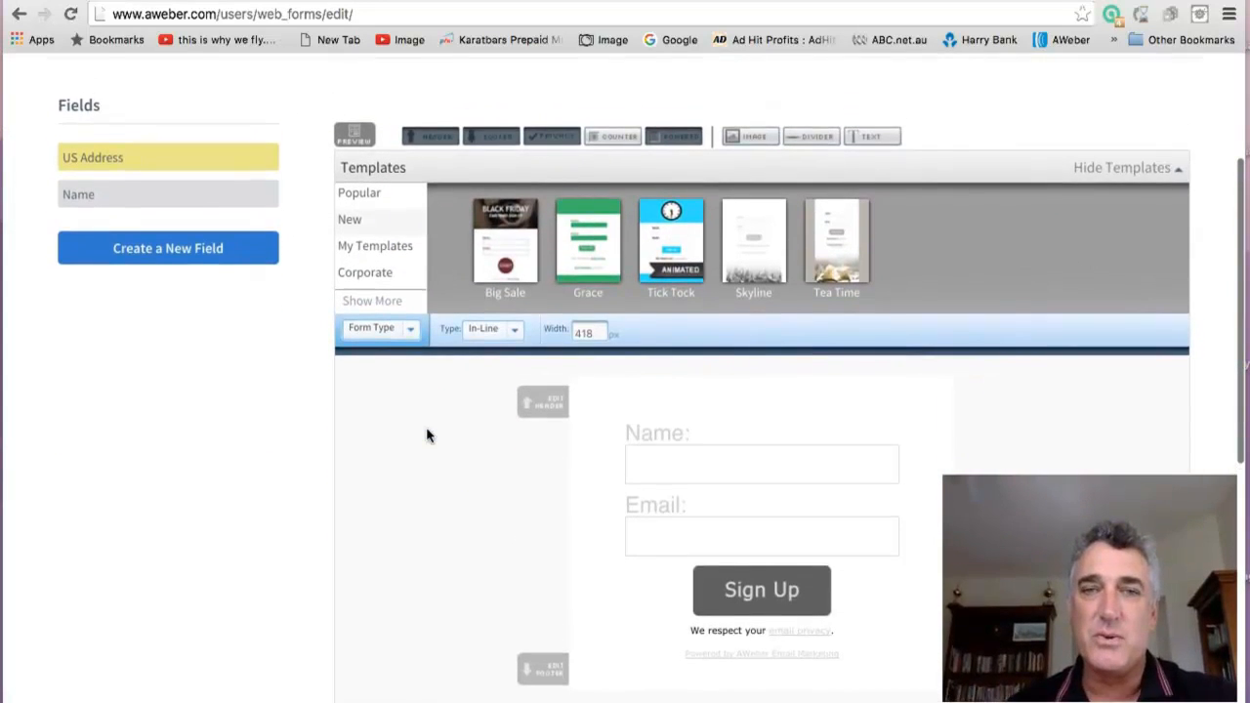
scroll(426, 435, "down", 2)
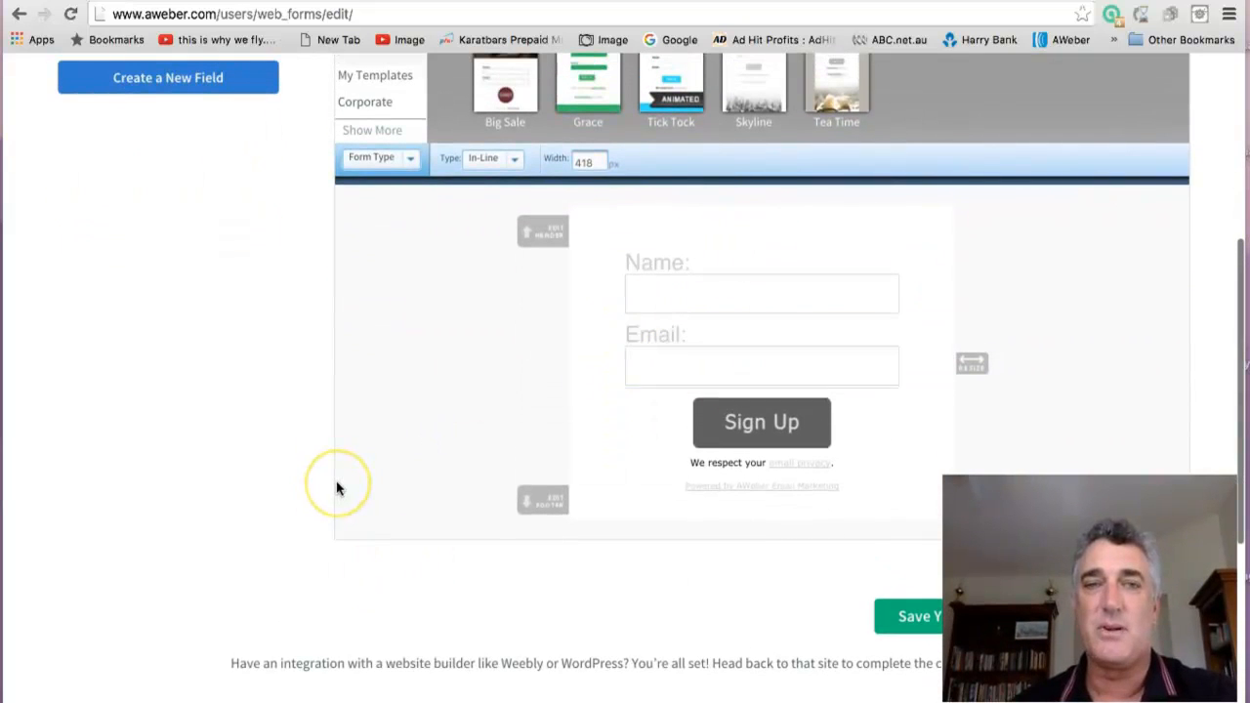
scroll(337, 488, "up", 1)
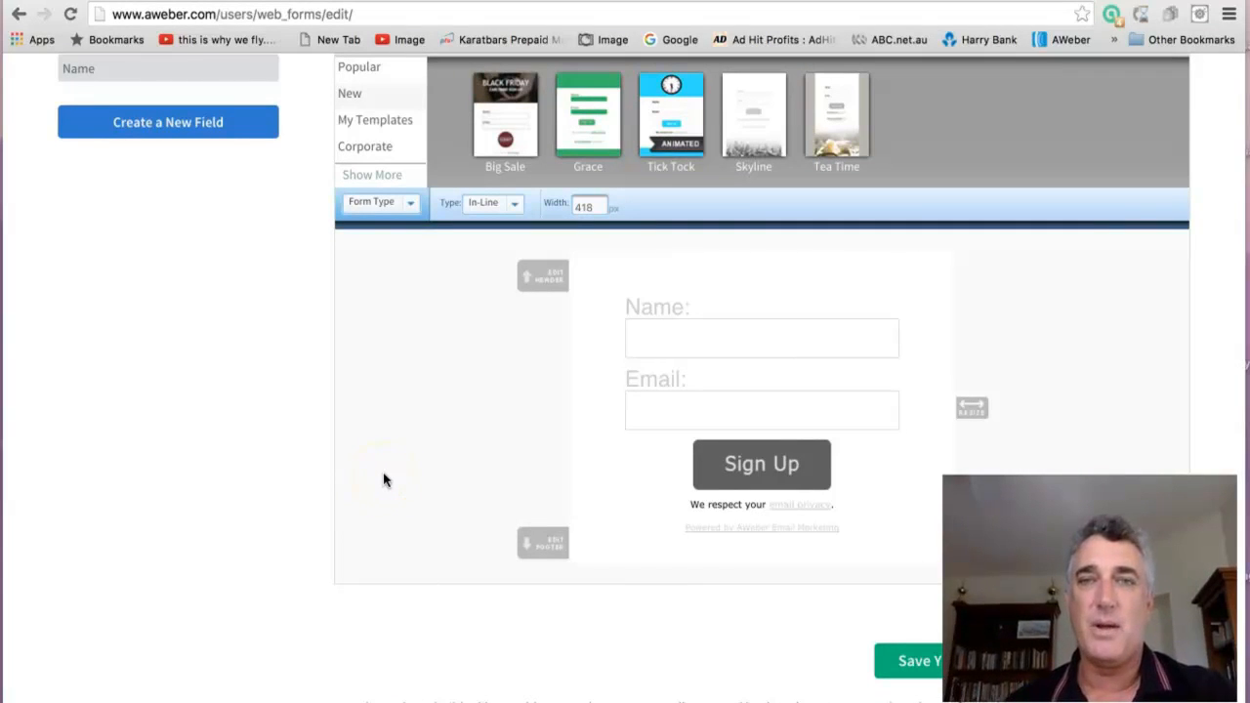
left_click(664, 269)
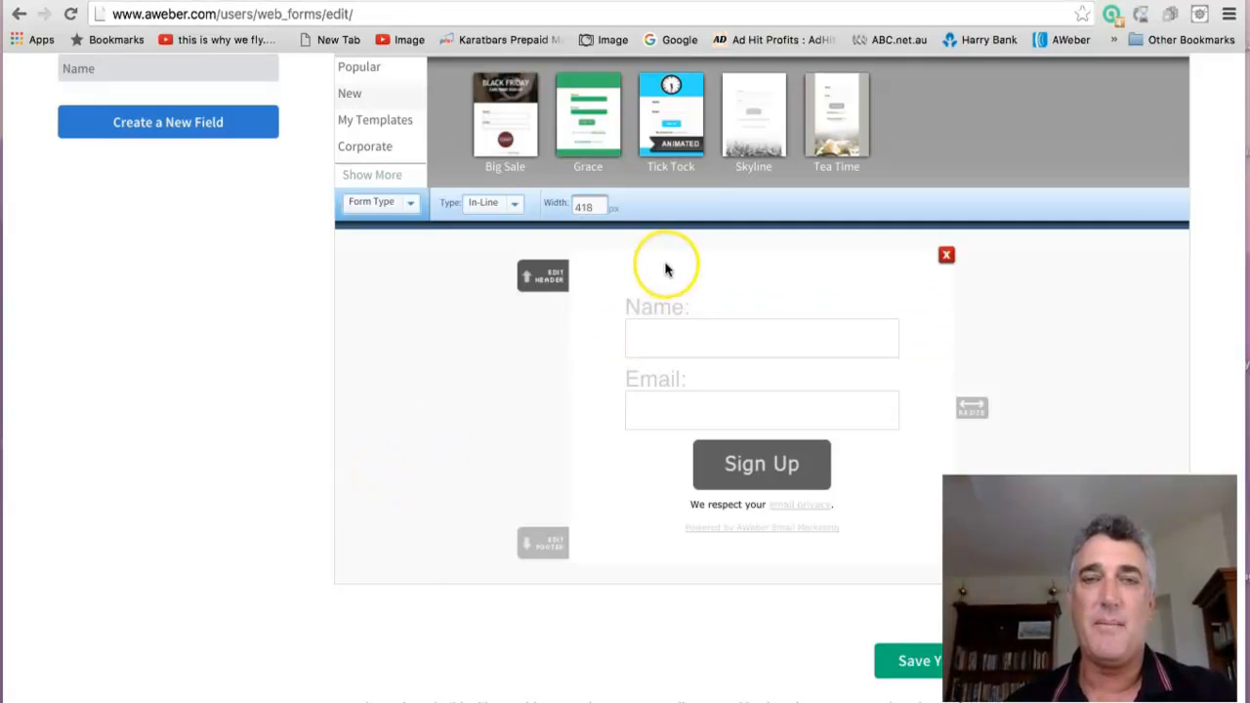
left_click(672, 333)
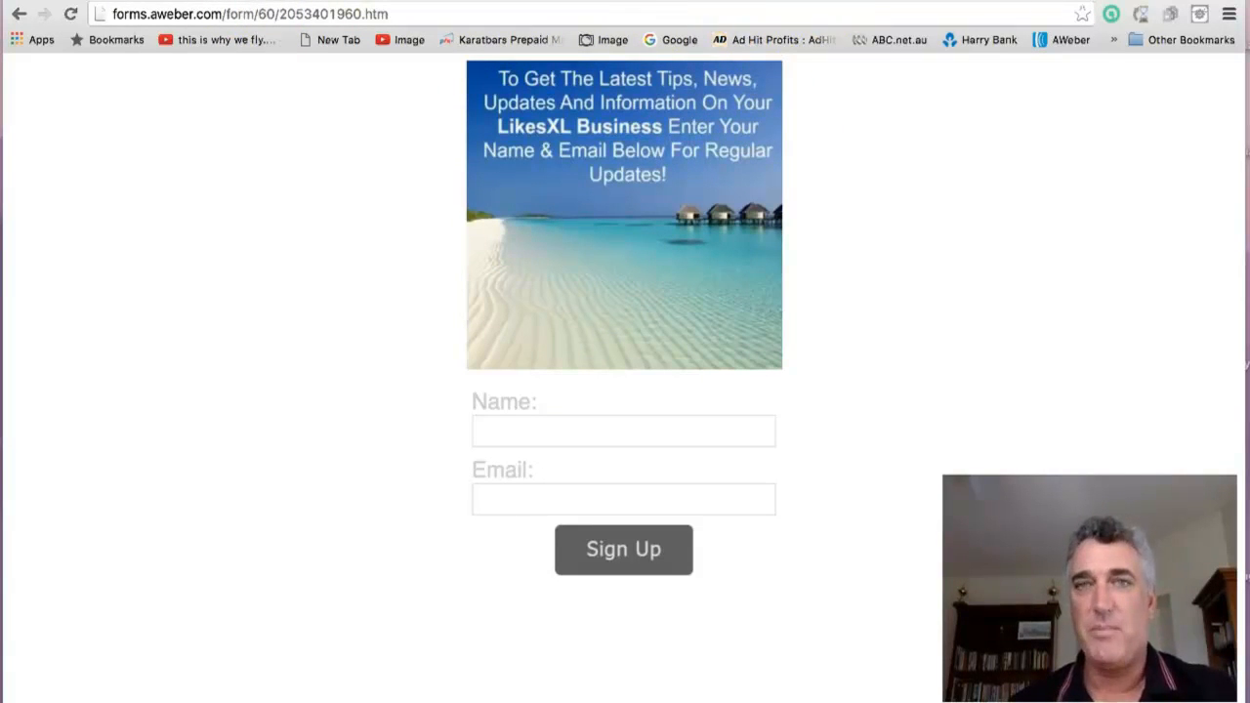
Search Google Images for "white beaches" in a new browser tab
key("ctrl+t")
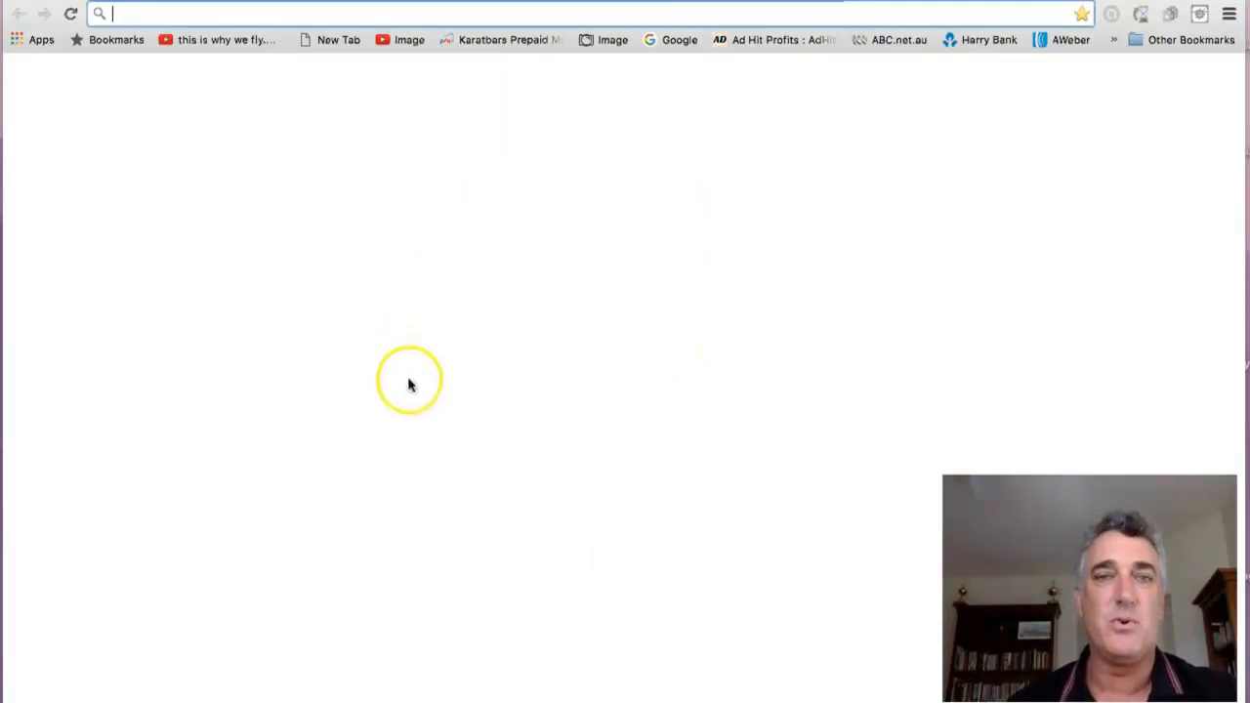
left_click(436, 327)
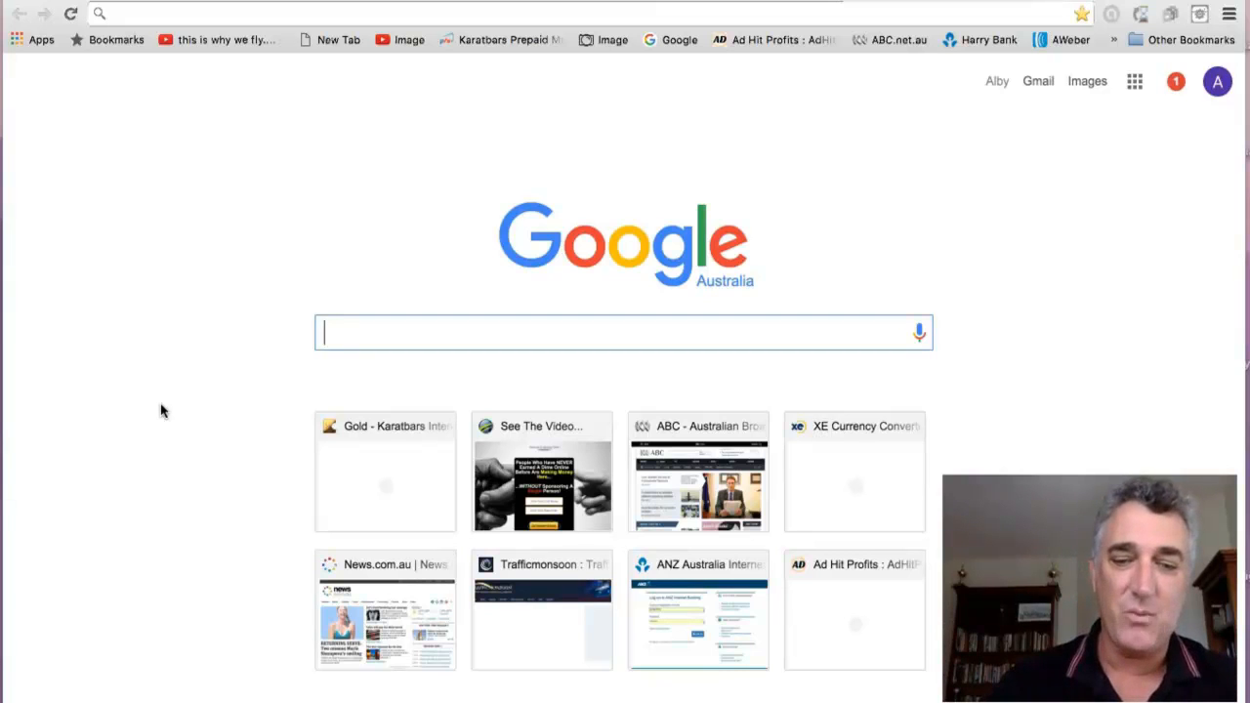
type("white beaches")
key("Return")
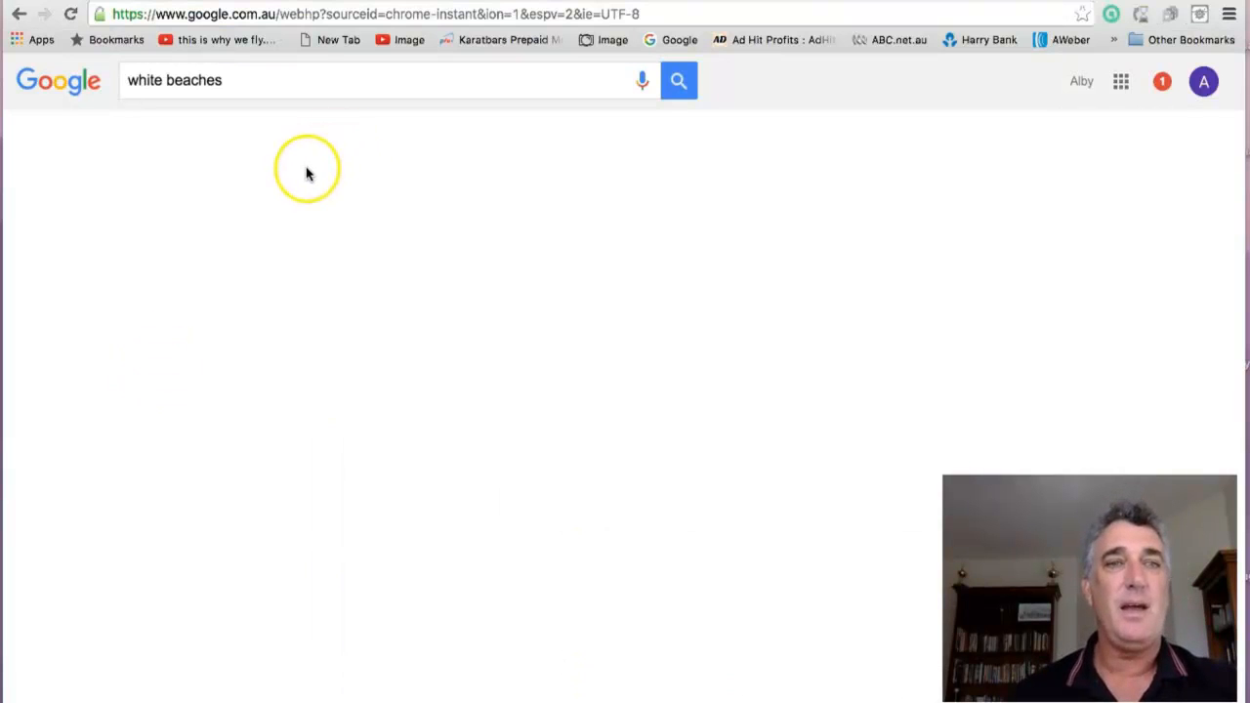
left_click(196, 142)
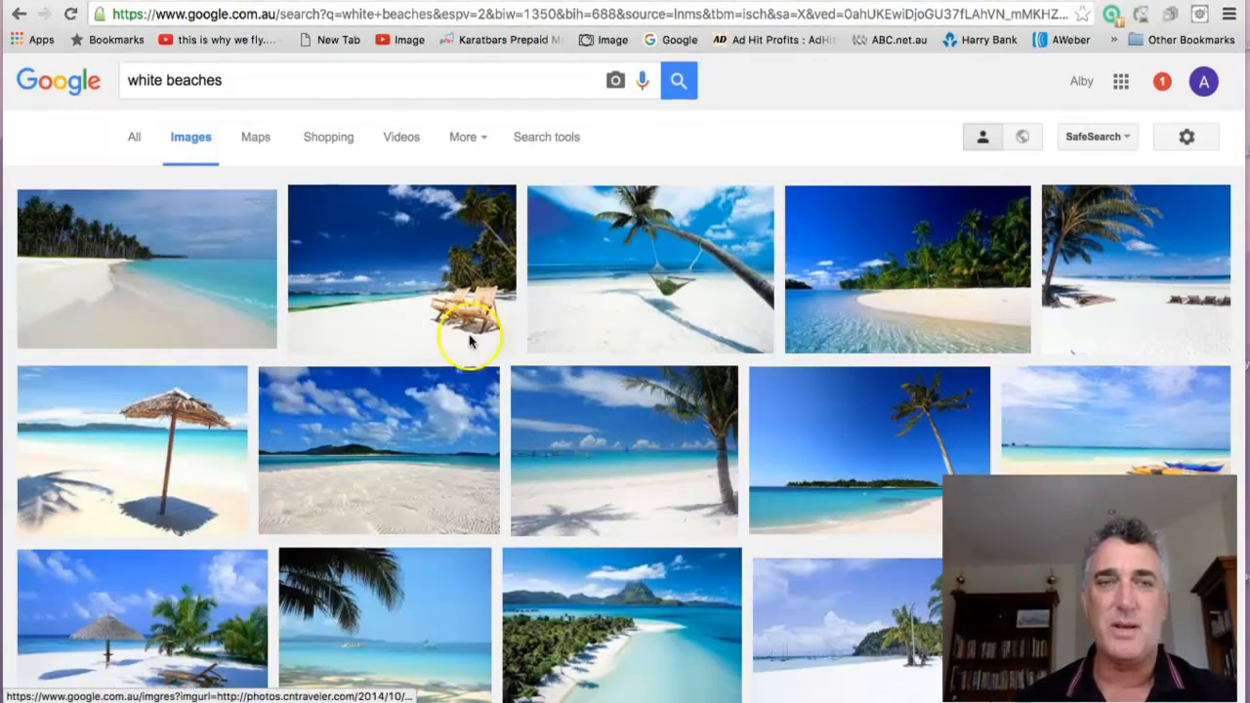
left_click(193, 146)
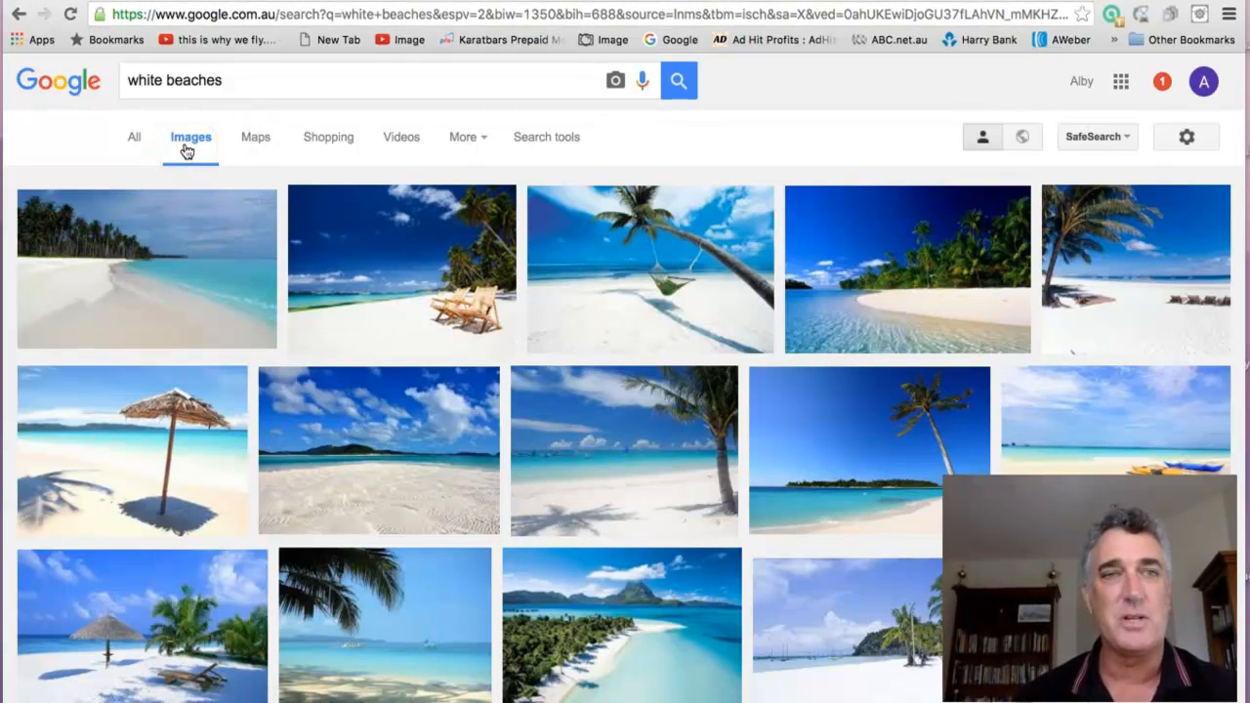
Filter the image results to sizes larger than 1024×768
left_click(563, 137)
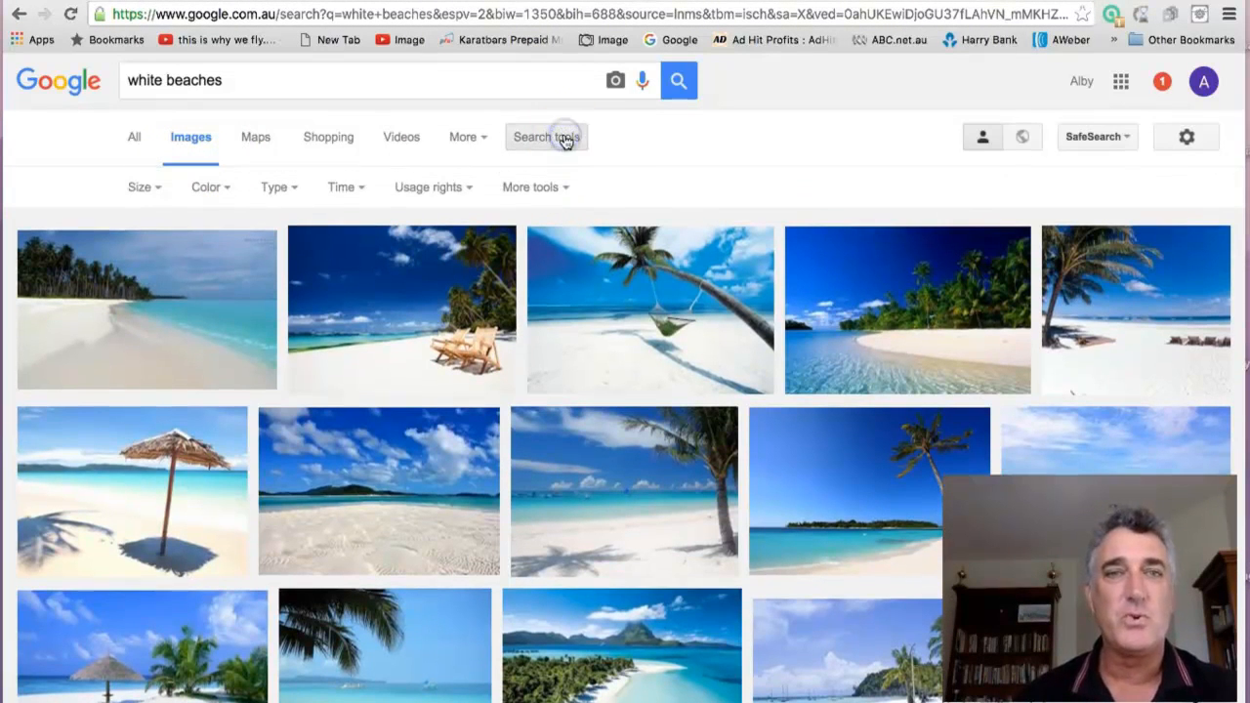
left_click(148, 189)
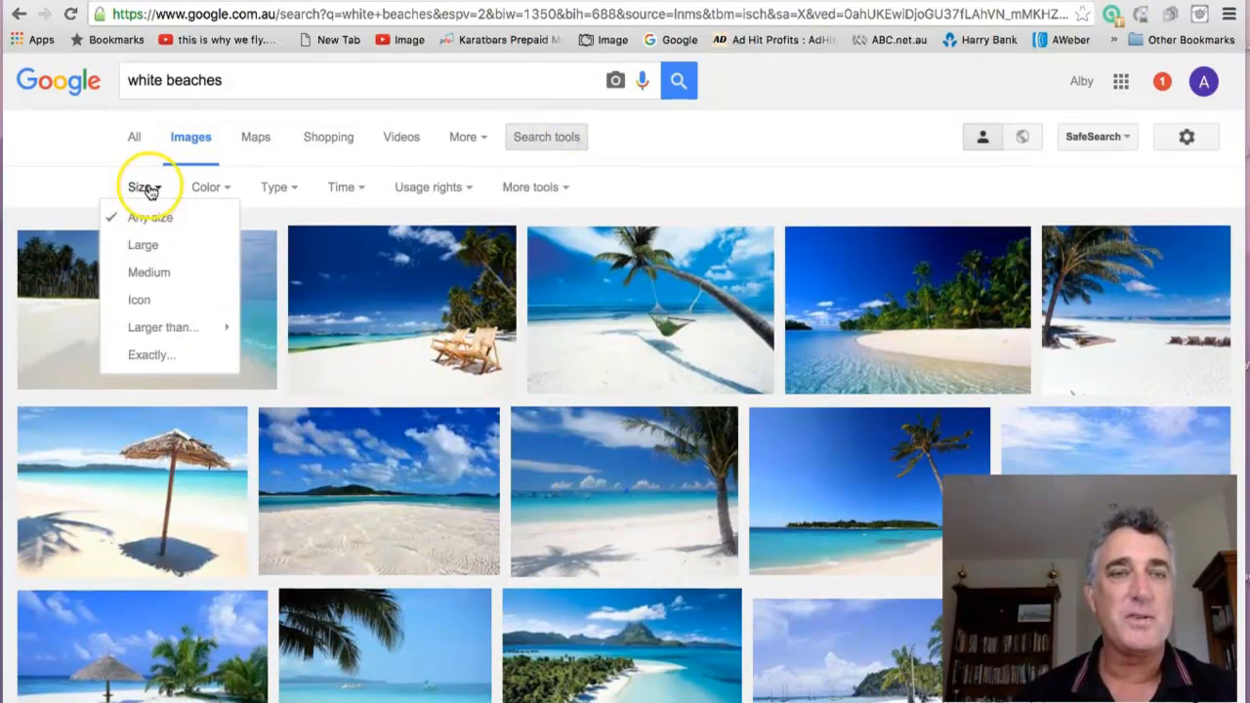
mouse_move(181, 335)
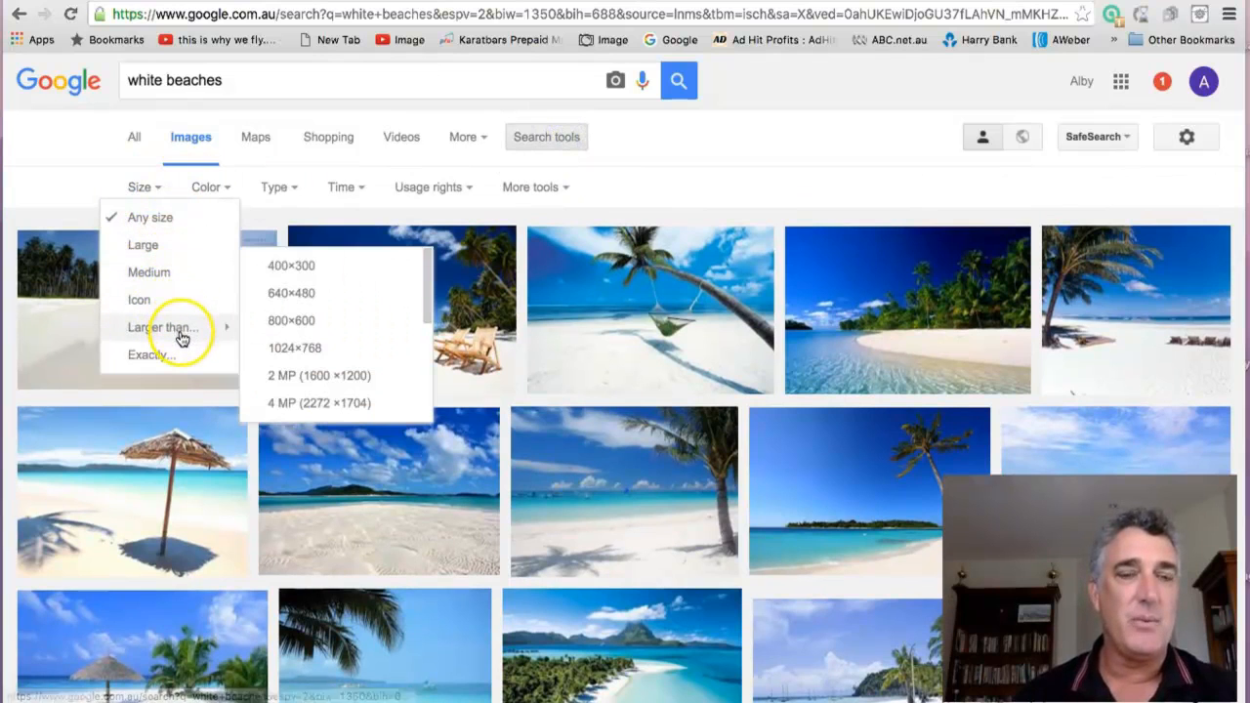
left_click(335, 359)
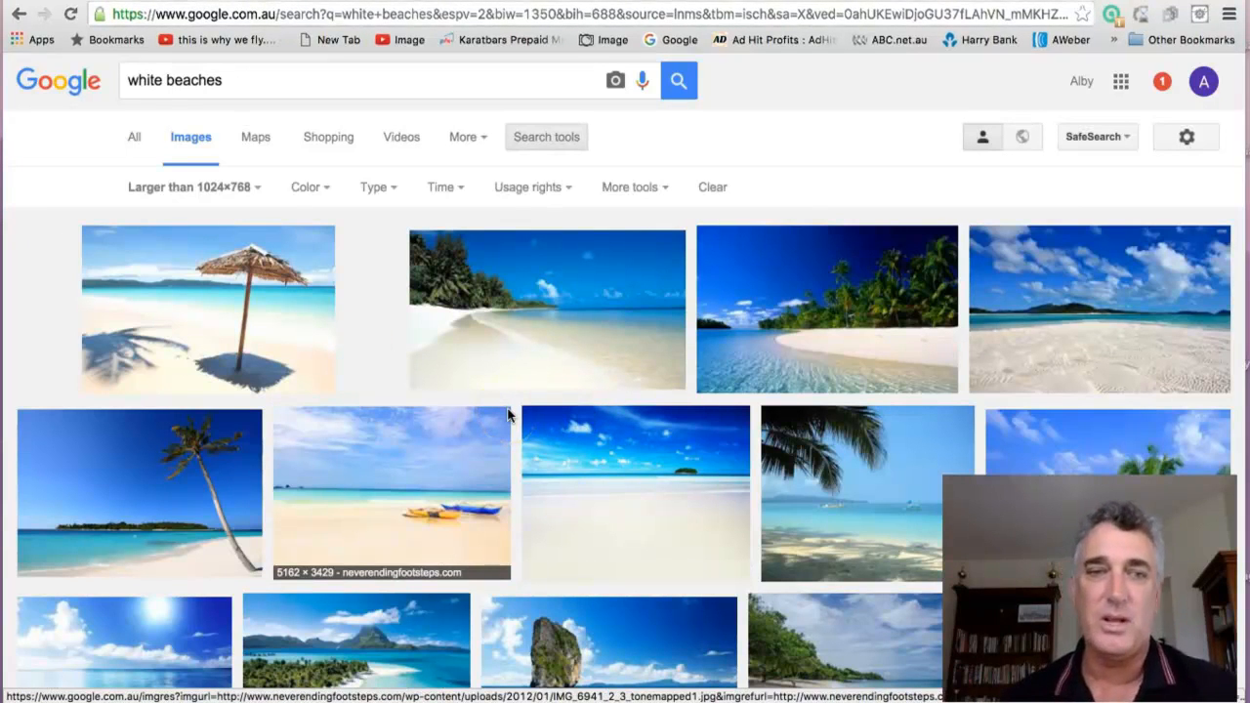
Browse the beach photos and open the preview of the distractify.com white beach with a palm frond
scroll(507, 414, "down", 2)
scroll(506, 415, "down", 1)
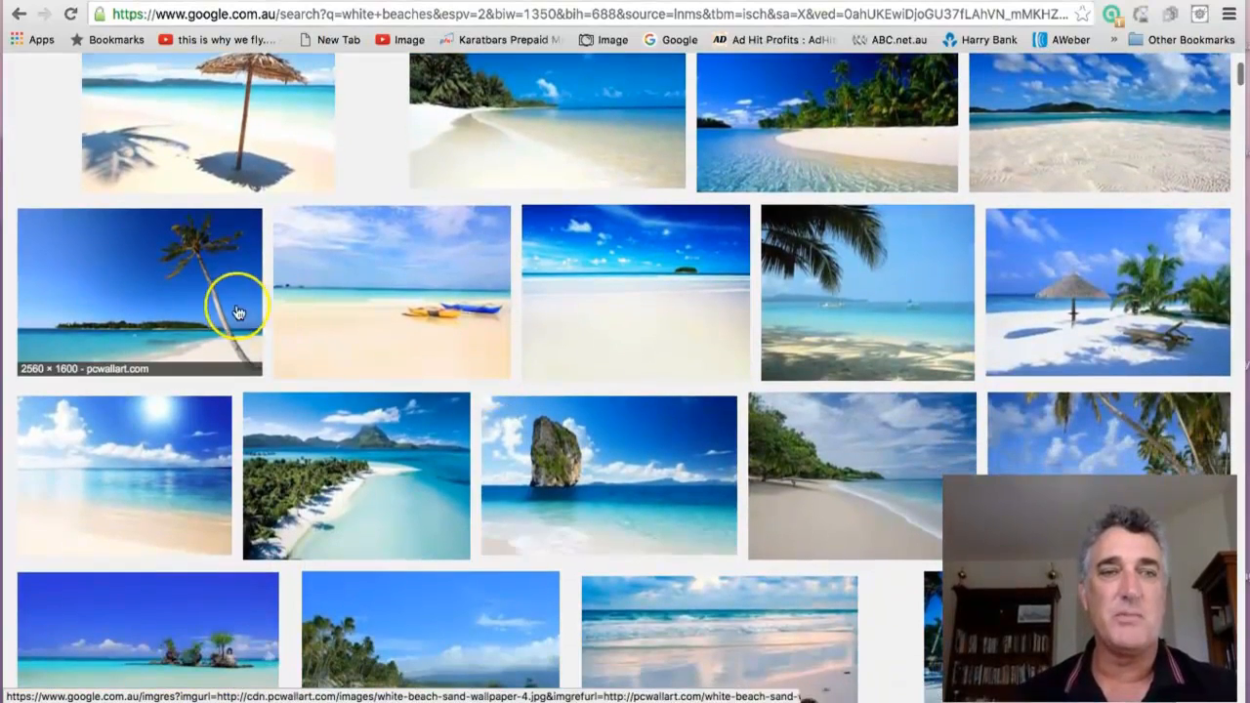
scroll(174, 301, "down", 5)
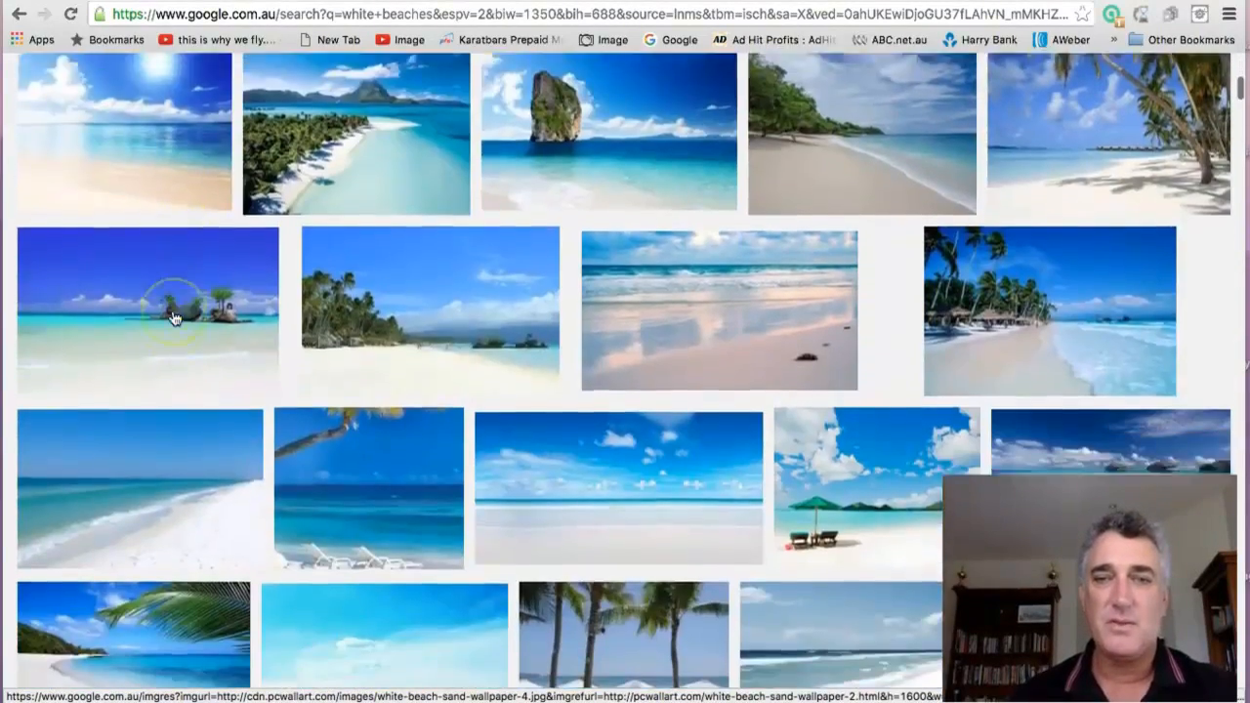
scroll(173, 318, "up", 1)
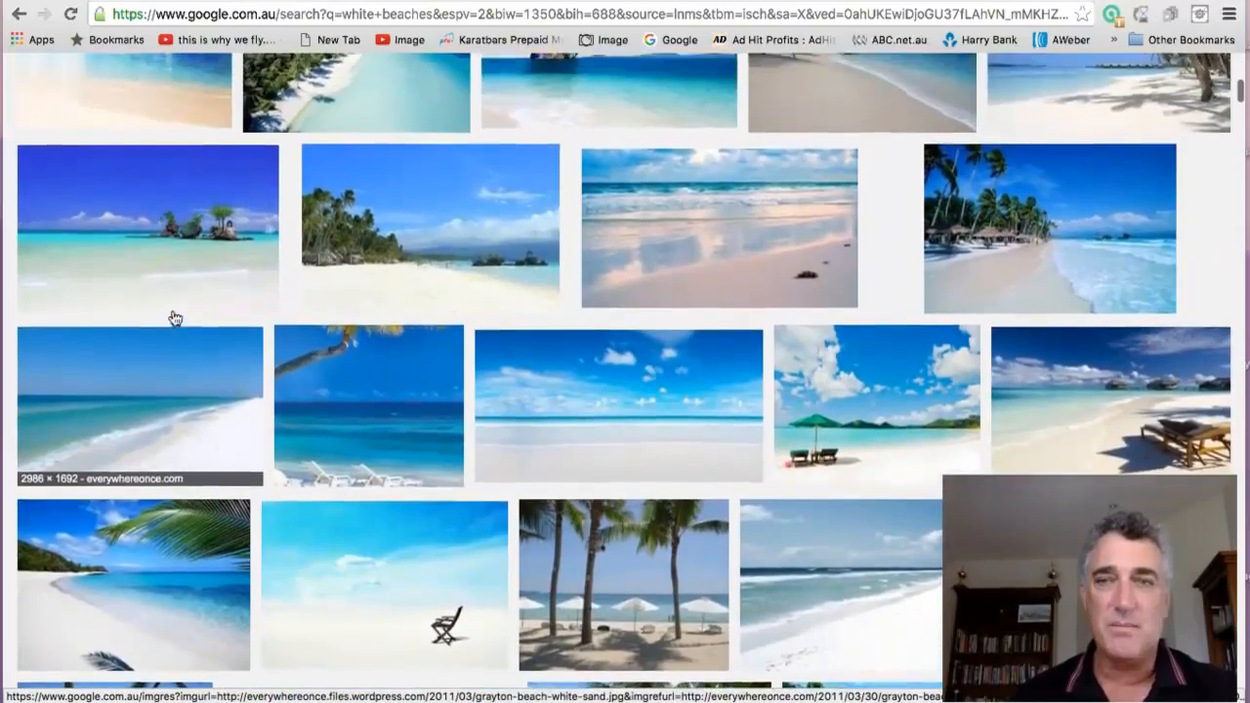
scroll(174, 317, "down", 2)
scroll(174, 317, "down", 4)
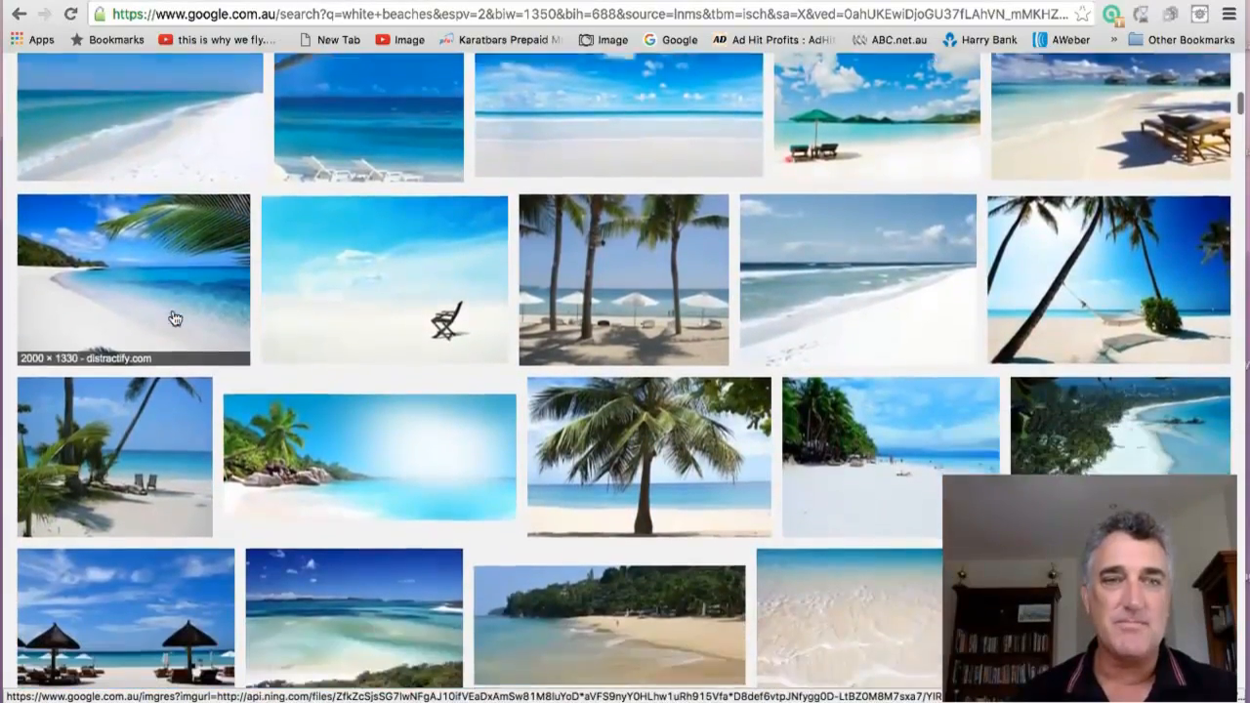
scroll(174, 317, "up", 1)
scroll(174, 318, "up", 2)
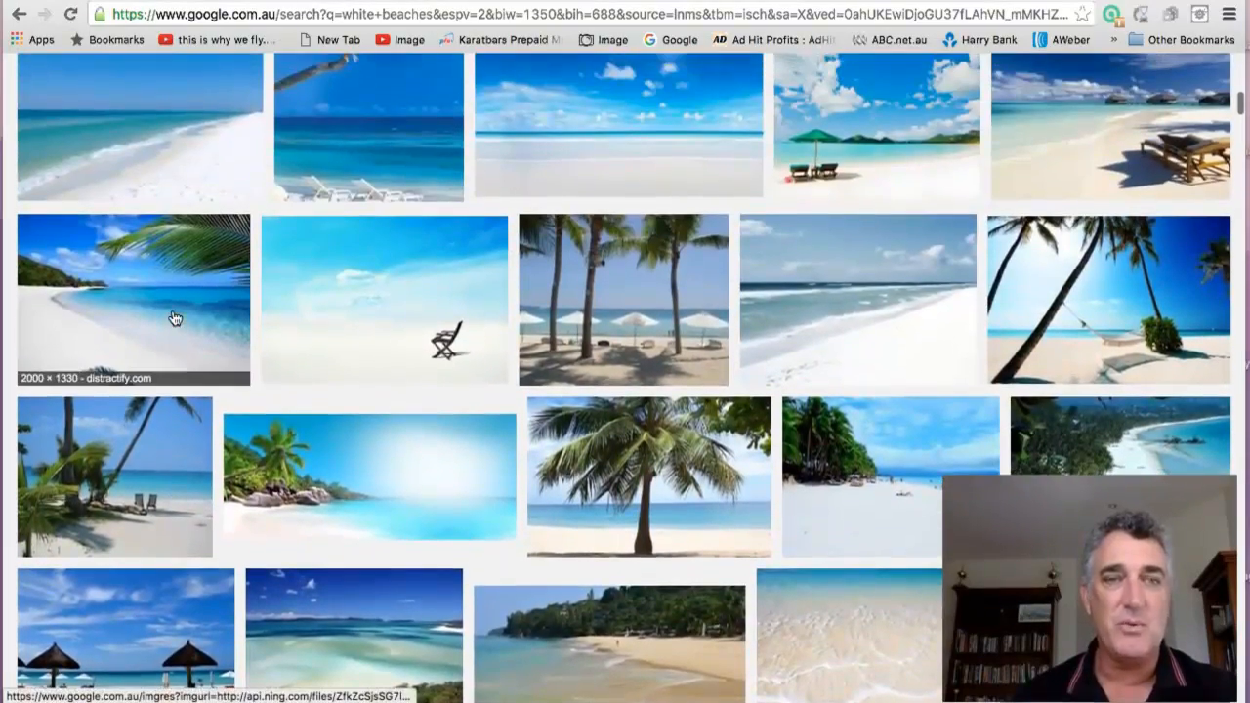
left_click(176, 279)
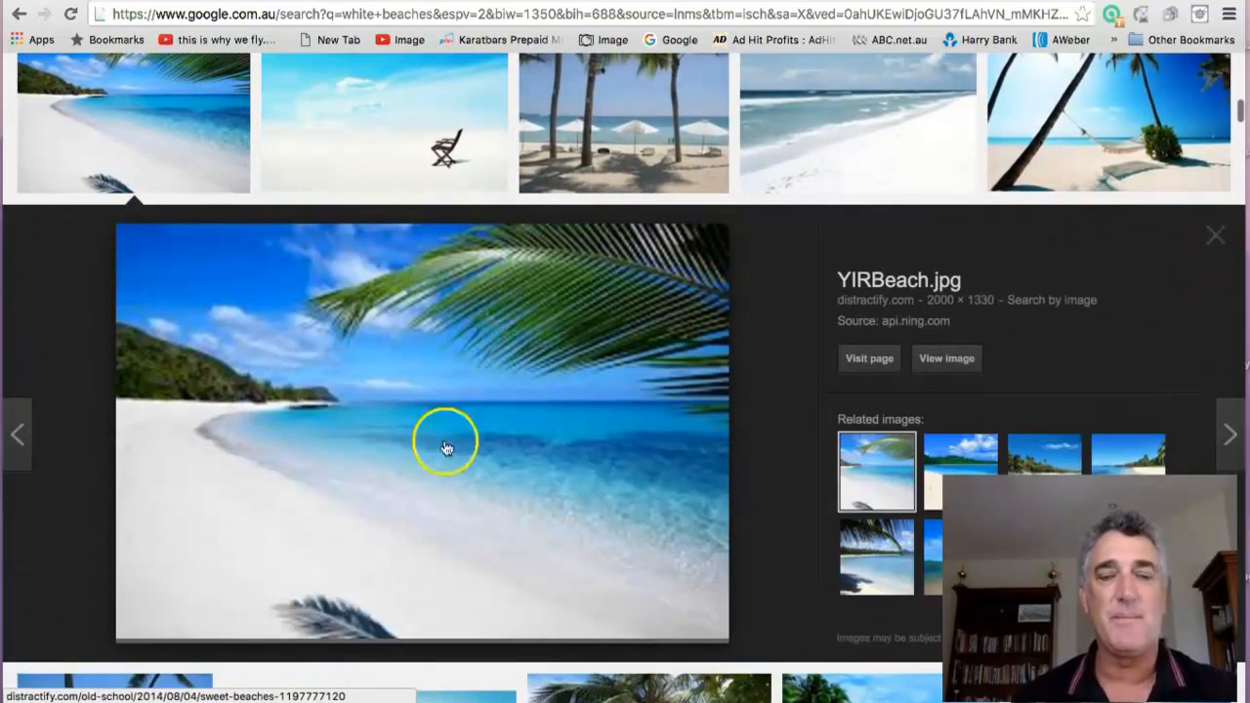
Save the previewed beach photo as YIRBeach in the Downloads folder
right_click(425, 364)
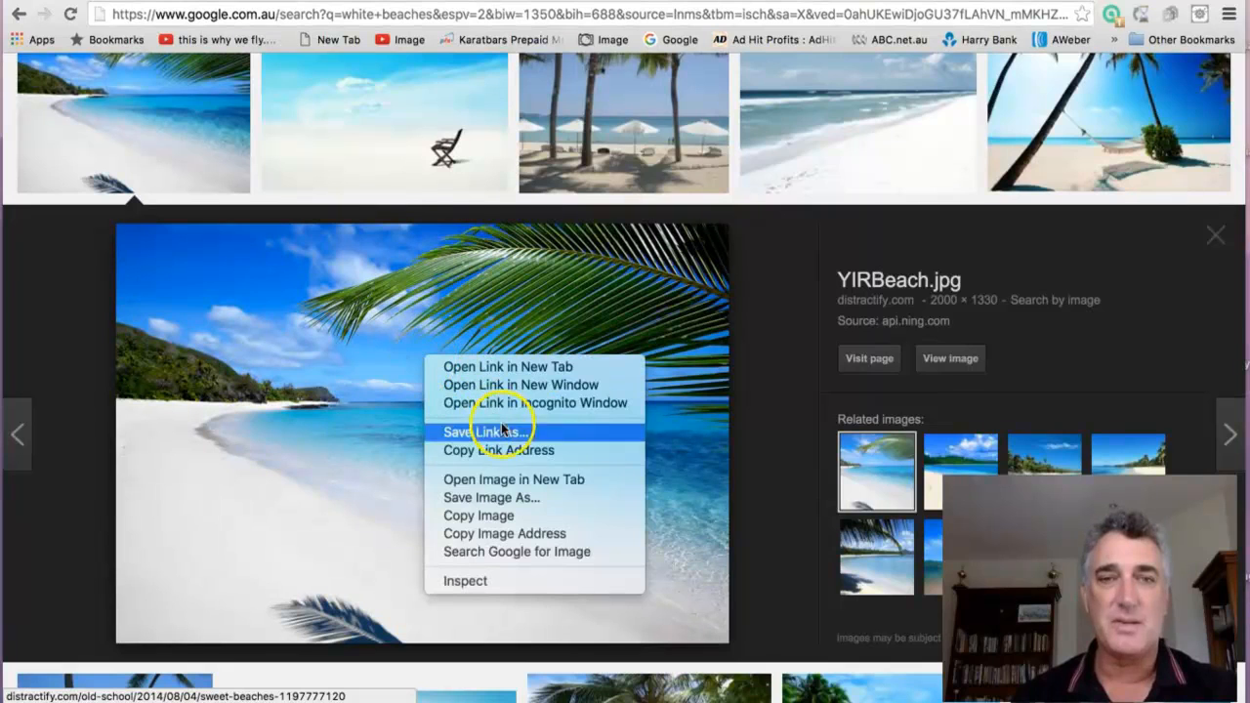
left_click(524, 498)
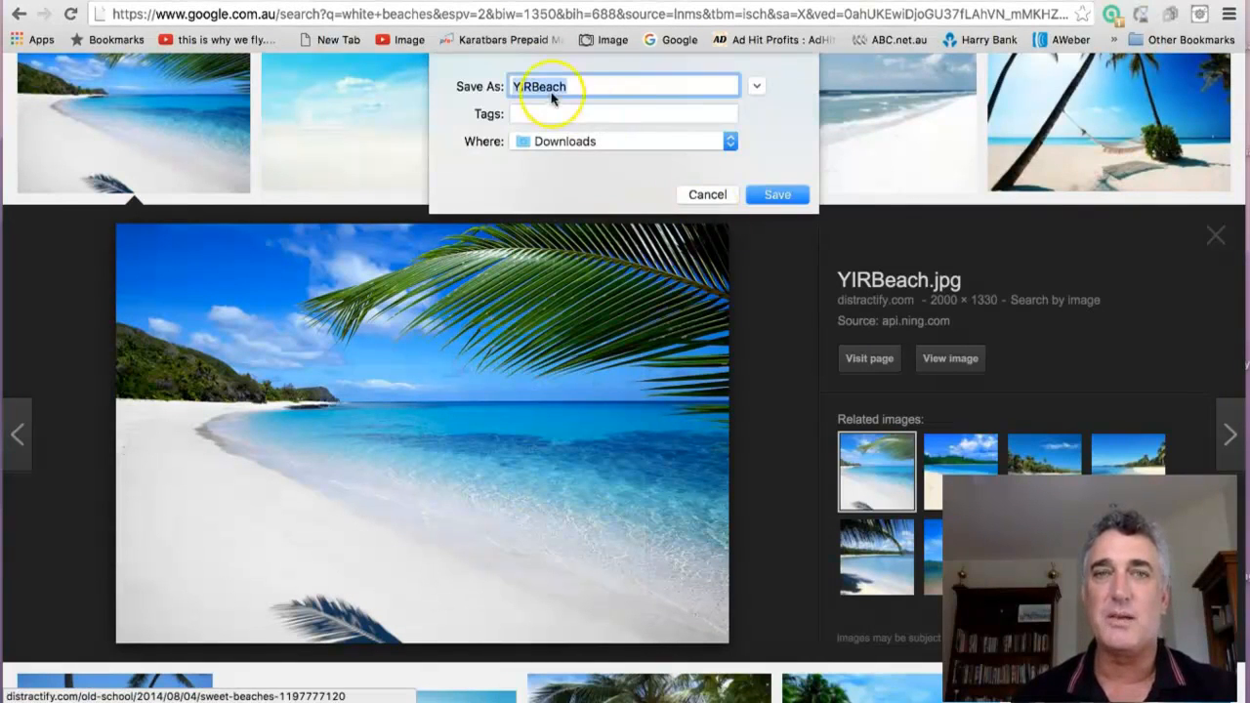
left_click(781, 193)
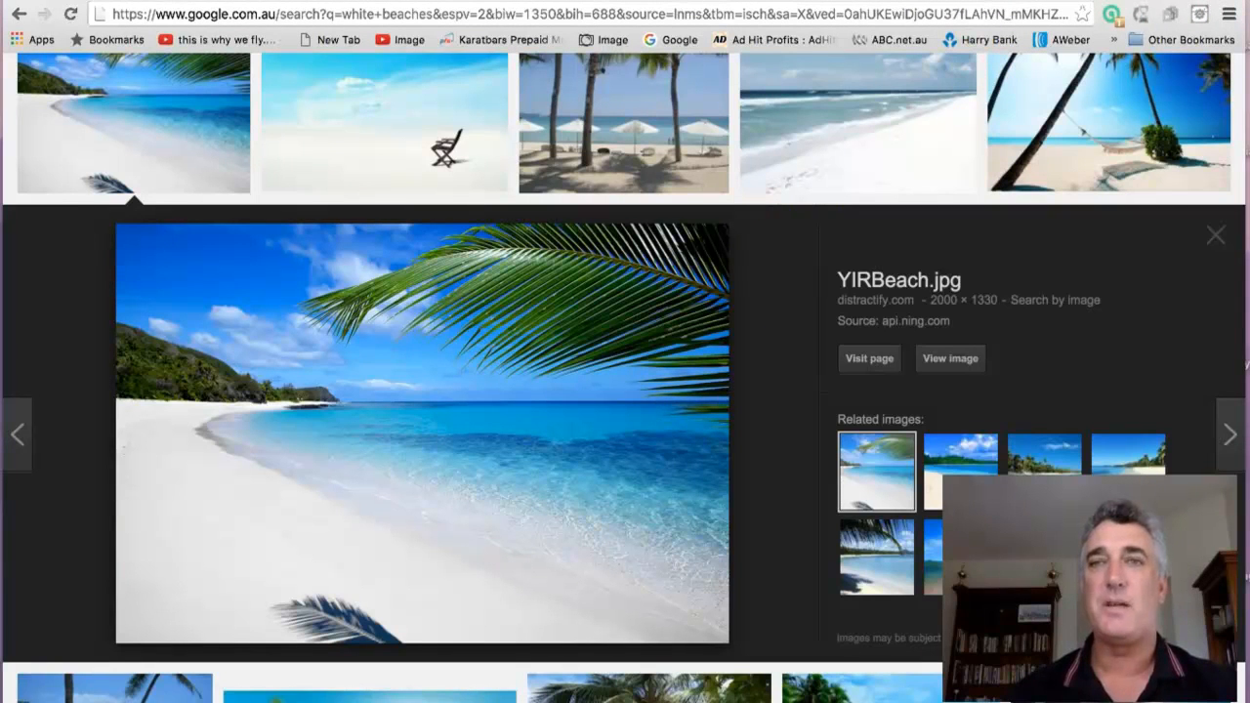
Open the picmonkey.com online image editor site in a new browser tab
key("super+t")
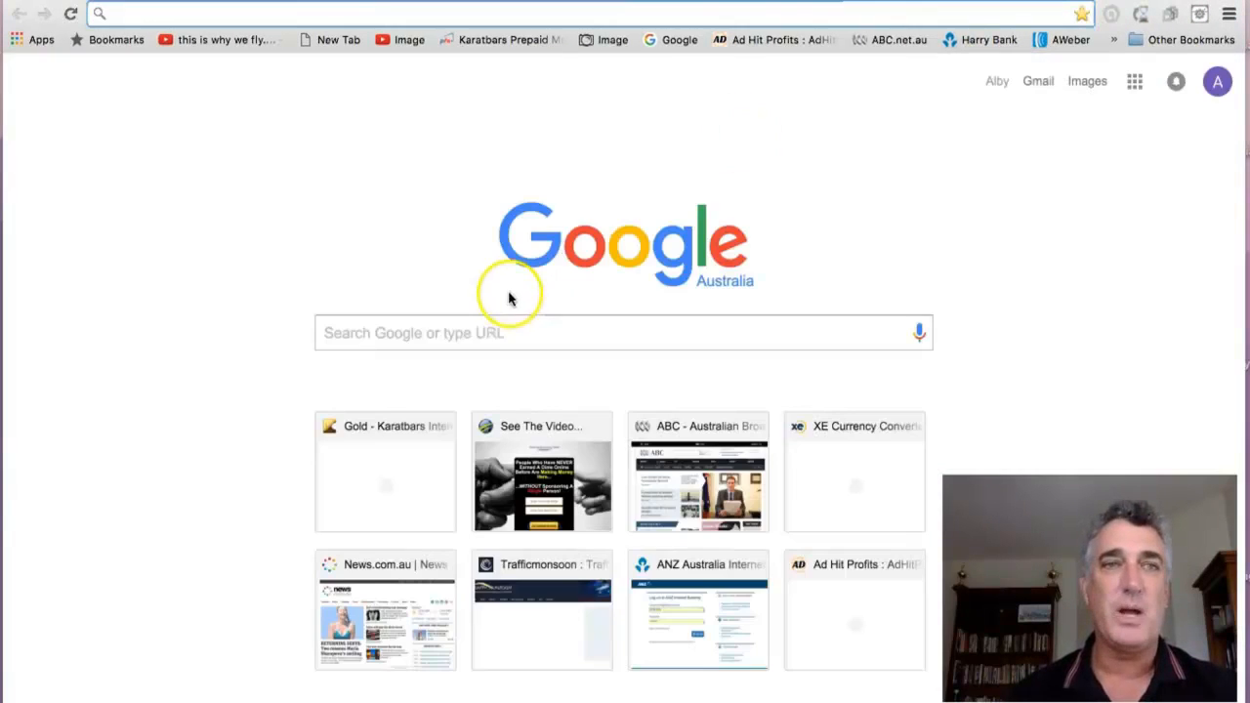
type("picm")
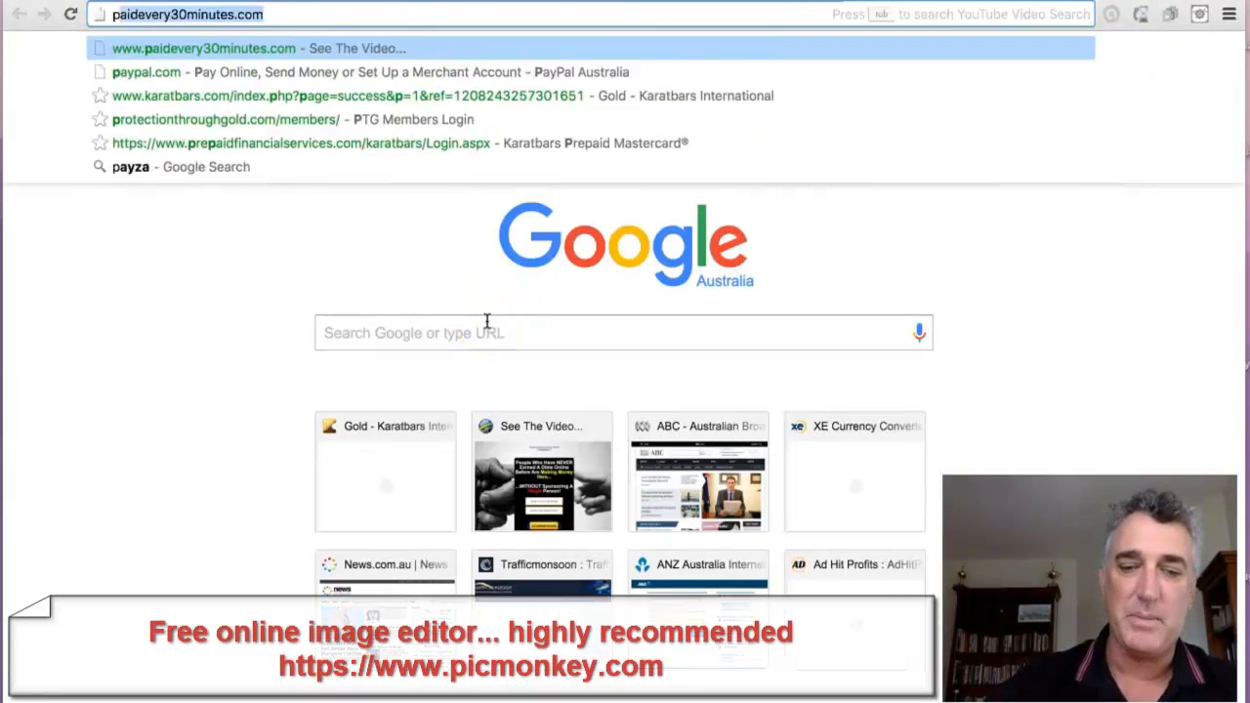
type("onkey")
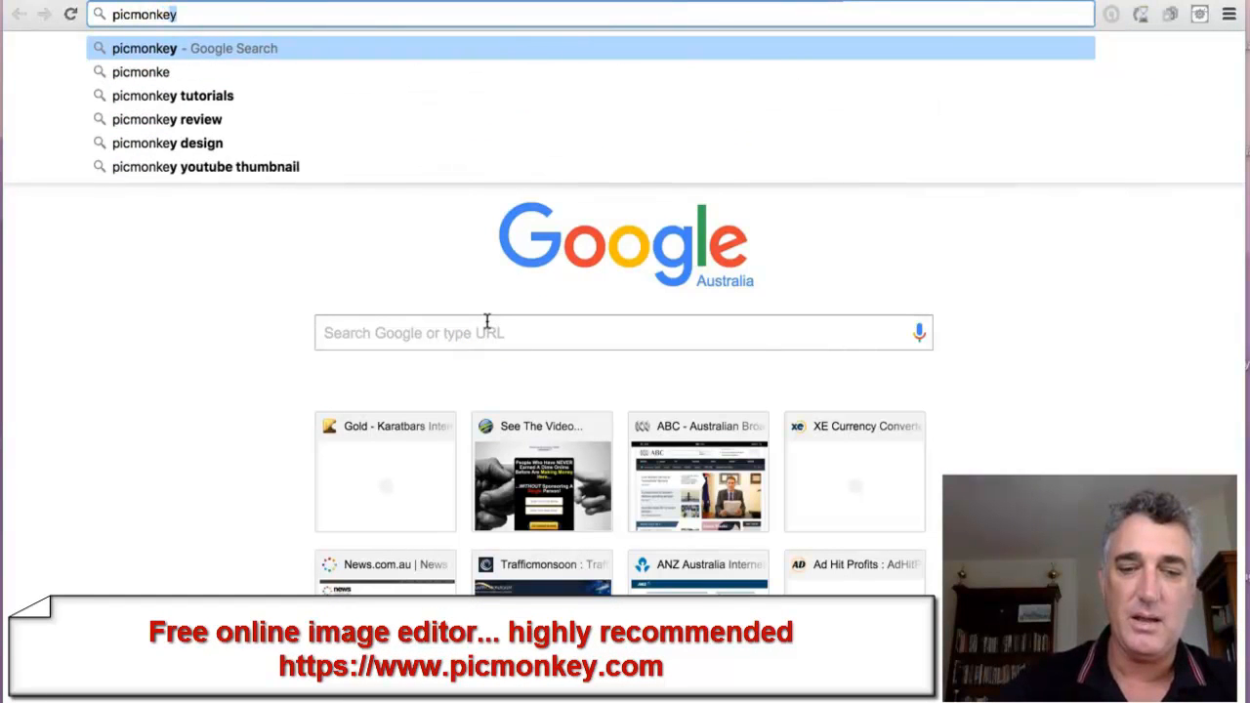
type(".")
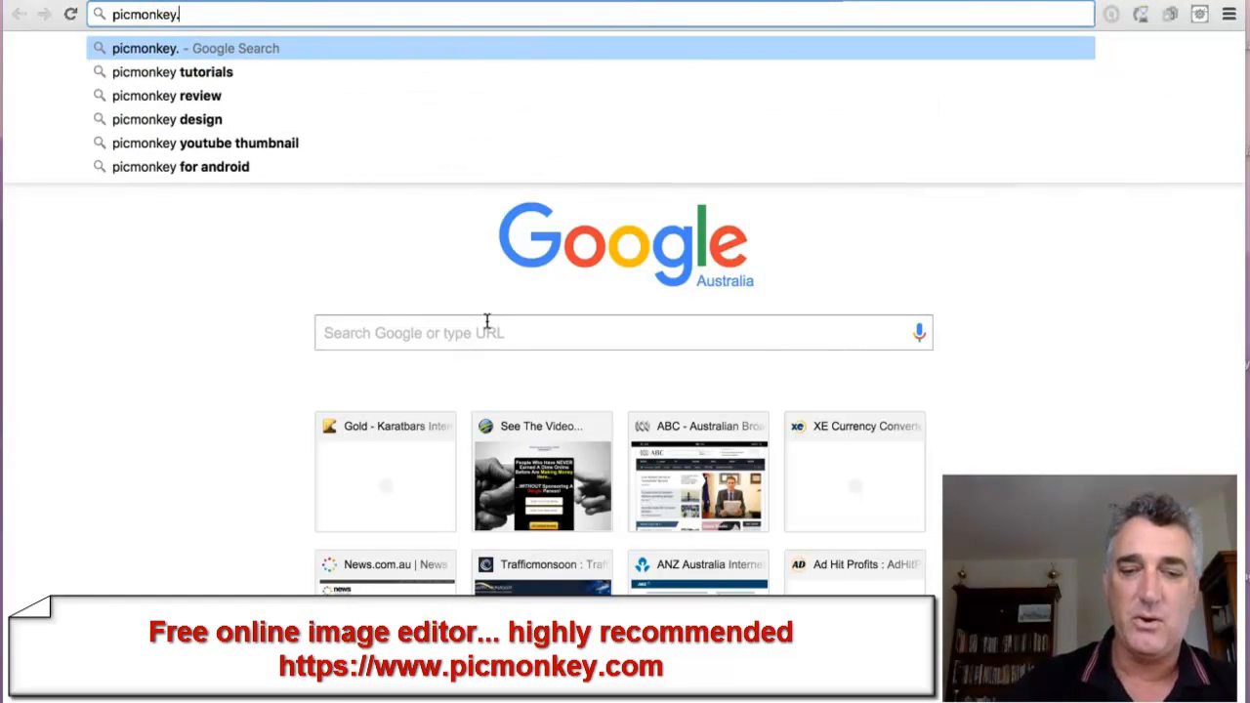
type("com")
key("Return")
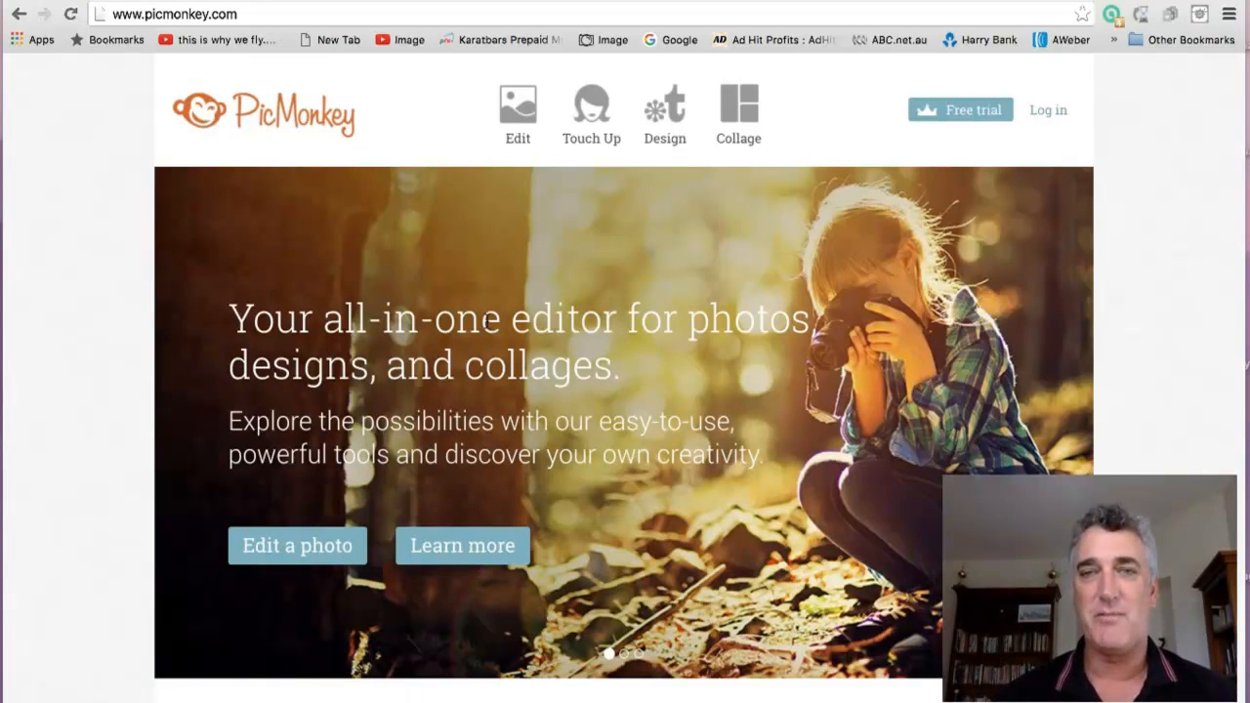
Open YIRBeach.jpg from the Downloads folder in PicMonkey's photo editor
left_click(512, 110)
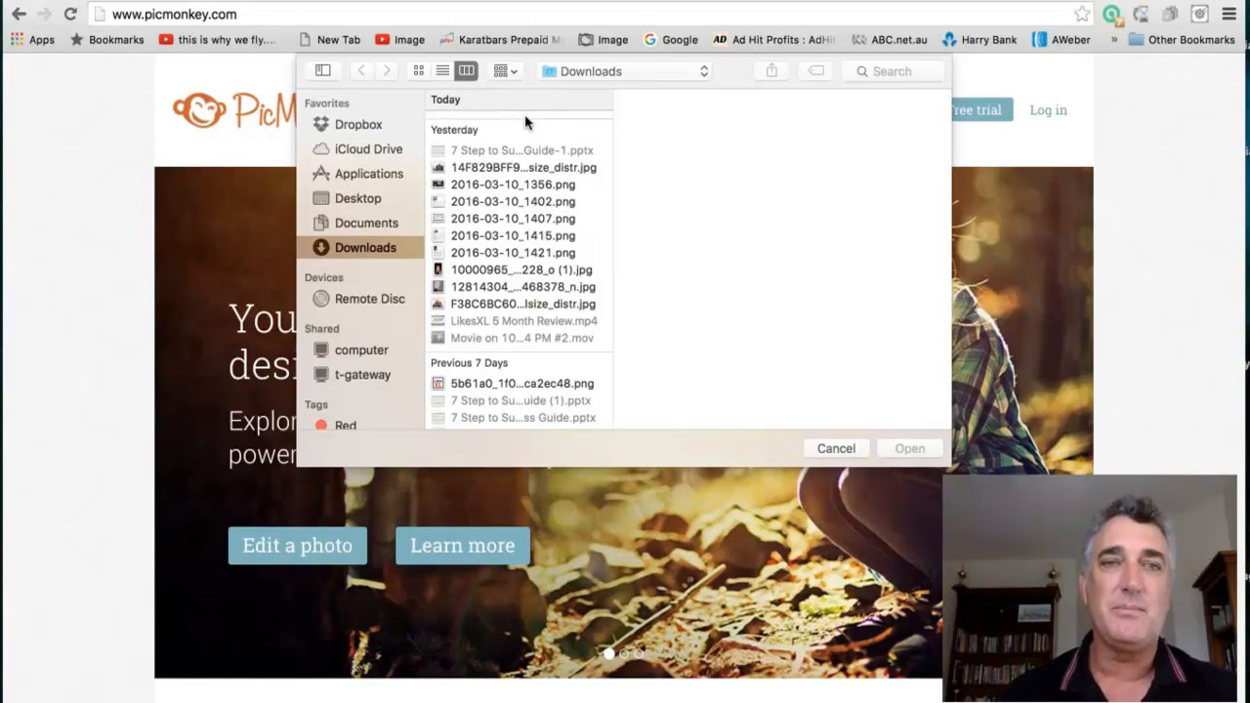
scroll(483, 176, "up", 3)
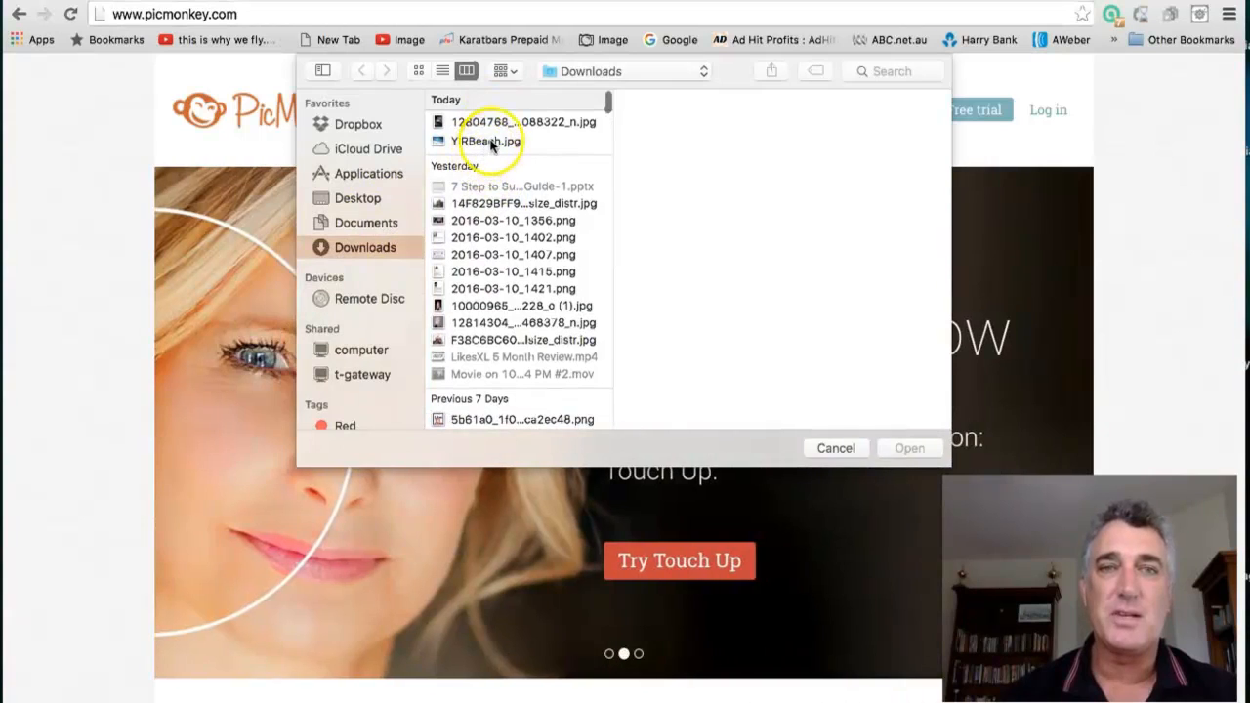
left_click(493, 143)
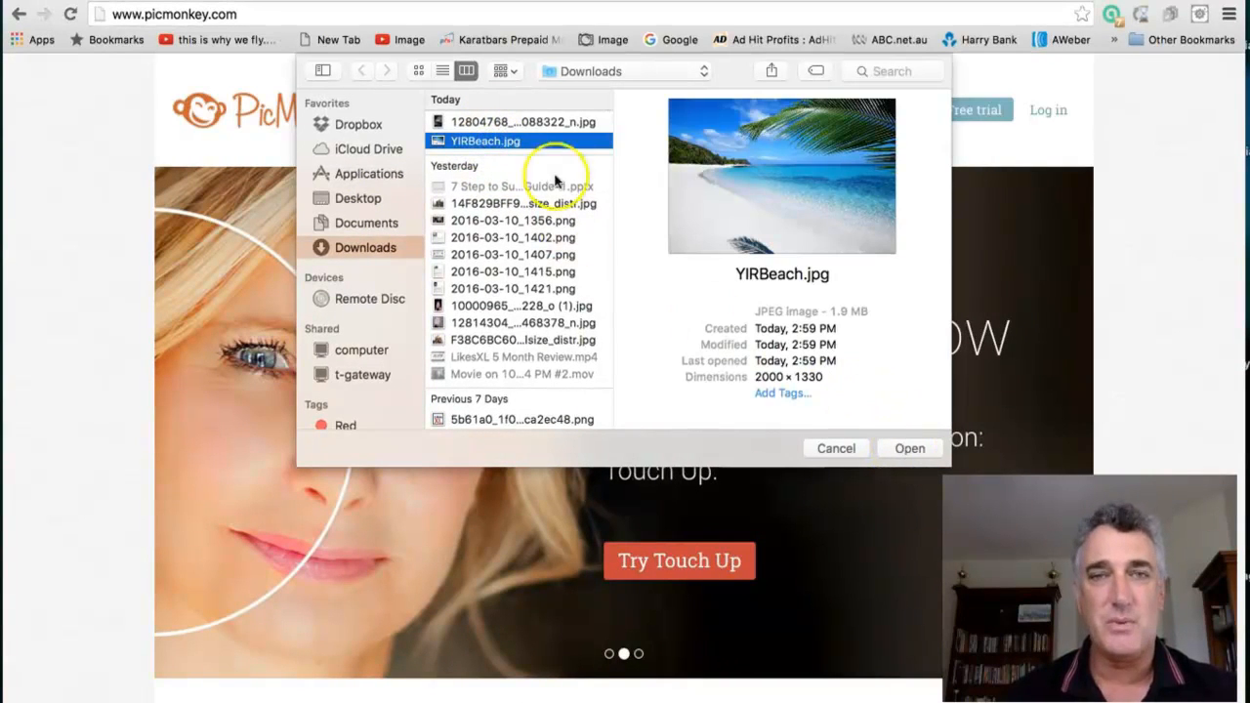
left_click(910, 449)
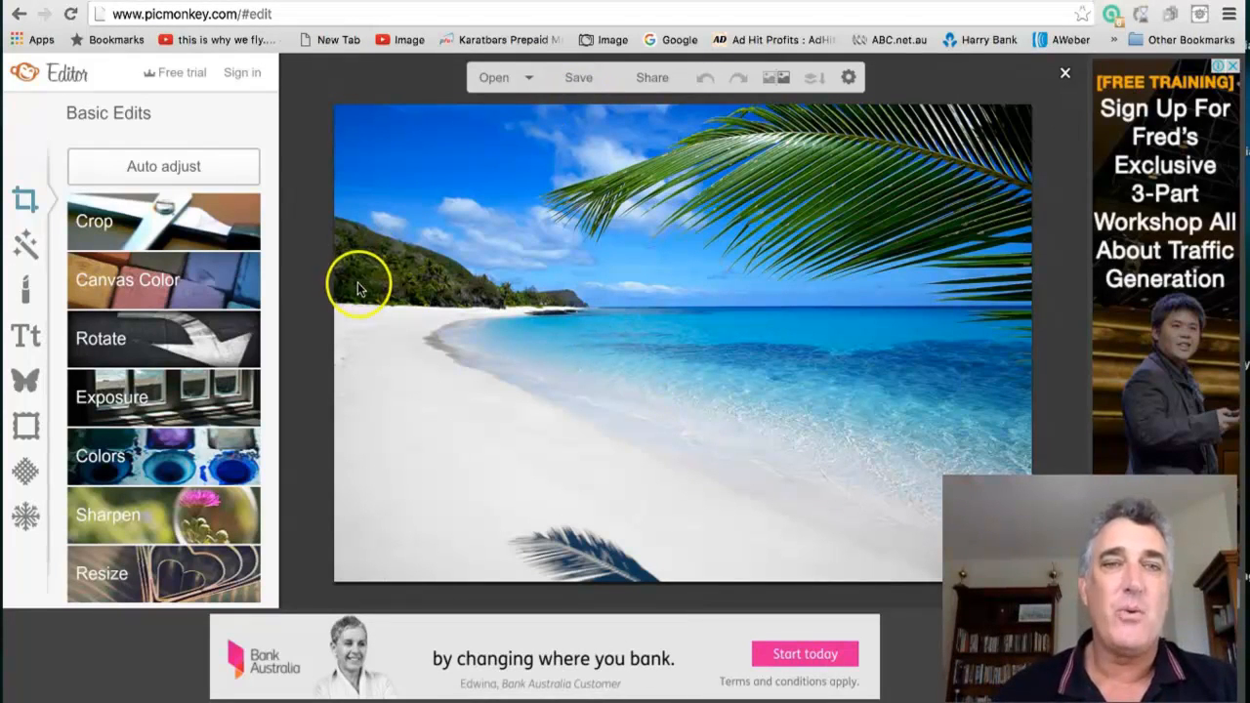
scroll(358, 290, "down", 1)
scroll(357, 284, "up", 1)
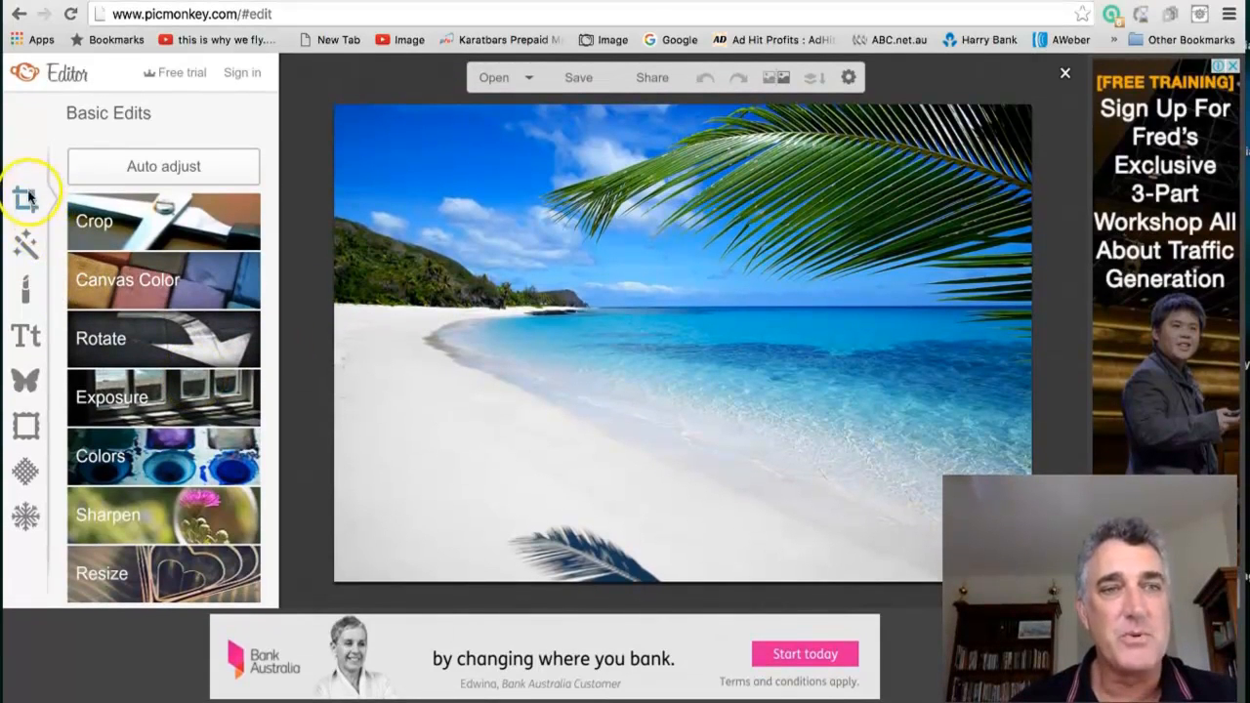
Add a text box to the beach photo and place it over the sky, near the palm frond
left_click(26, 338)
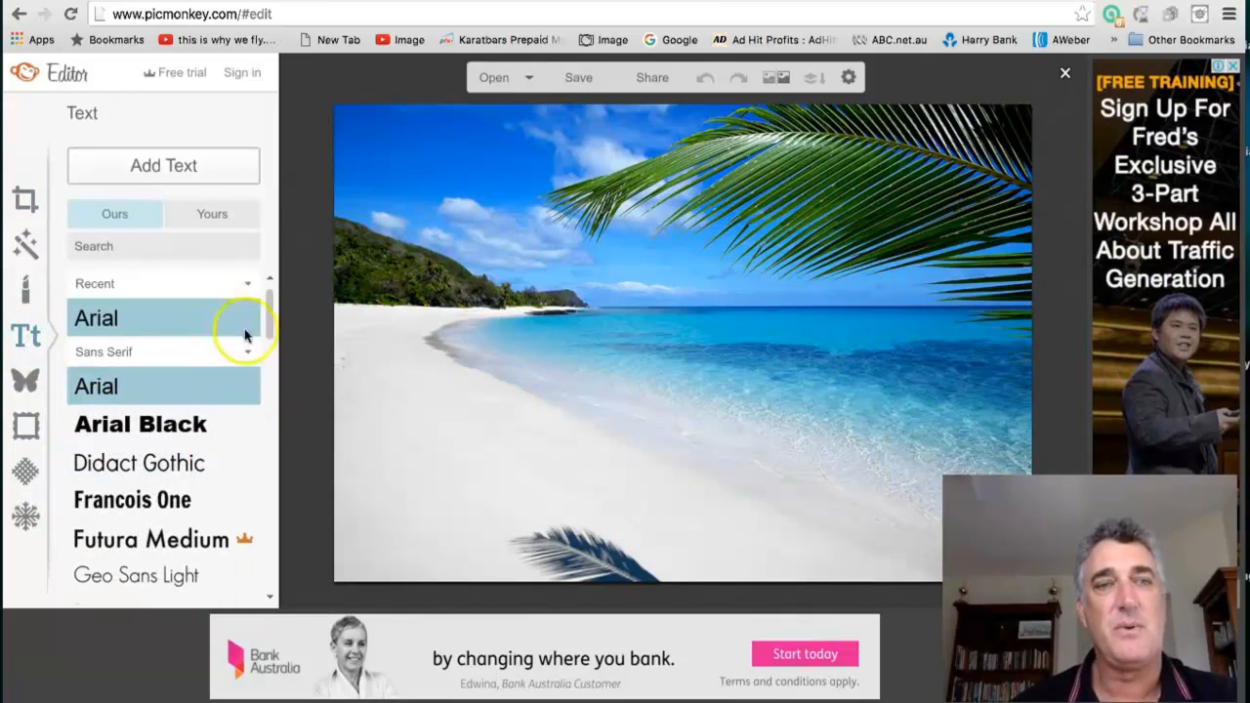
left_click(200, 173)
left_click_drag(736, 346, 654, 217)
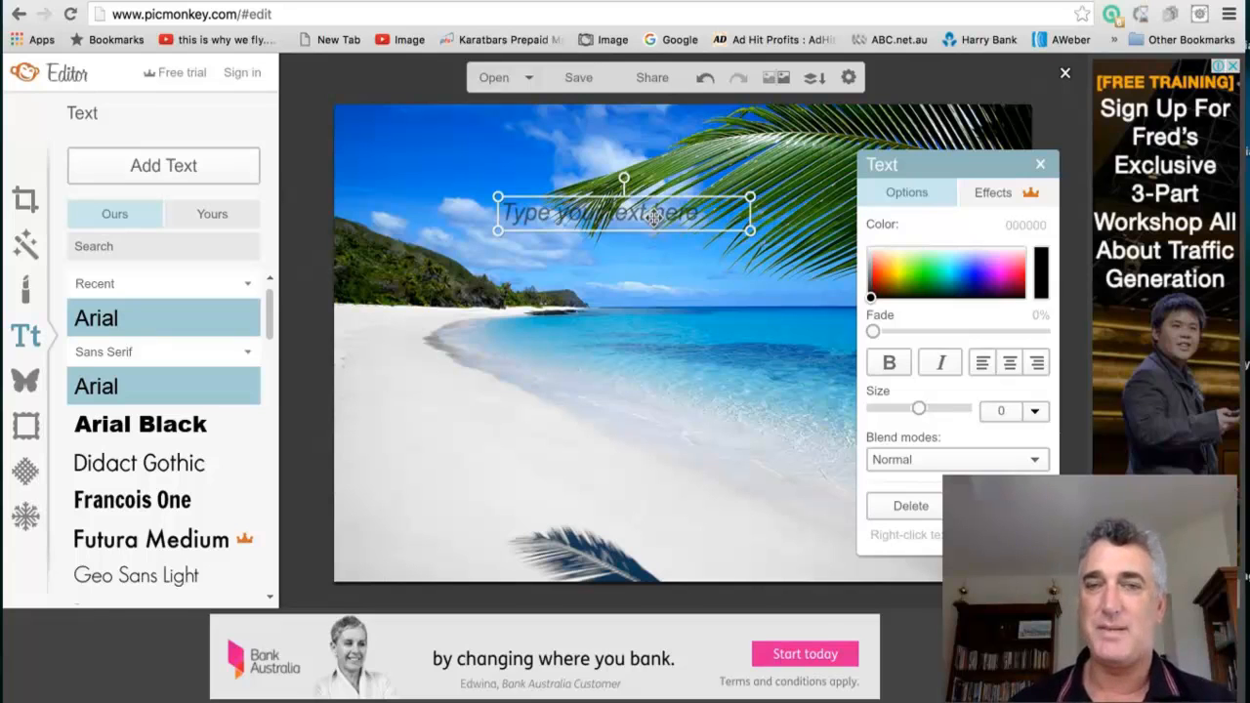
left_click(723, 199)
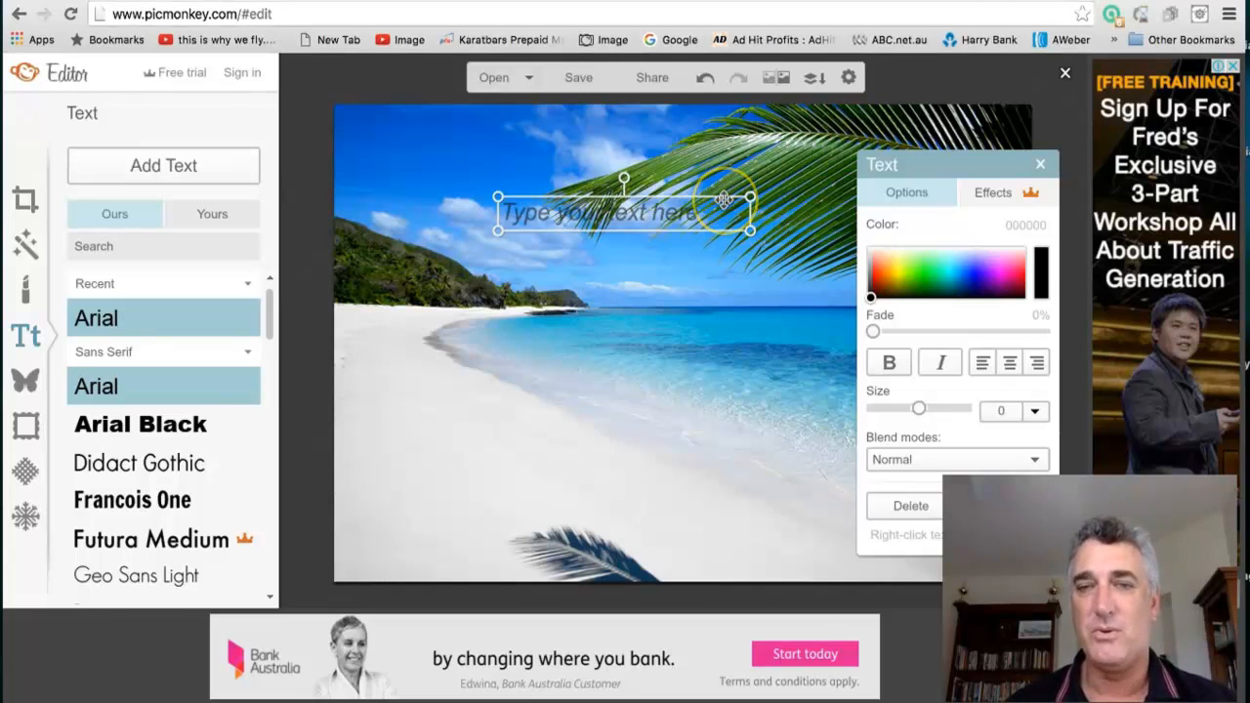
left_click(721, 175)
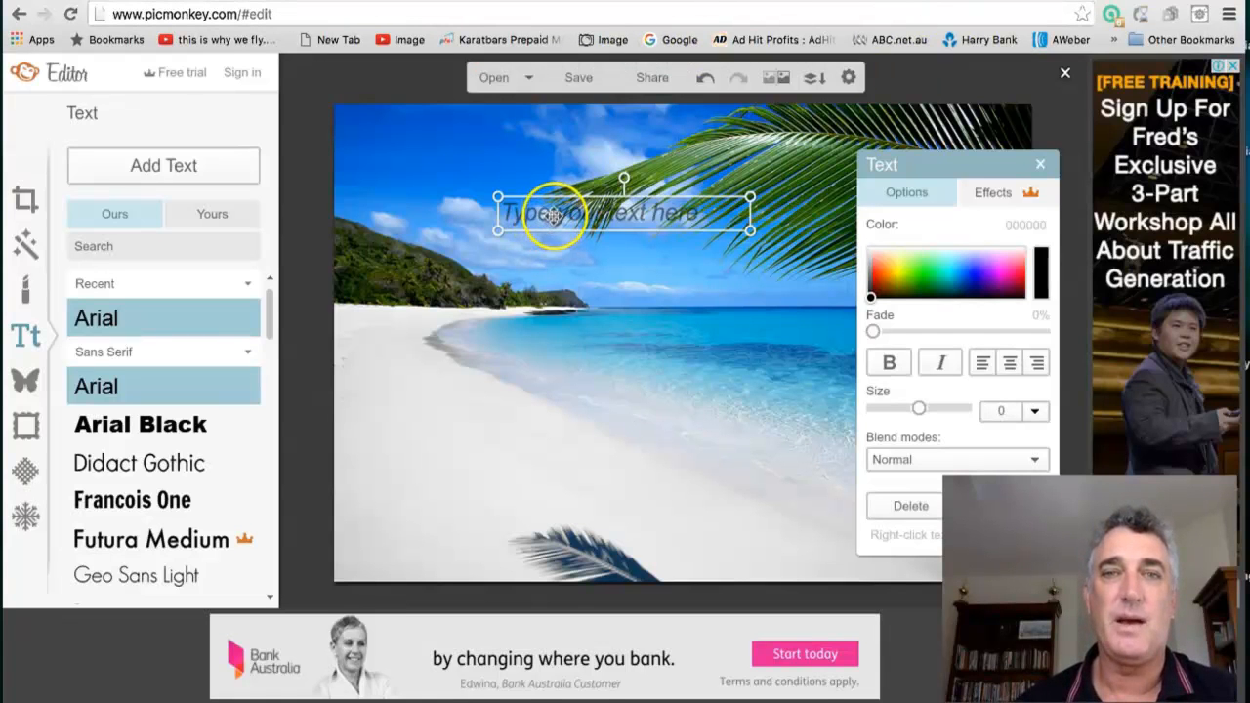
Write "Enter your details below to receive the latest hints and tips to grow your LikesXL Business!" in the text box
left_click(553, 215)
type("E")
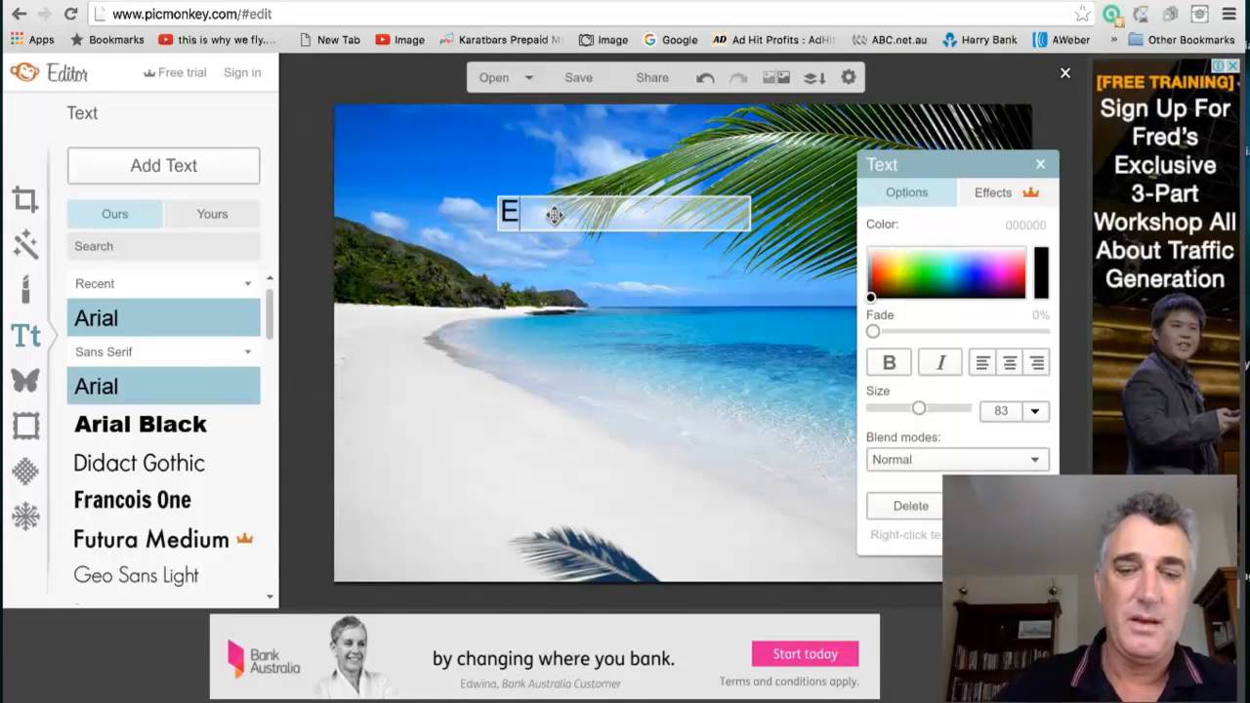
type("nter")
key("BackSpace")
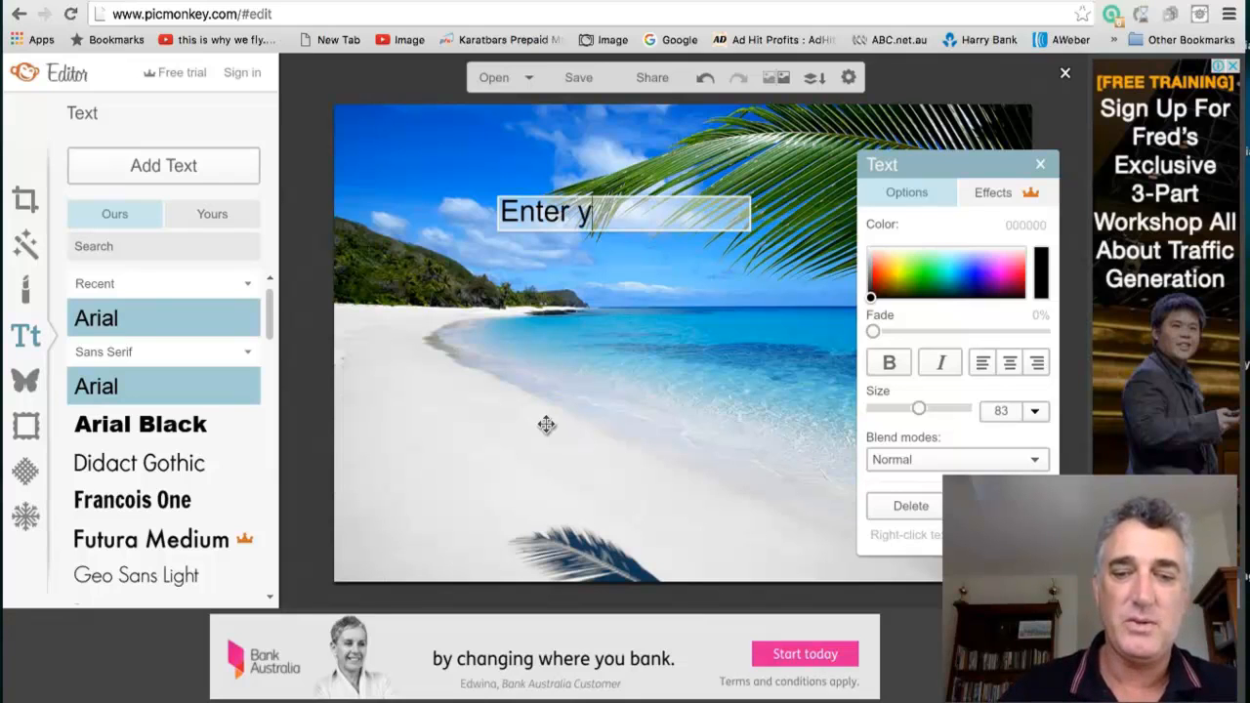
type("r your details")
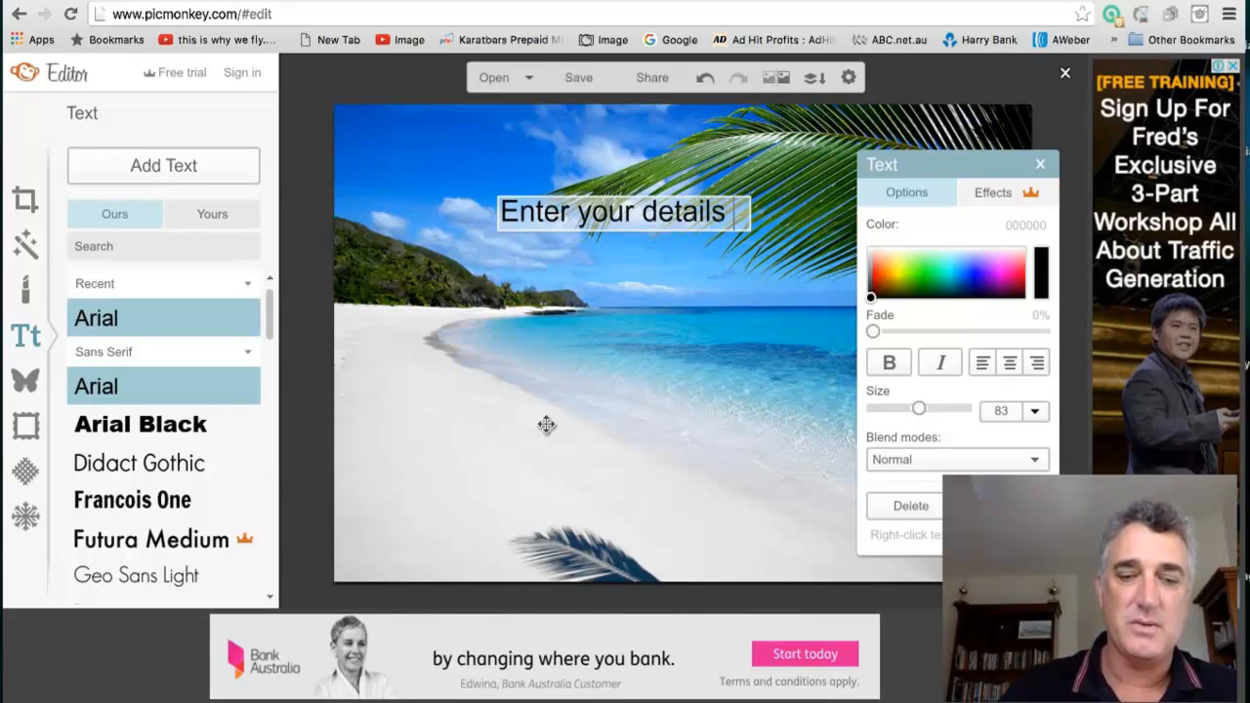
key("Return")
type("below to receive th")
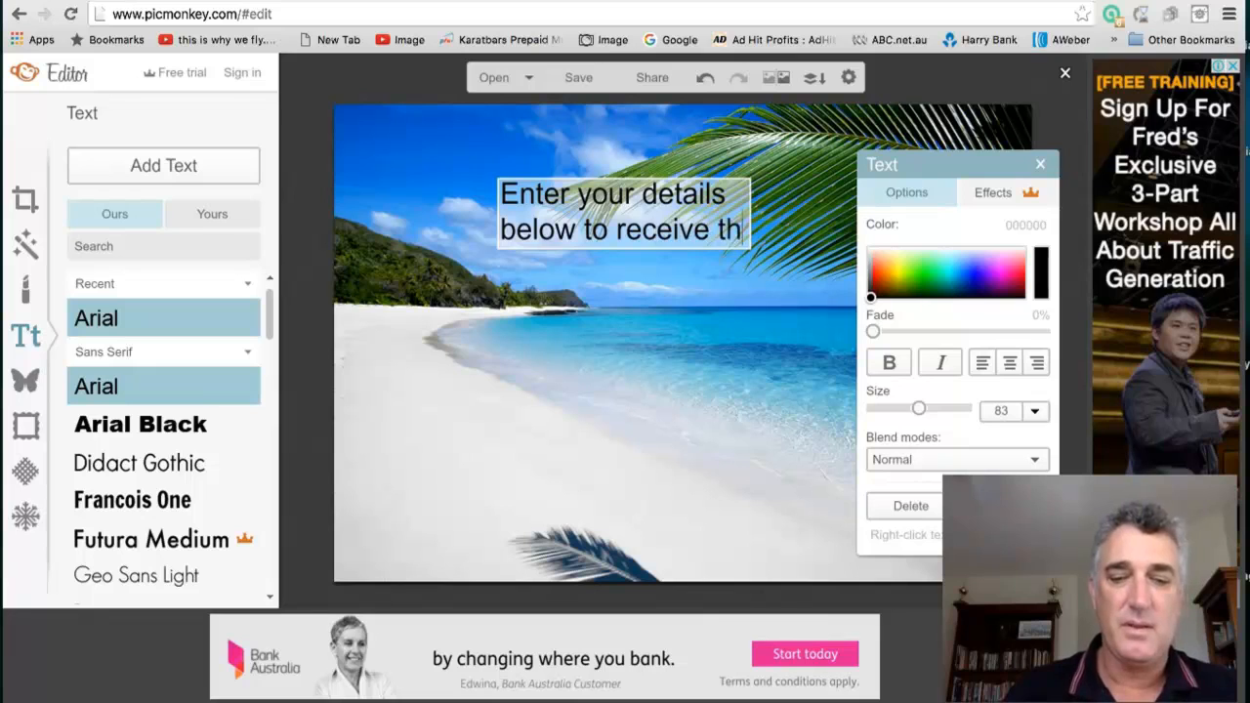
type("el")
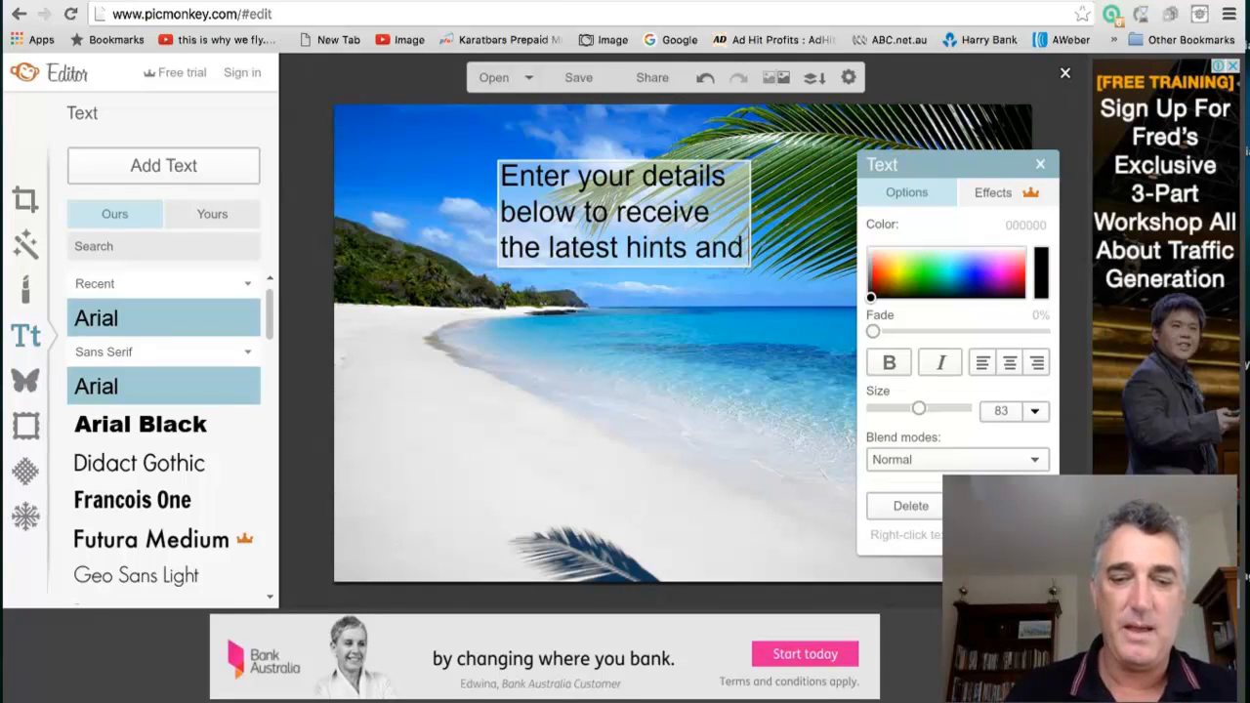
type("tips to grow")
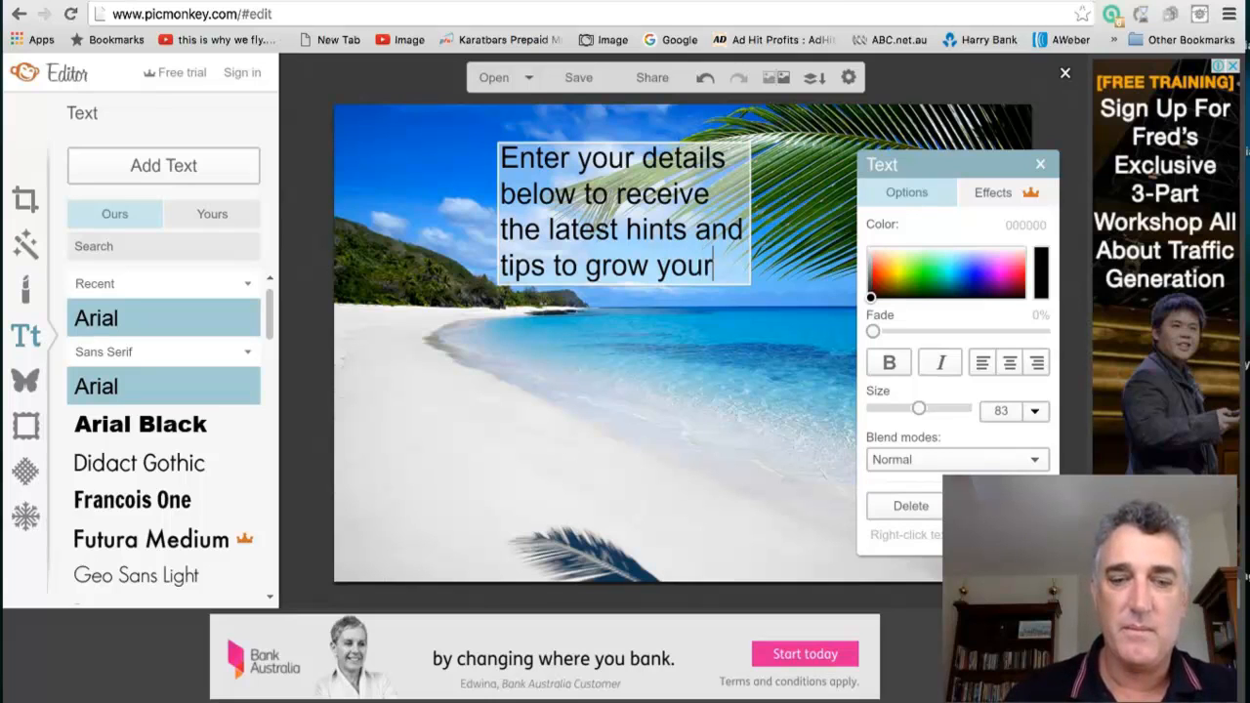
type("your LiKE")
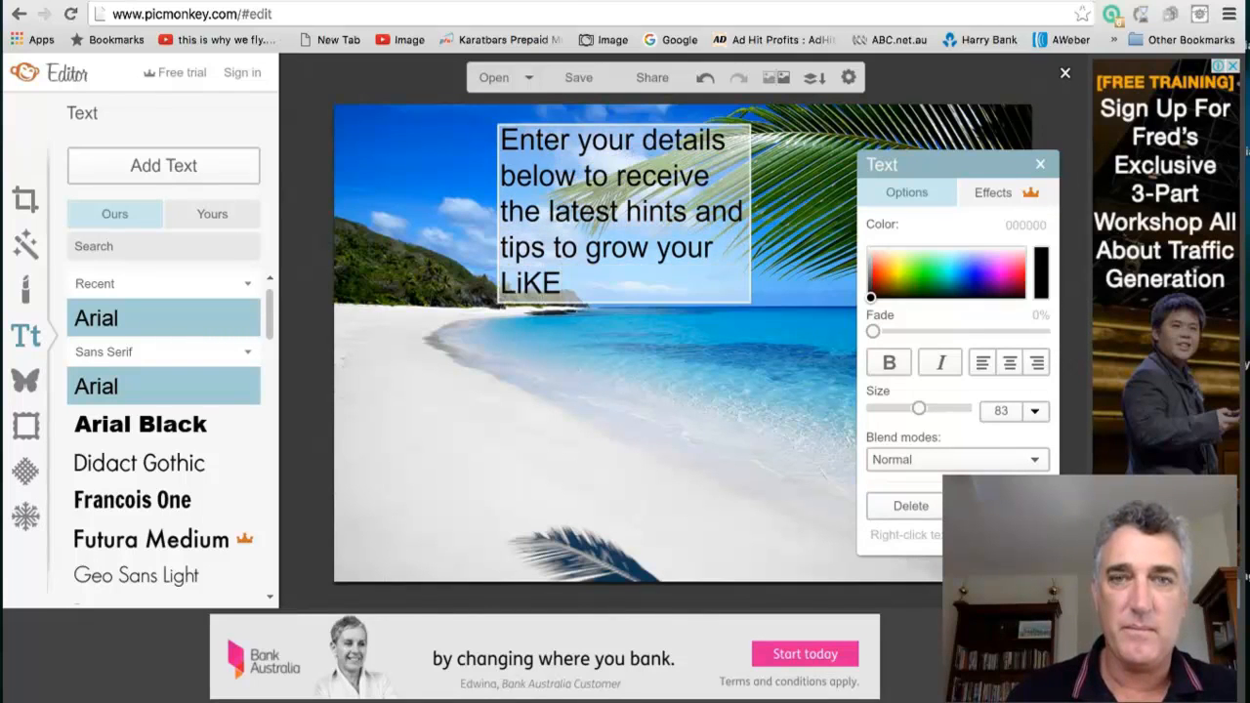
key("BackSpace")
key("BackSpace")
type("IKESxl B")
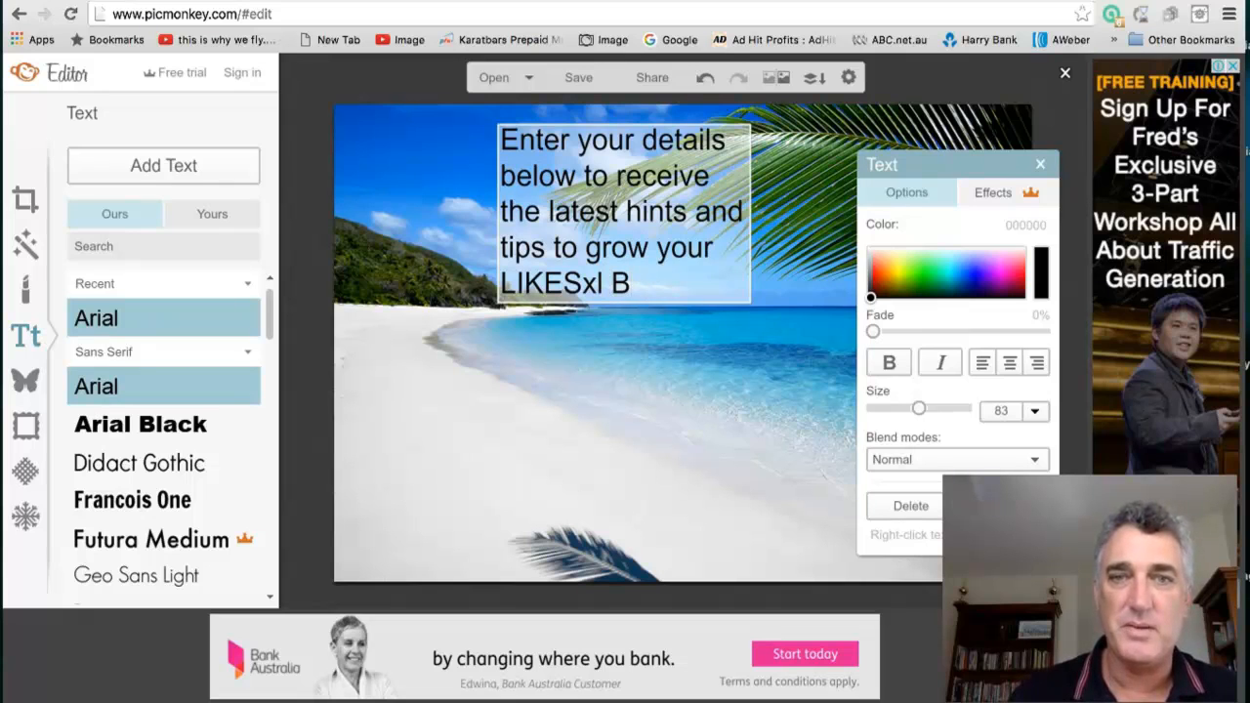
key("BackSpace")
key("BackSpace")
key("BackSpace")
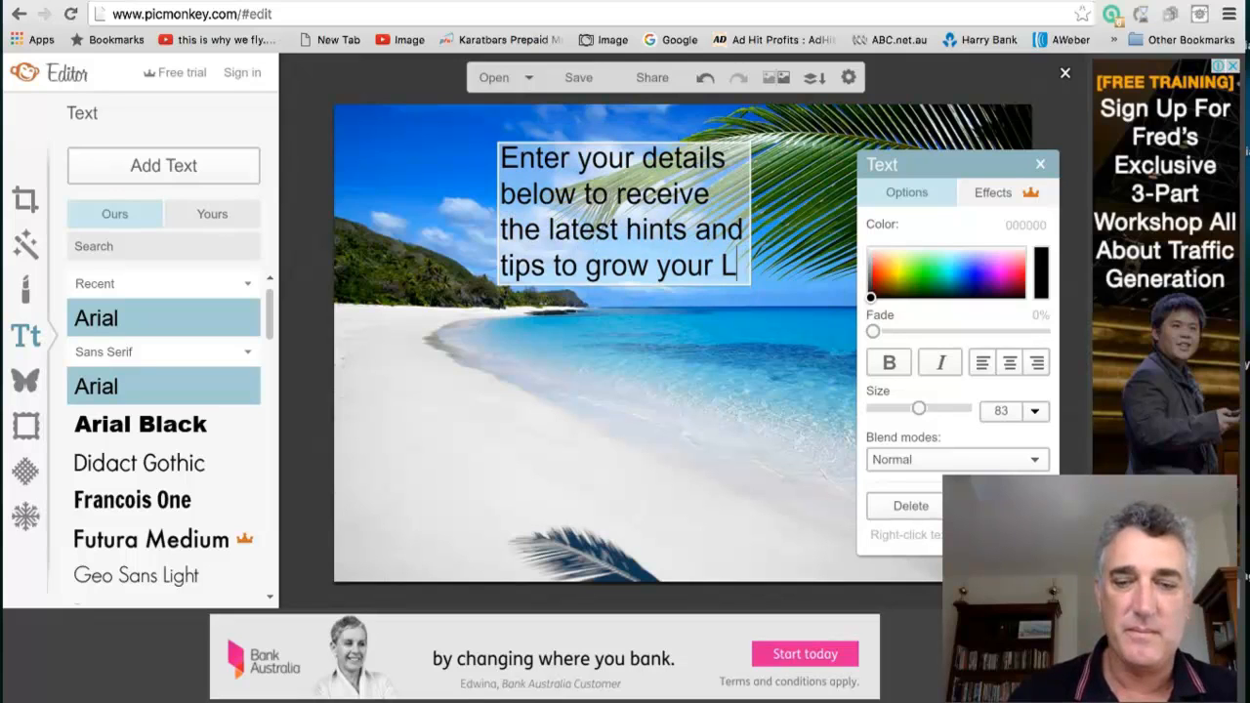
type("ikesXL Business!")
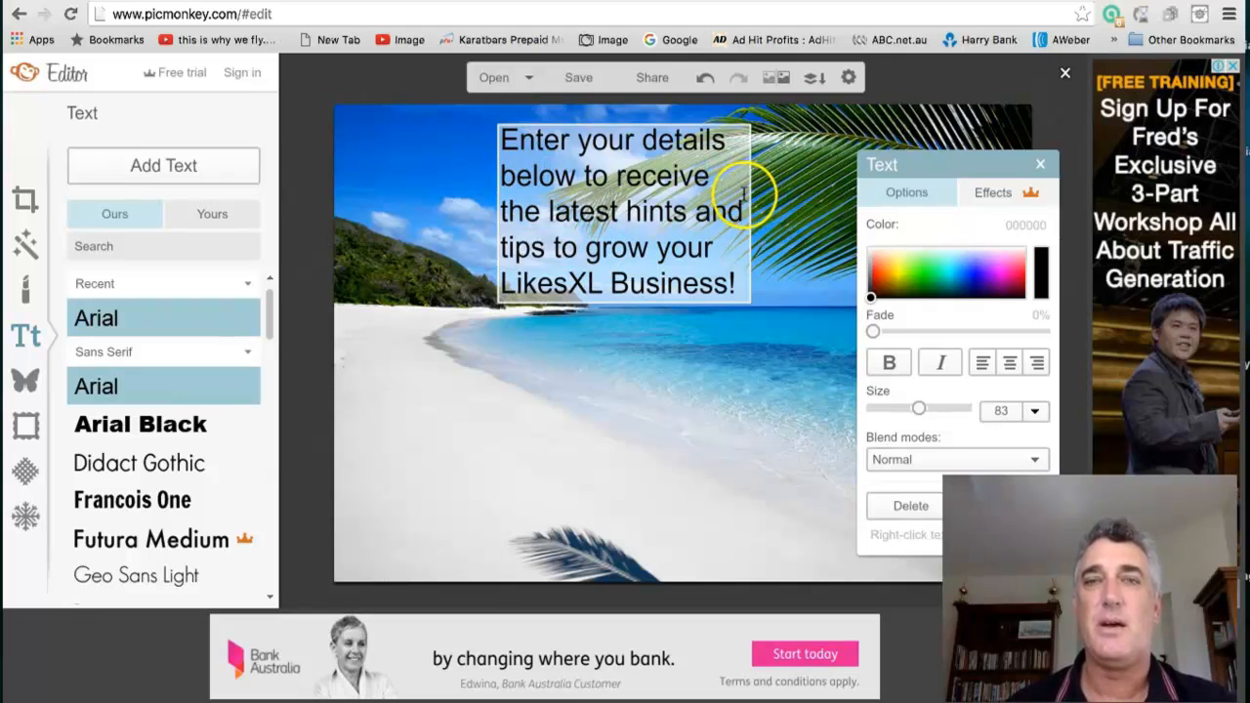
Widen the message's text box so it wraps to four lines and move it closer to the palm frond
left_click(1040, 168)
left_click(712, 211)
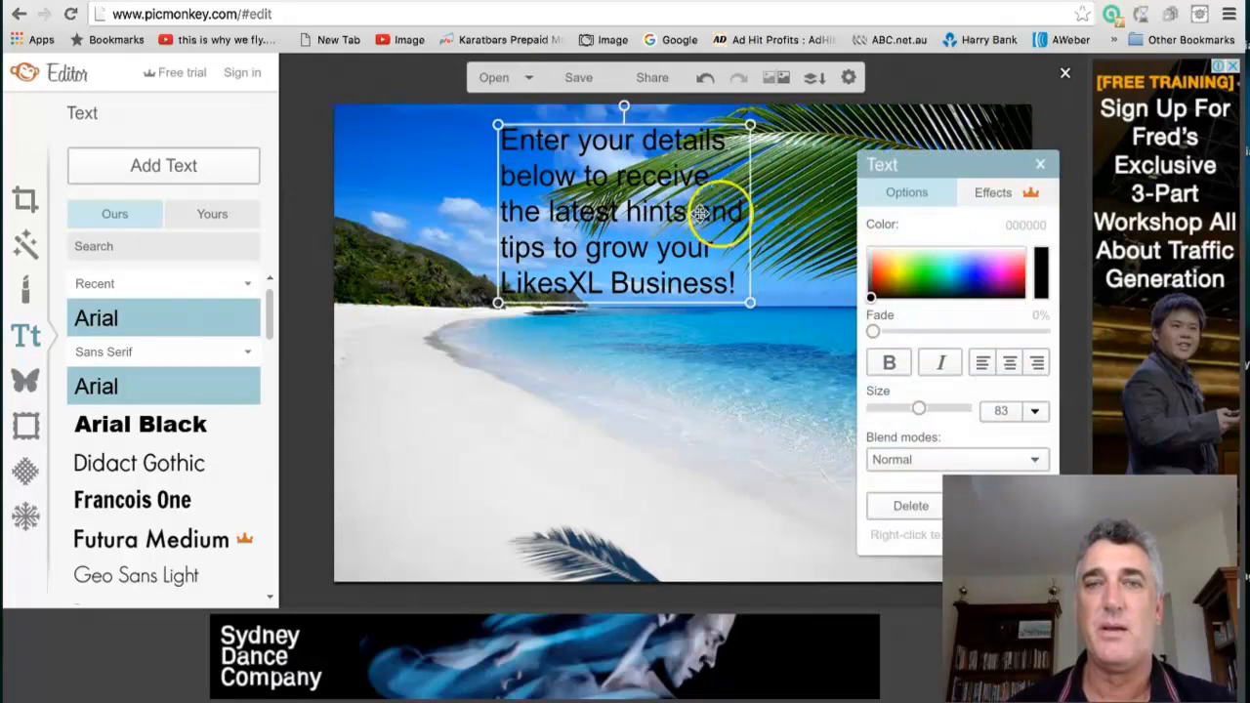
left_click_drag(754, 210, 783, 219)
left_click_drag(496, 220, 449, 220)
left_click_drag(534, 212, 614, 215)
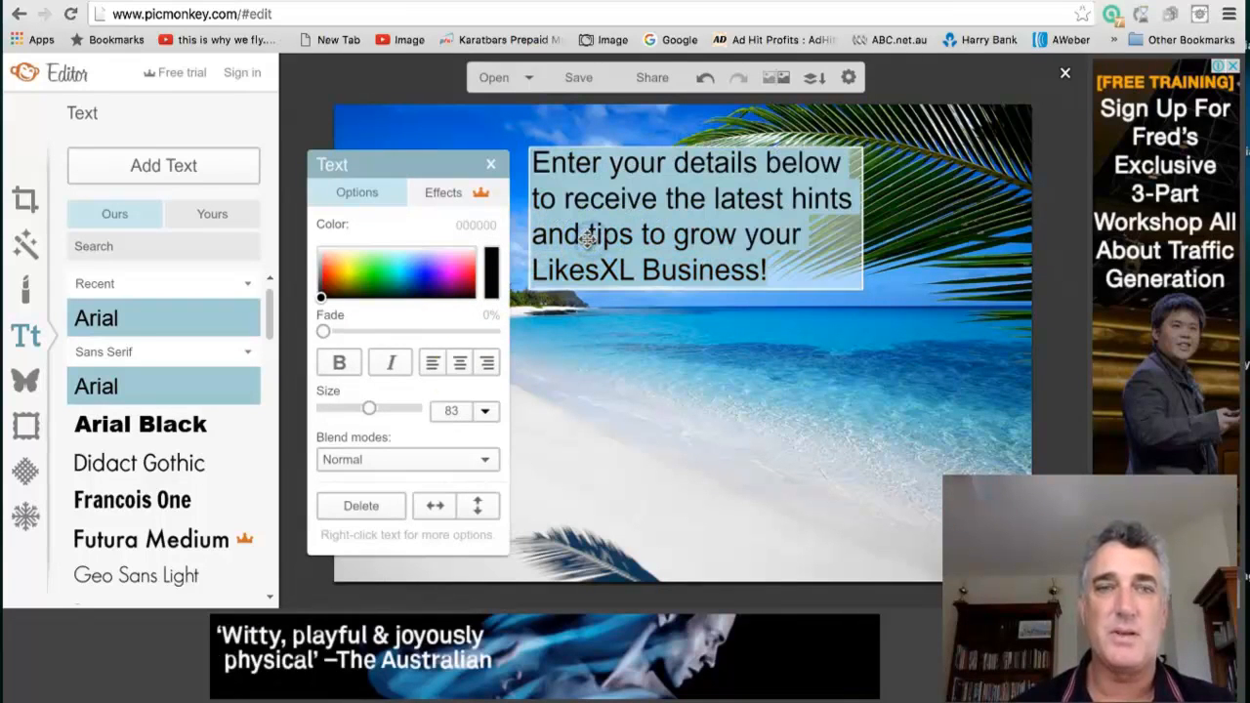
Format the whole message as centred, bold text in white (ffffff)
left_click(461, 363)
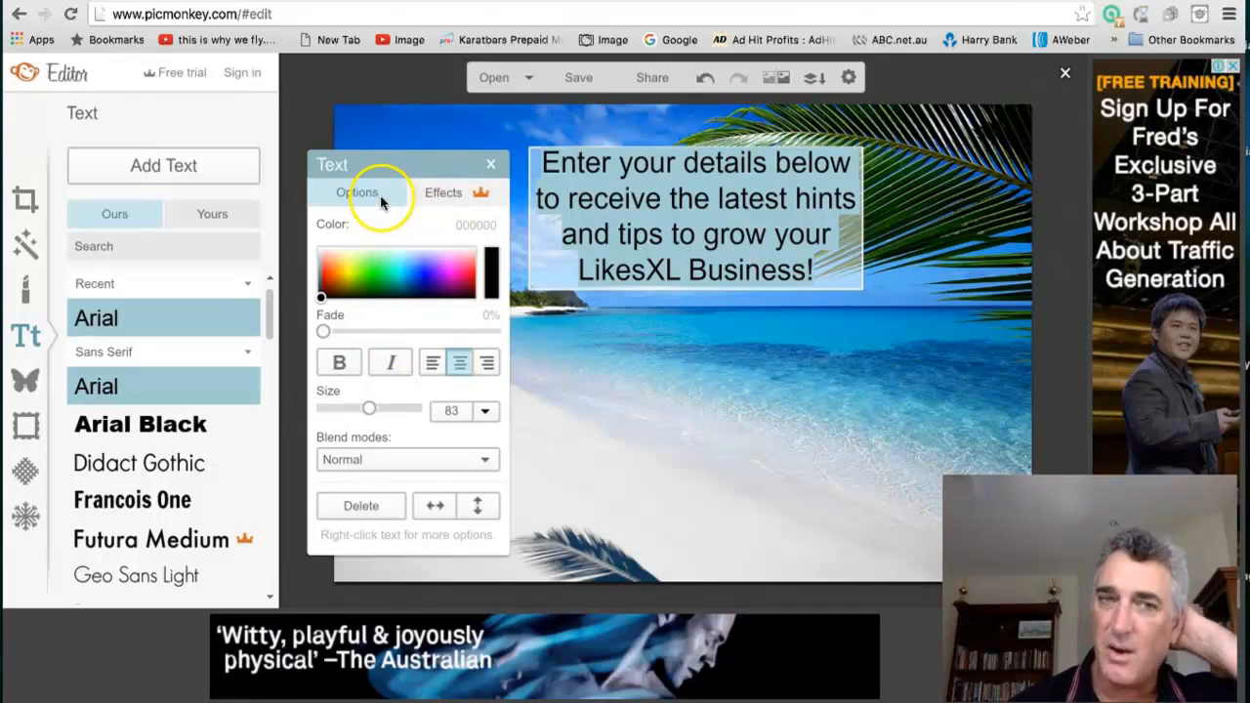
left_click(321, 299)
left_click_drag(322, 301, 319, 237)
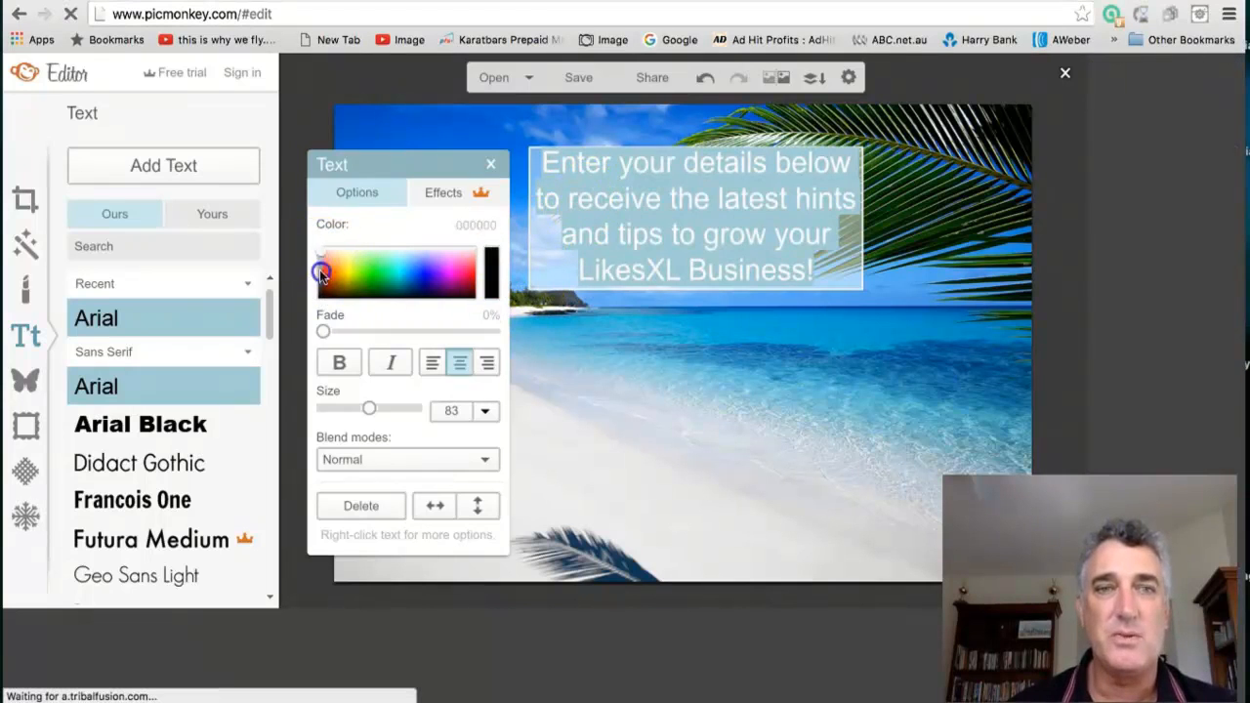
mouse_move(320, 234)
left_mouse_down()
mouse_move(318, 301)
mouse_move(459, 279)
mouse_move(315, 279)
mouse_move(312, 245)
left_mouse_up()
left_click(692, 357)
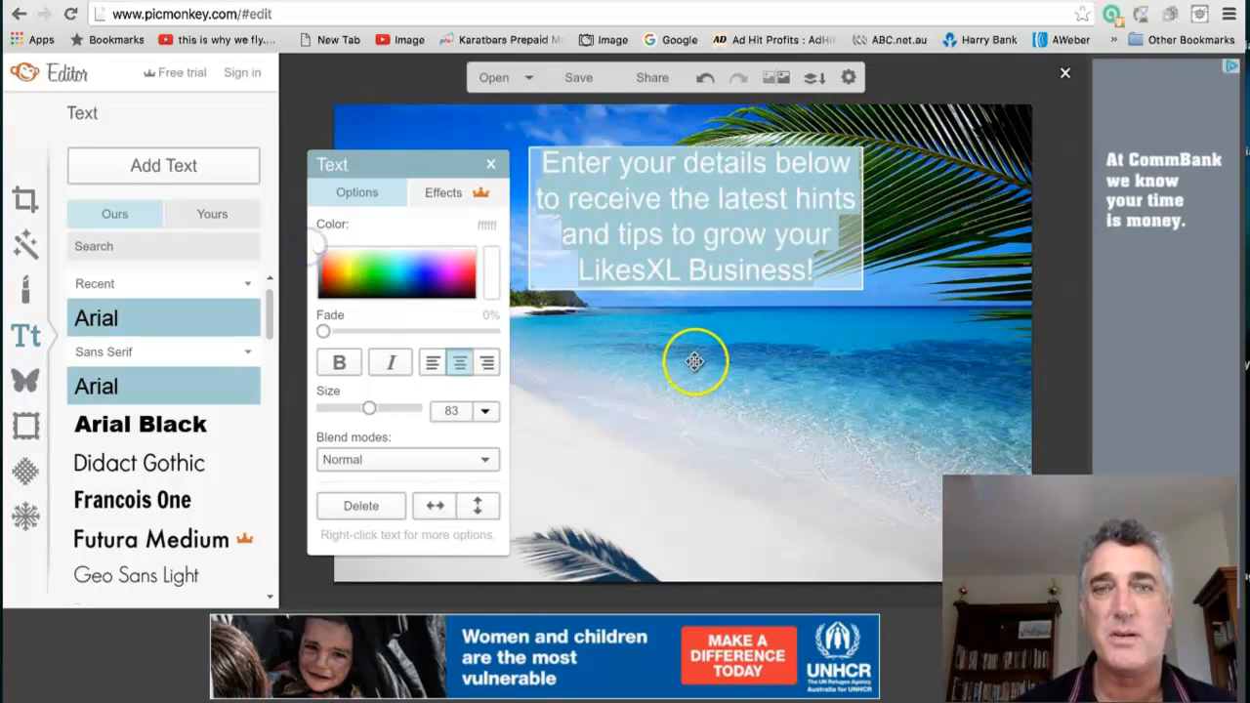
left_click(694, 270)
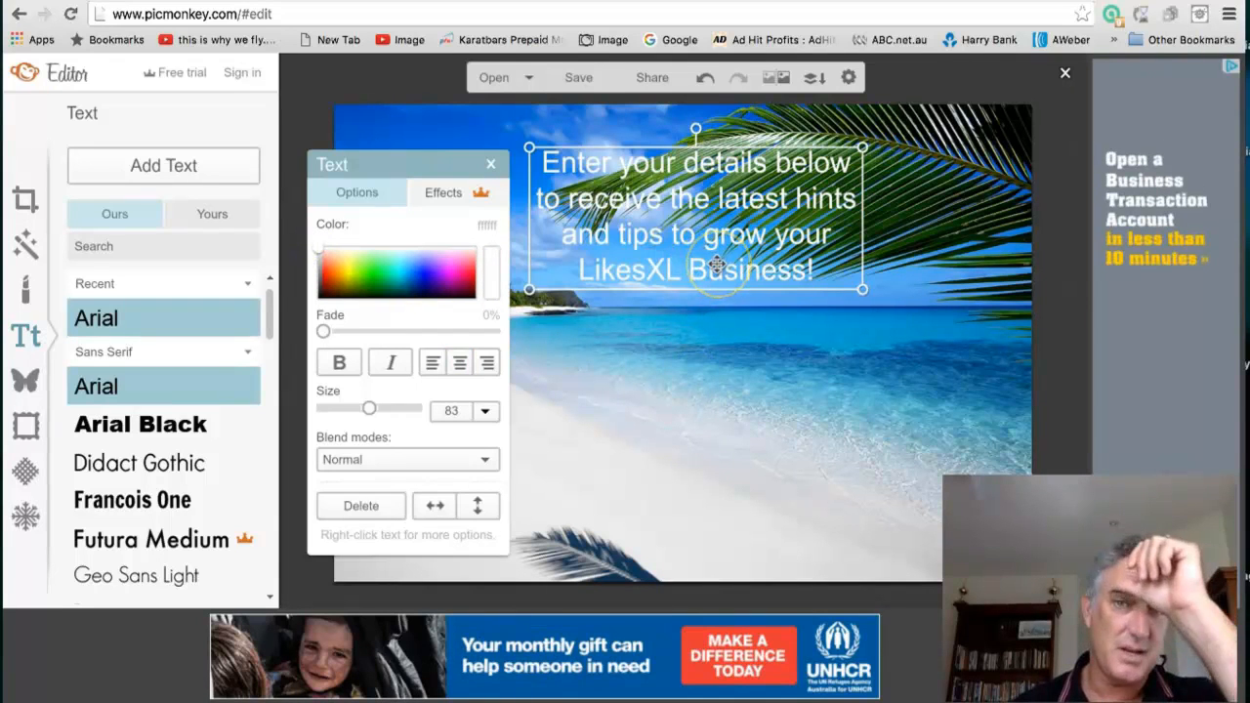
left_click(338, 362)
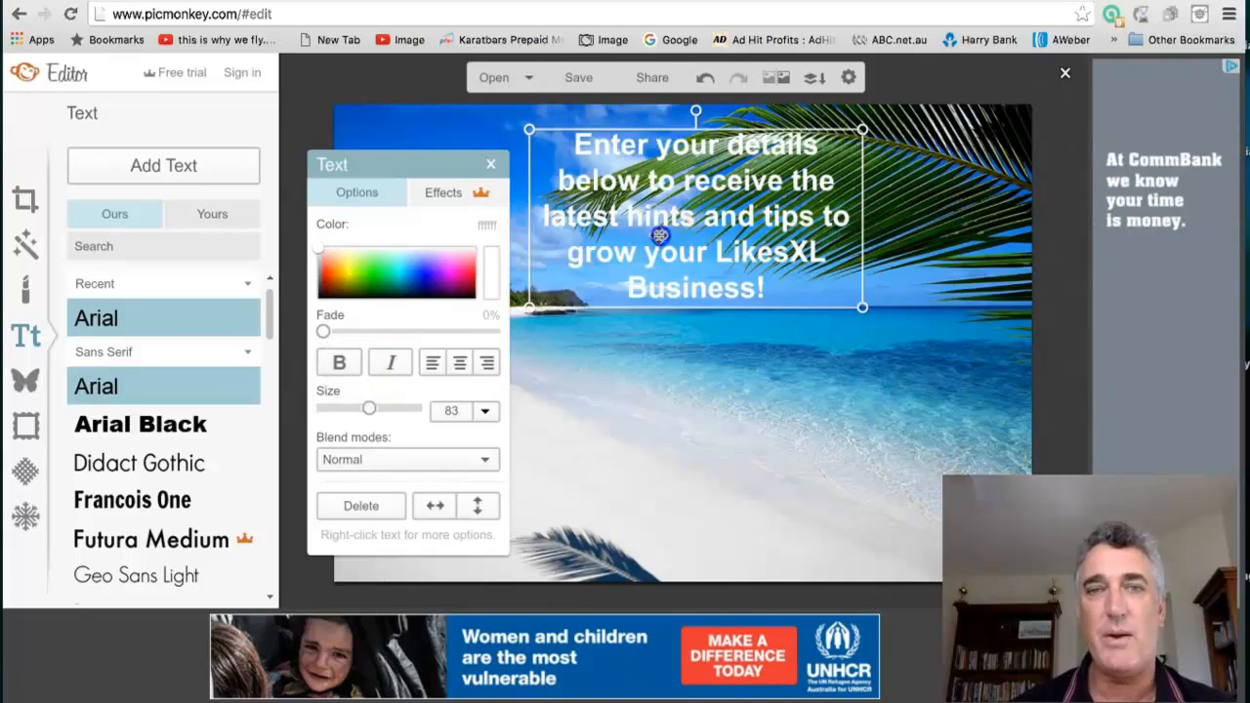
Try to adjust the font size of the whole message, and deselect the text box
left_click(660, 235)
left_click(690, 216)
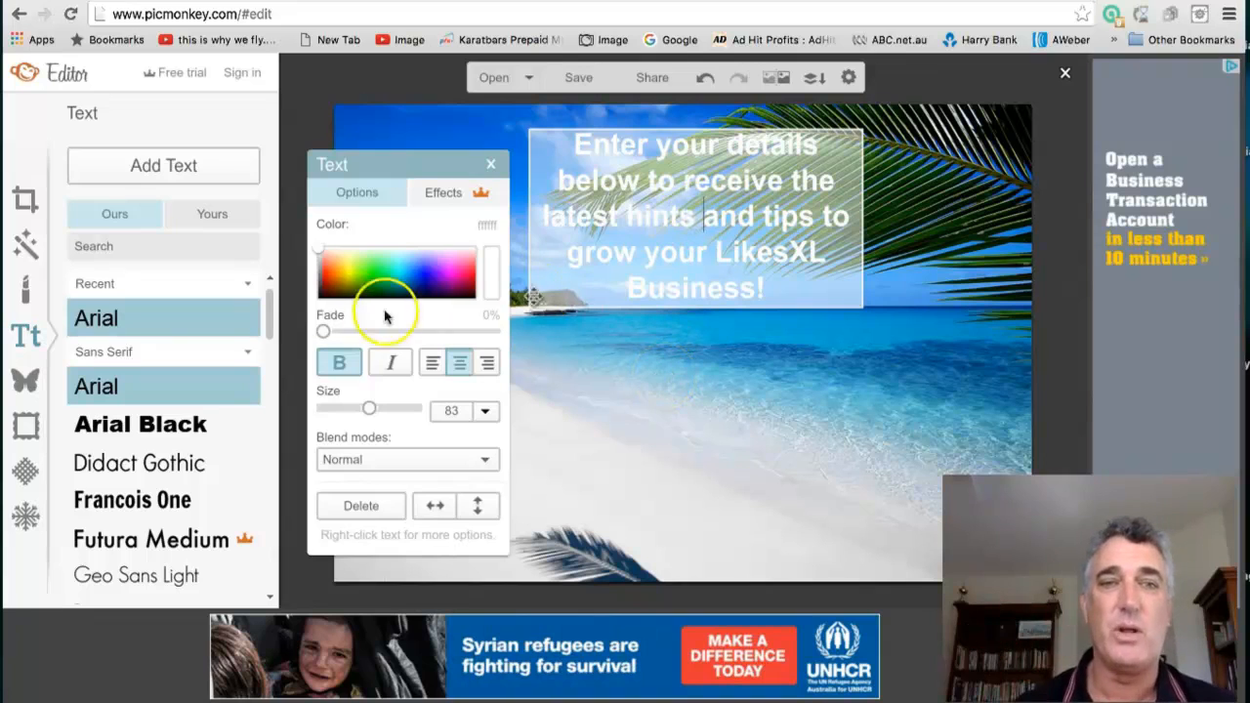
mouse_move(371, 410)
left_mouse_down()
mouse_move(403, 411)
mouse_move(326, 410)
mouse_move(369, 410)
left_mouse_up()
left_click_drag(557, 139, 773, 325)
mouse_move(369, 408)
left_mouse_down()
mouse_move(407, 410)
mouse_move(371, 410)
left_mouse_up()
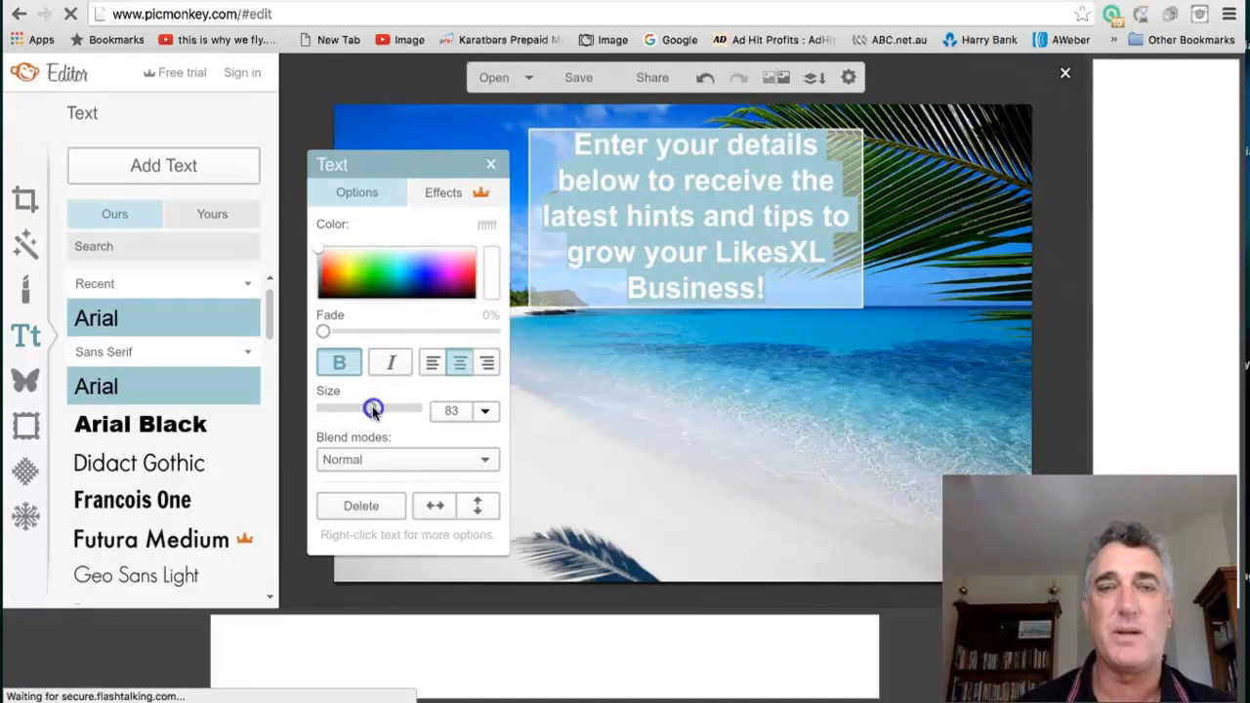
left_click(566, 478)
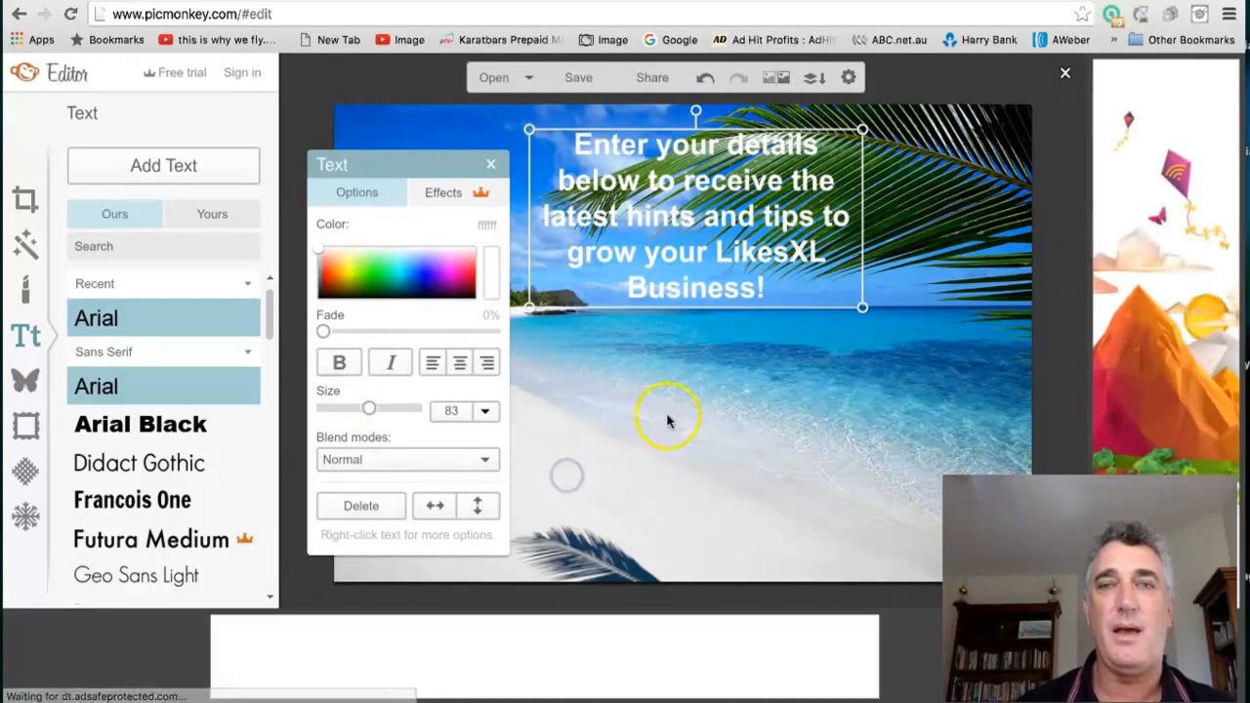
left_click(671, 420)
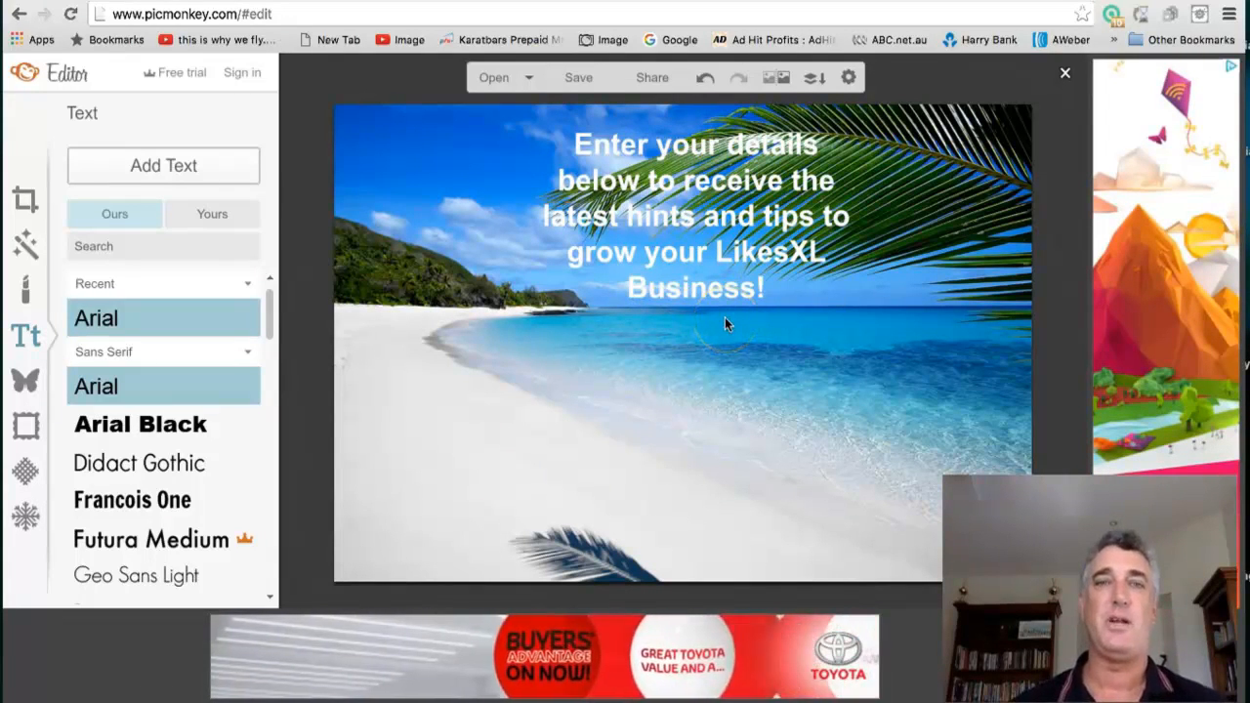
Start saving the edited photo to the computer as a .jpg at Sean quality
left_click(579, 82)
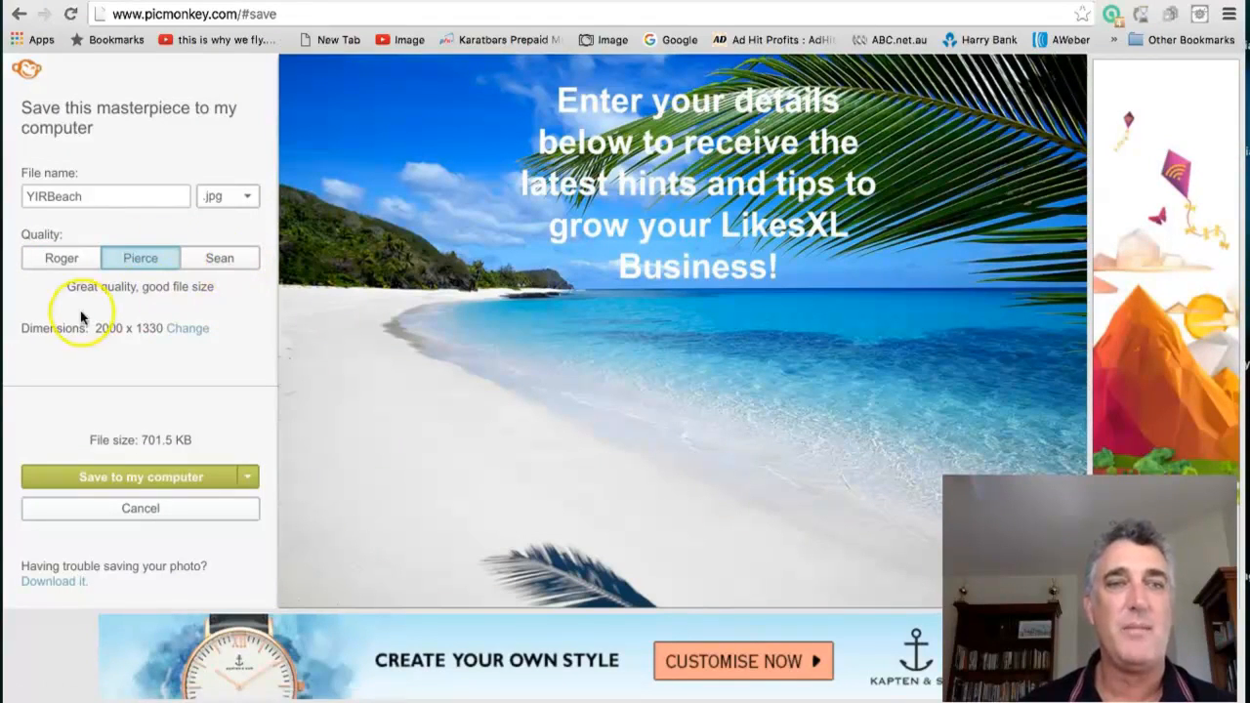
left_click(220, 259)
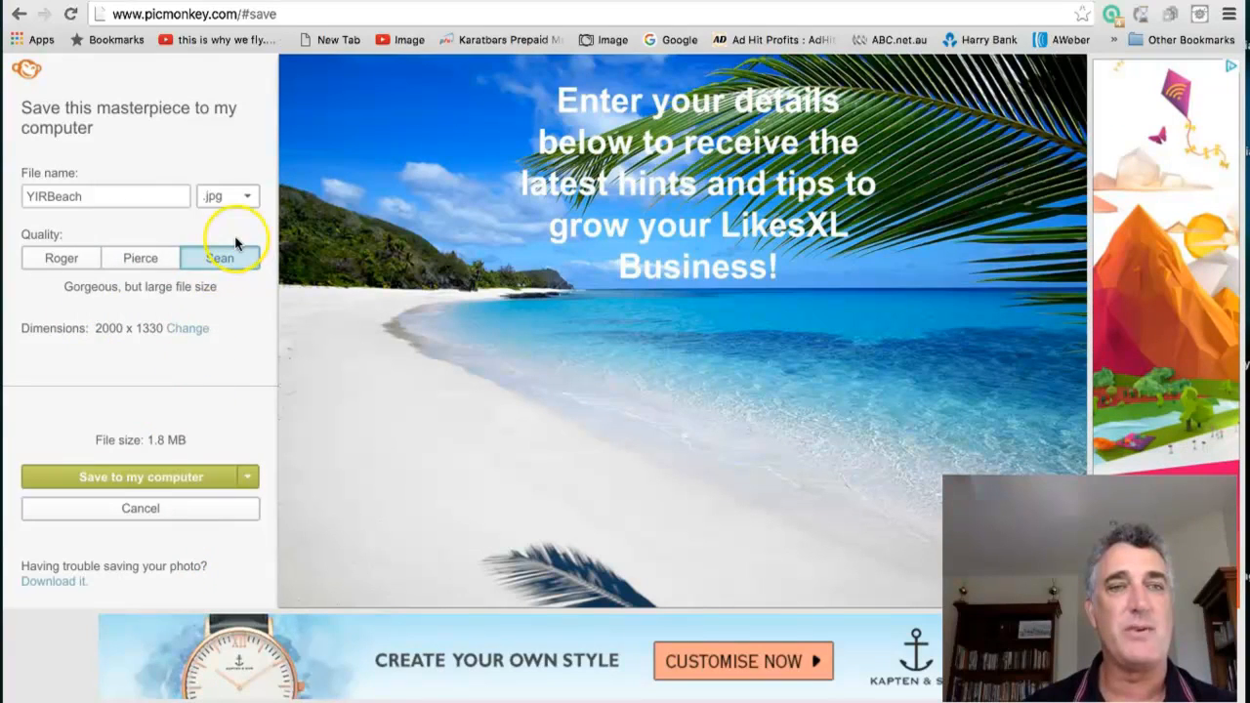
left_click(161, 478)
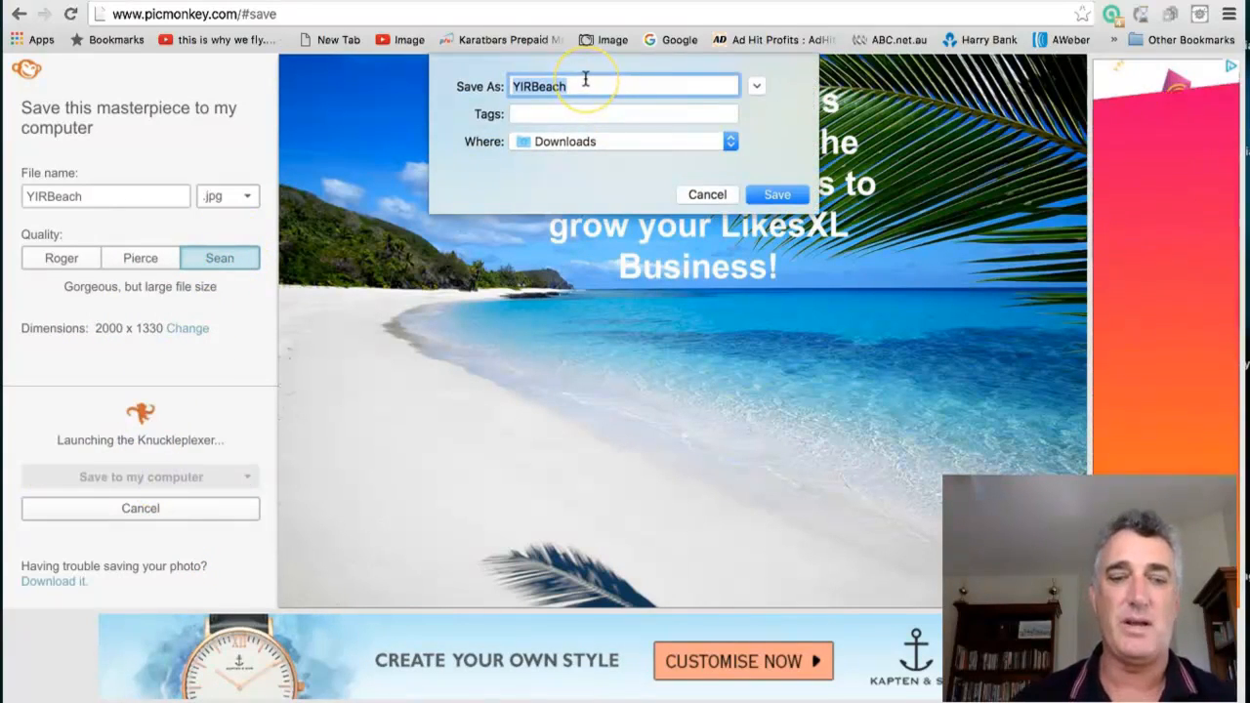
Name the image file LikesXL Training and save it in the Downloads folder
type("LikesXK")
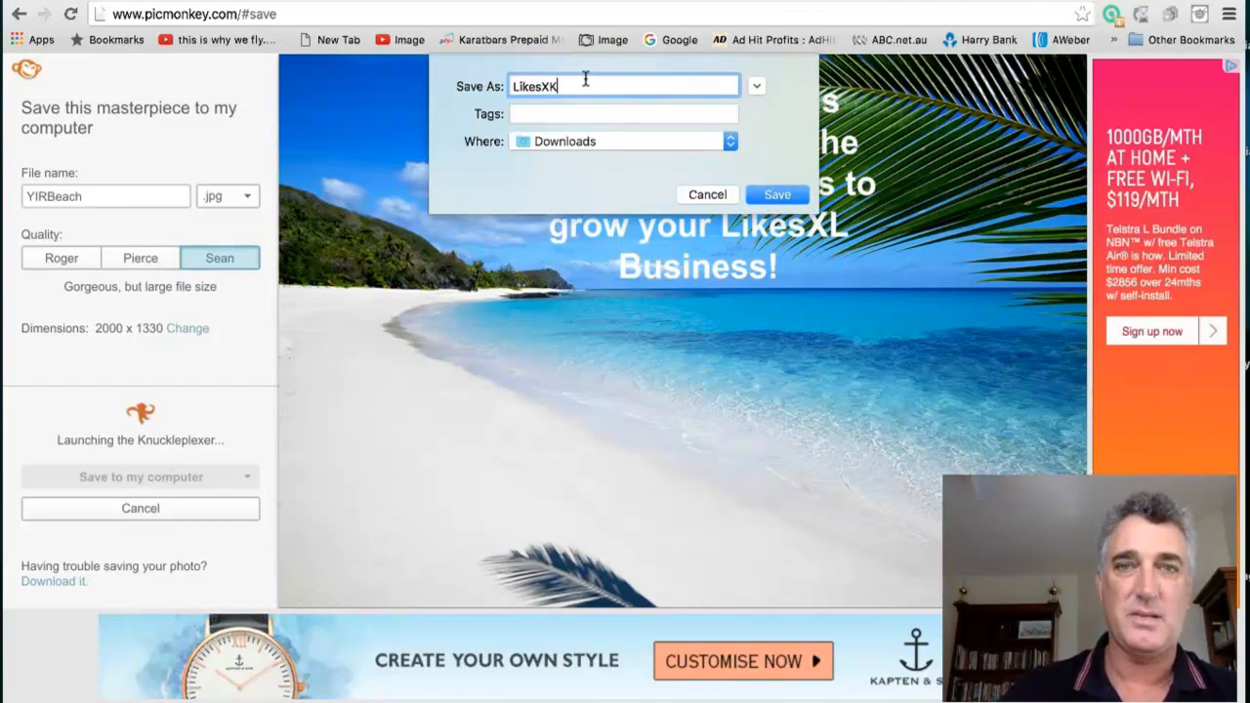
key("BackSpace")
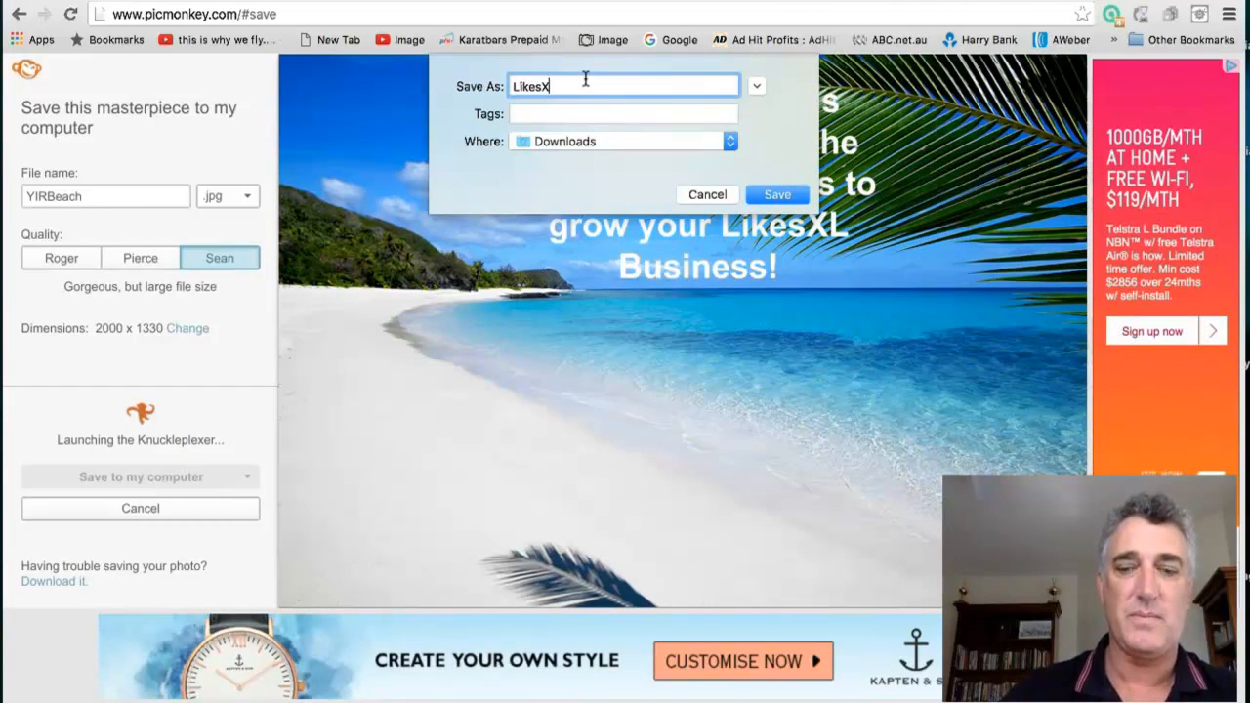
type("L")
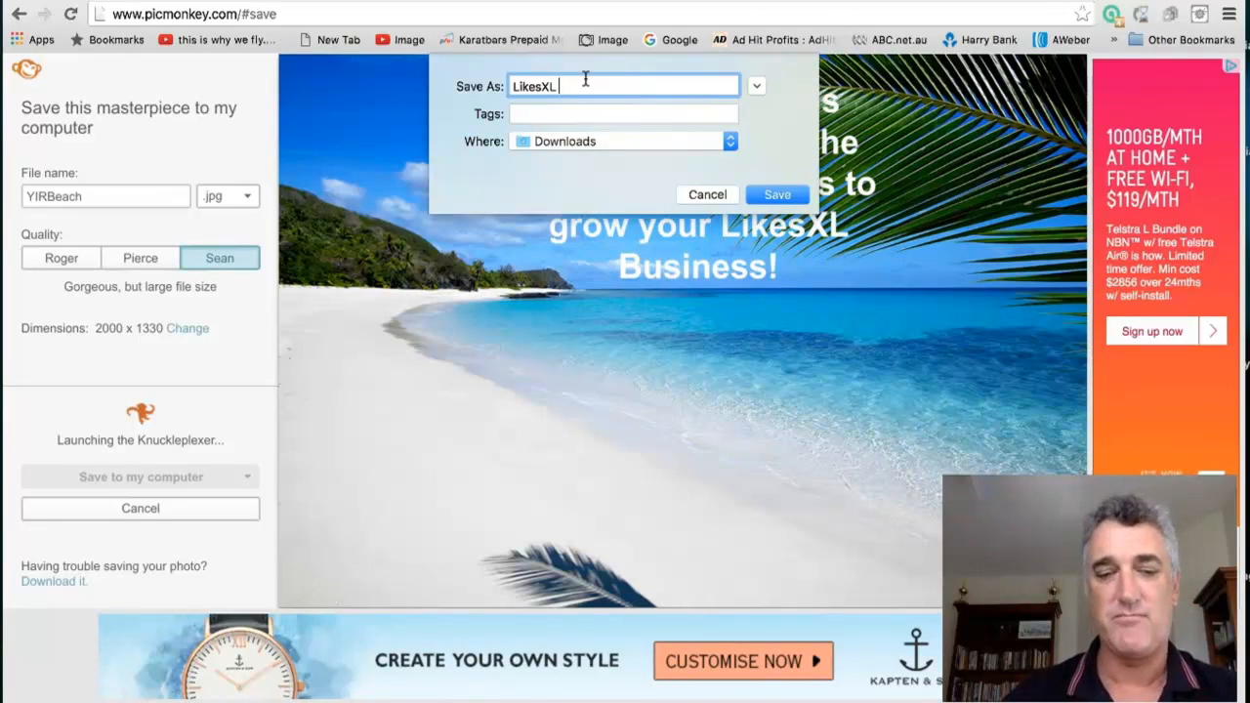
type(" tRAINING")
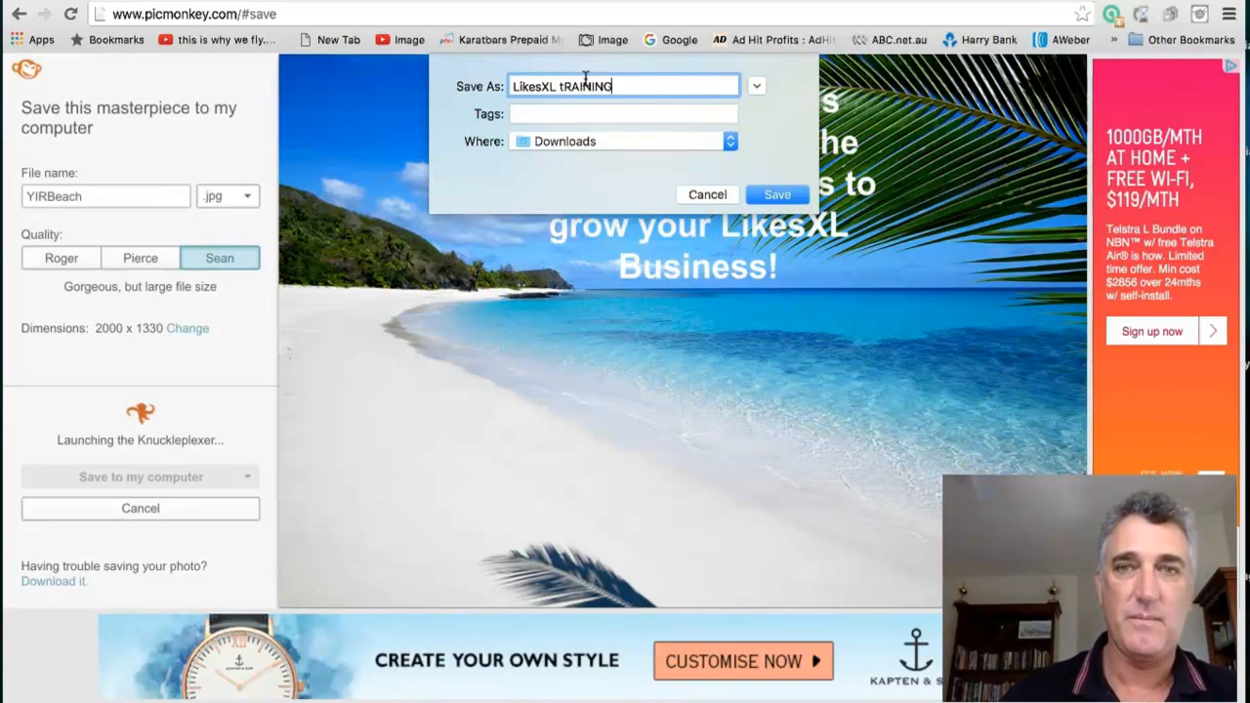
key("BackSpace")
key("BackSpace")
key("BackSpace")
key("BackSpace")
key("BackSpace")
key("BackSpace")
key("BackSpace")
key("BackSpace")
key("BackSpace")
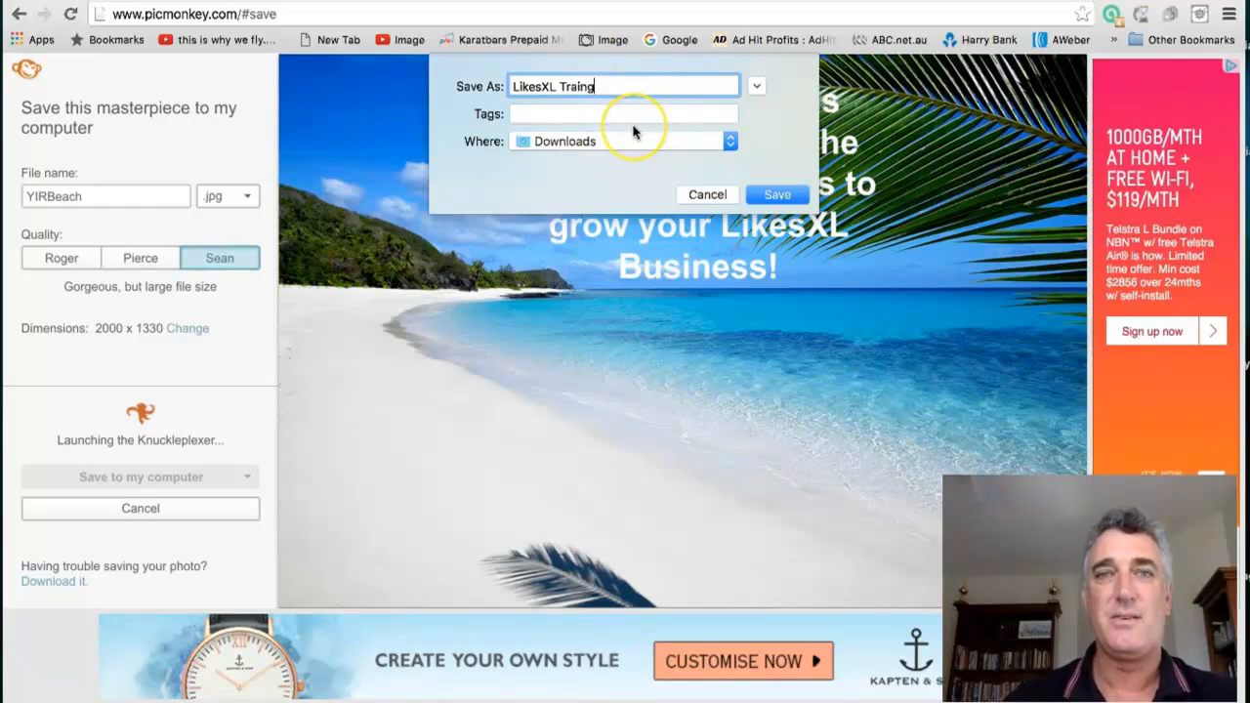
type("ing")
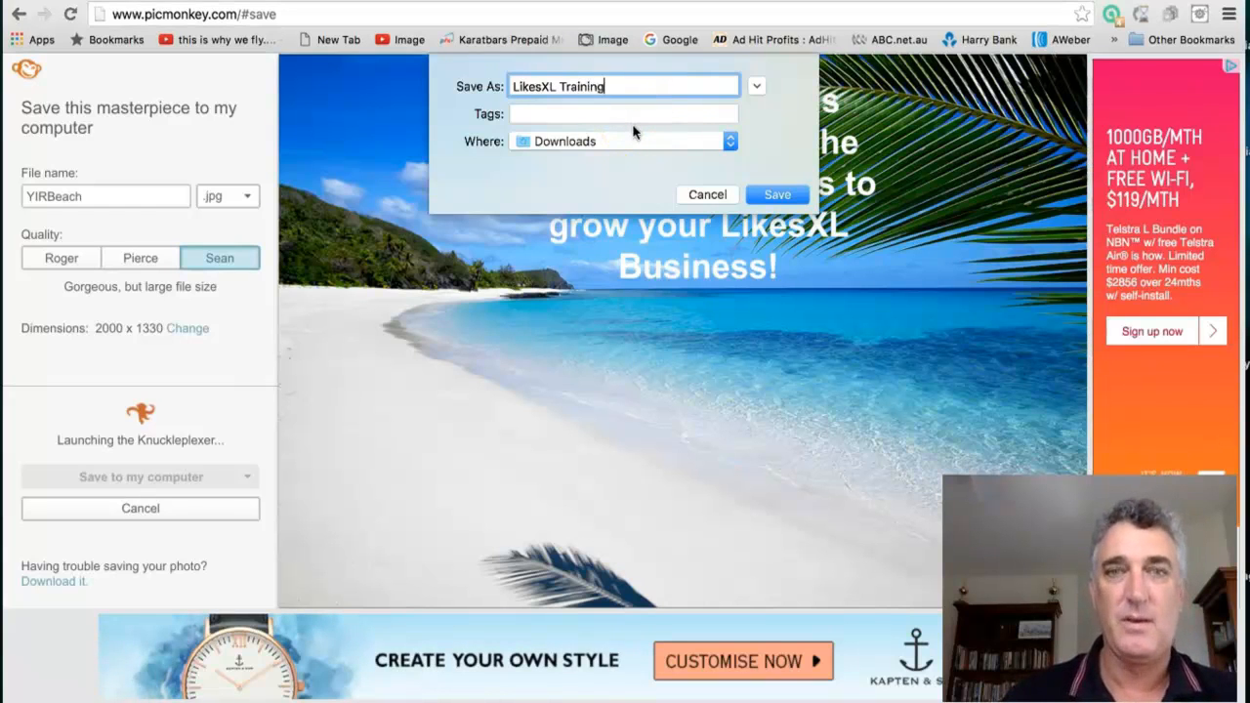
left_click(776, 196)
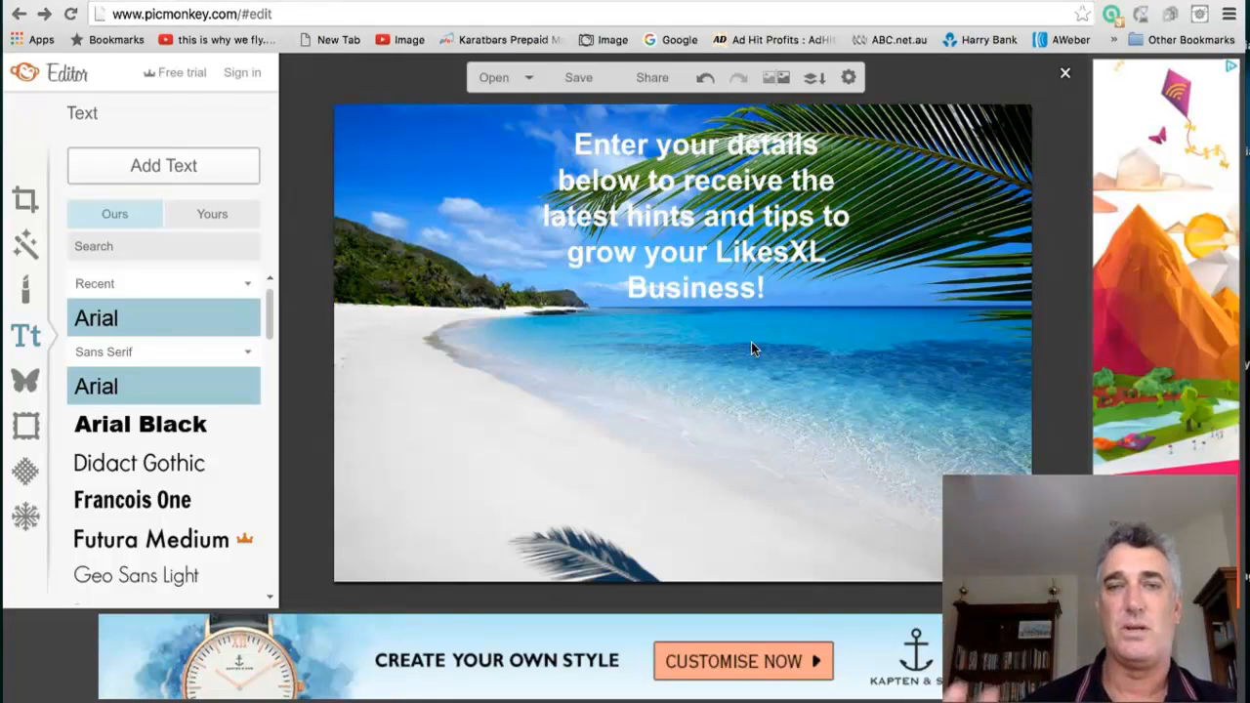
Switch to the AWeber form editor, add an image element to the sign up form and open the image gallery
left_click(527, 1)
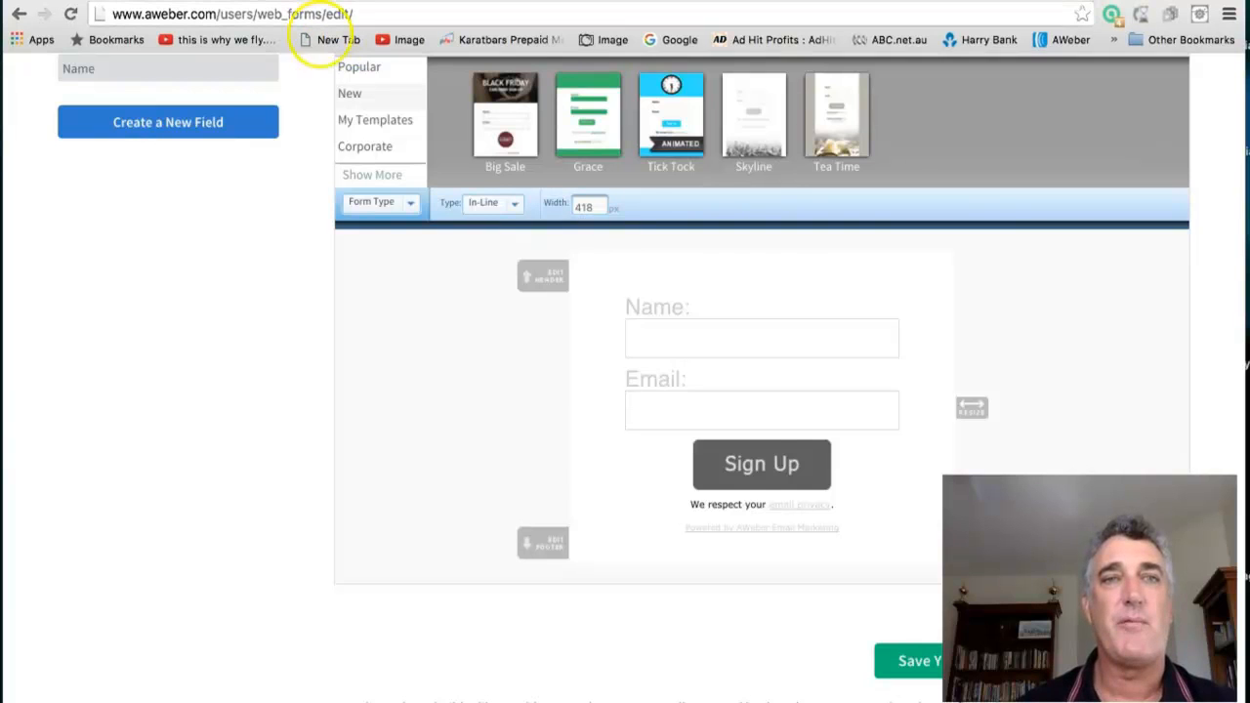
scroll(259, 254, "up", 2)
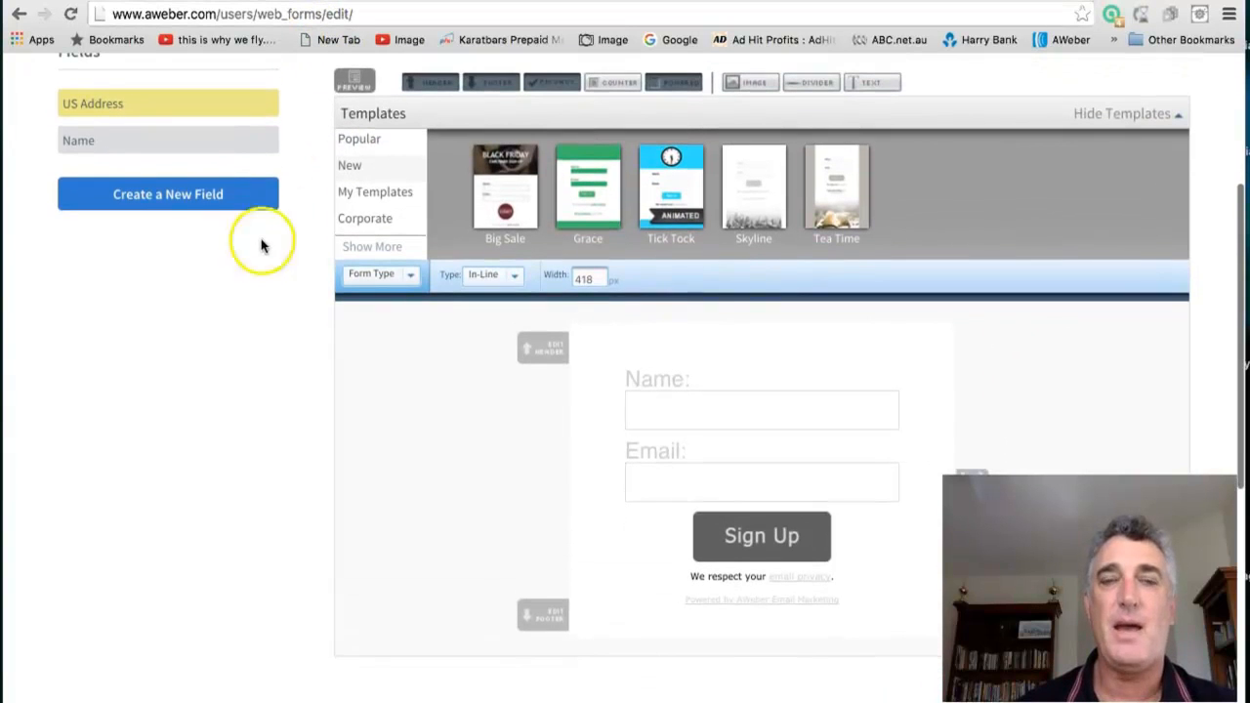
mouse_move(765, 334)
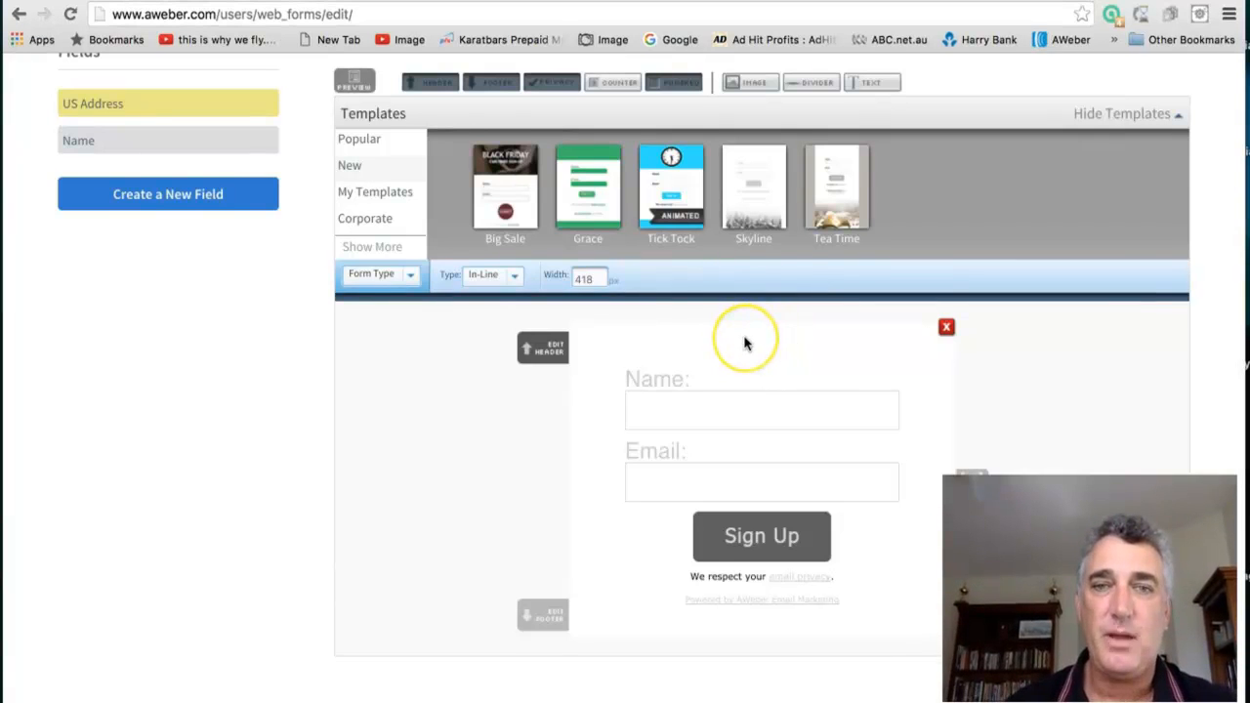
scroll(747, 341, "up", 1)
scroll(744, 342, "down", 1)
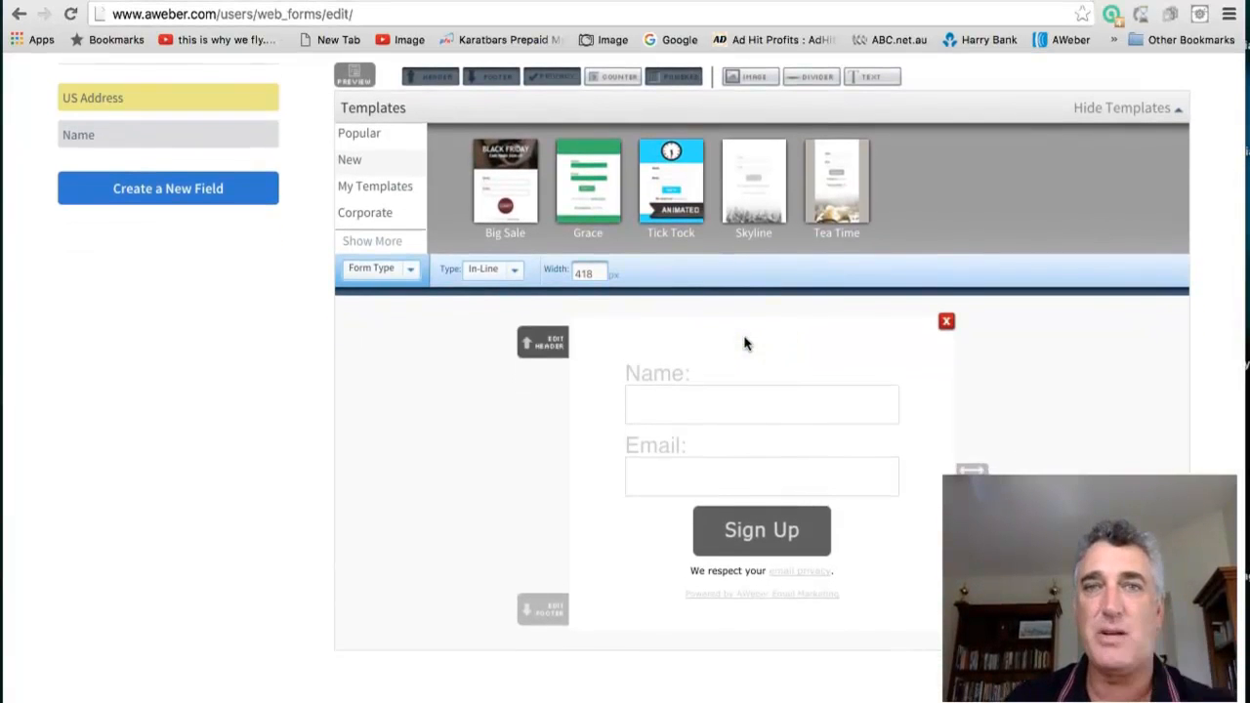
left_click(751, 82)
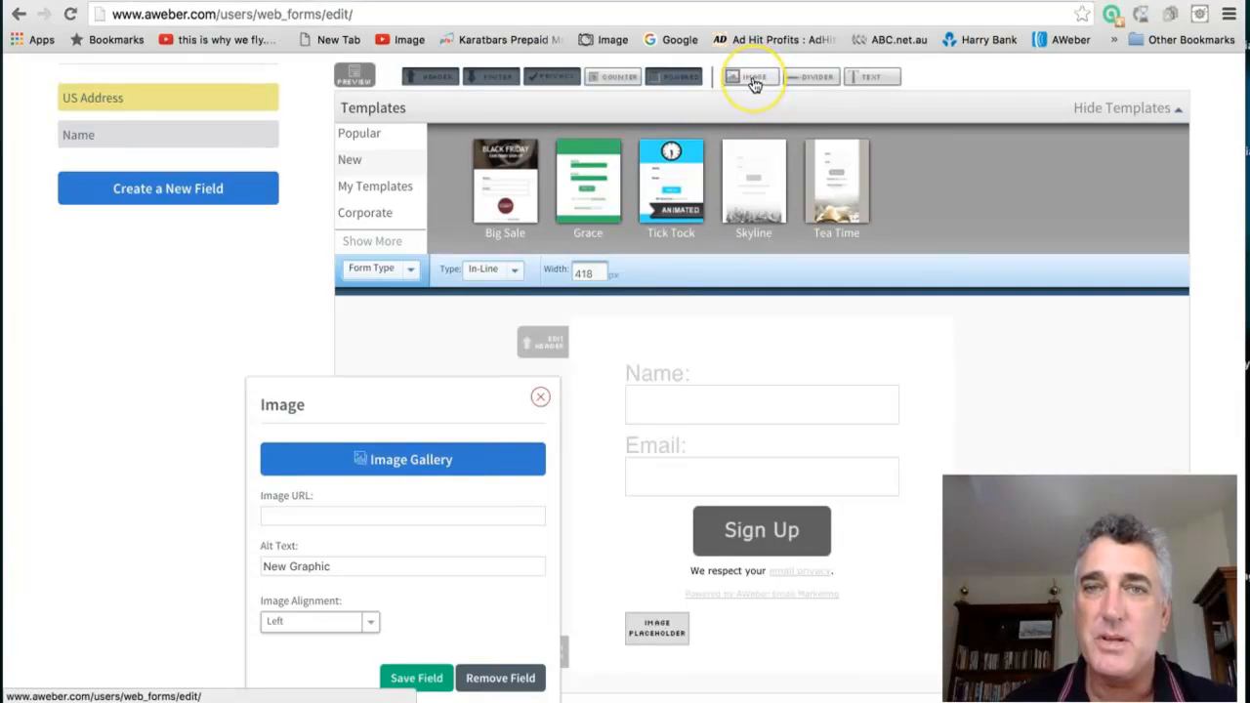
left_click(427, 467)
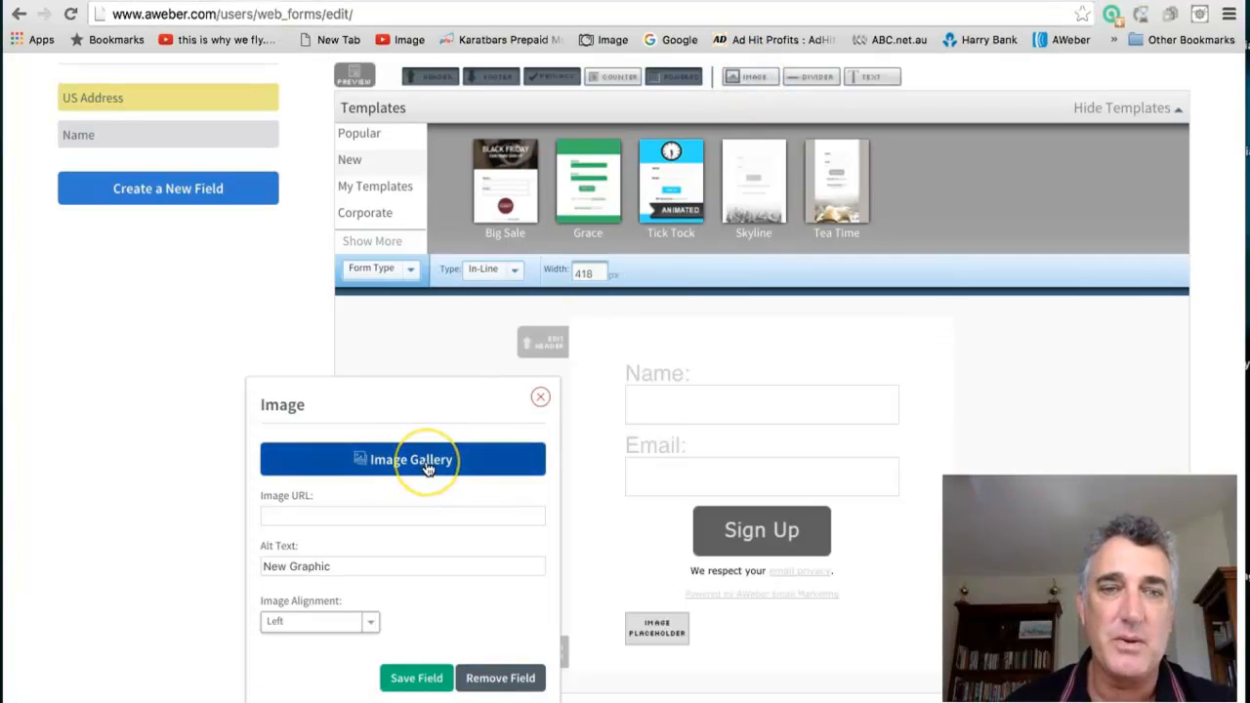
left_click(426, 467)
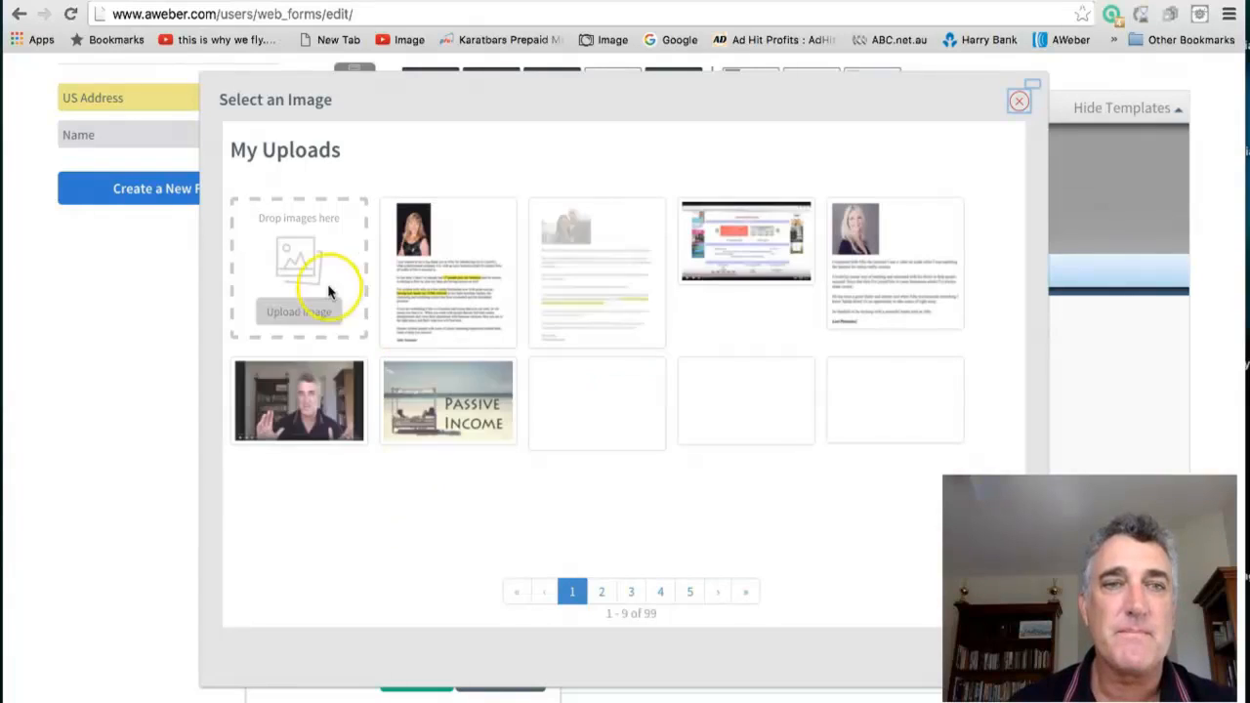
Upload LikesXL Training.jpg from the Downloads folder to the image gallery, and close the gallery
left_click(294, 259)
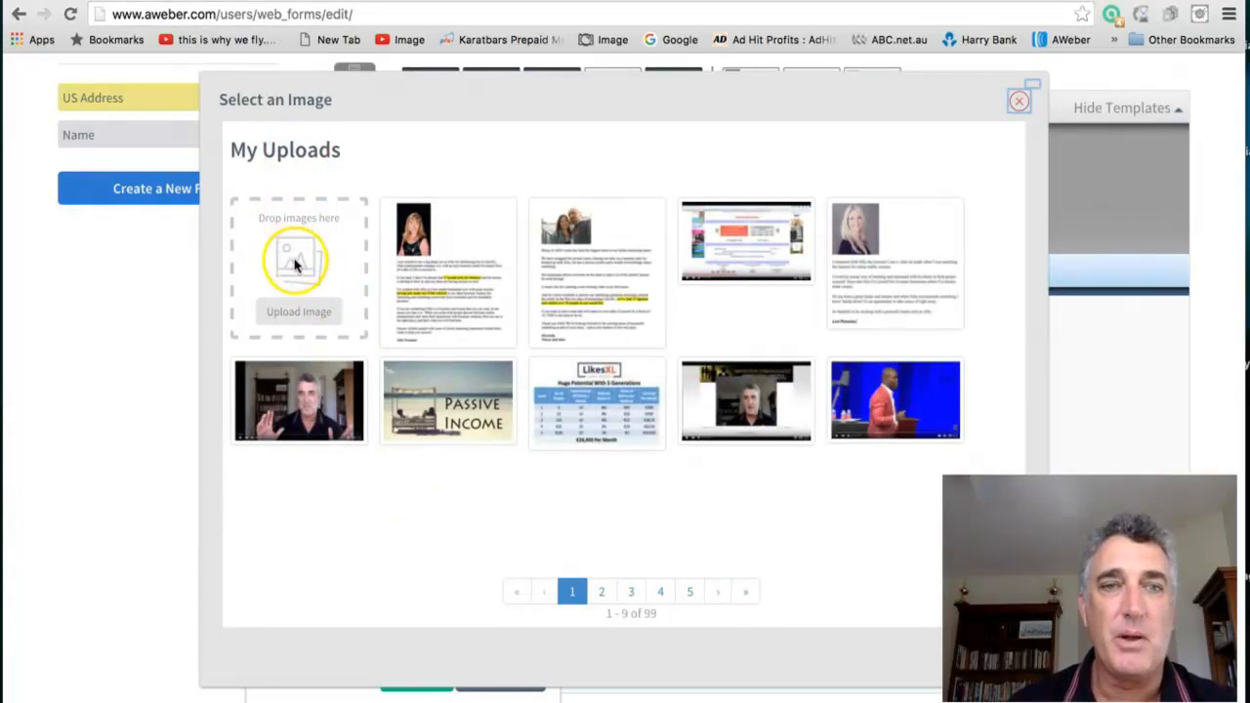
left_click(299, 311)
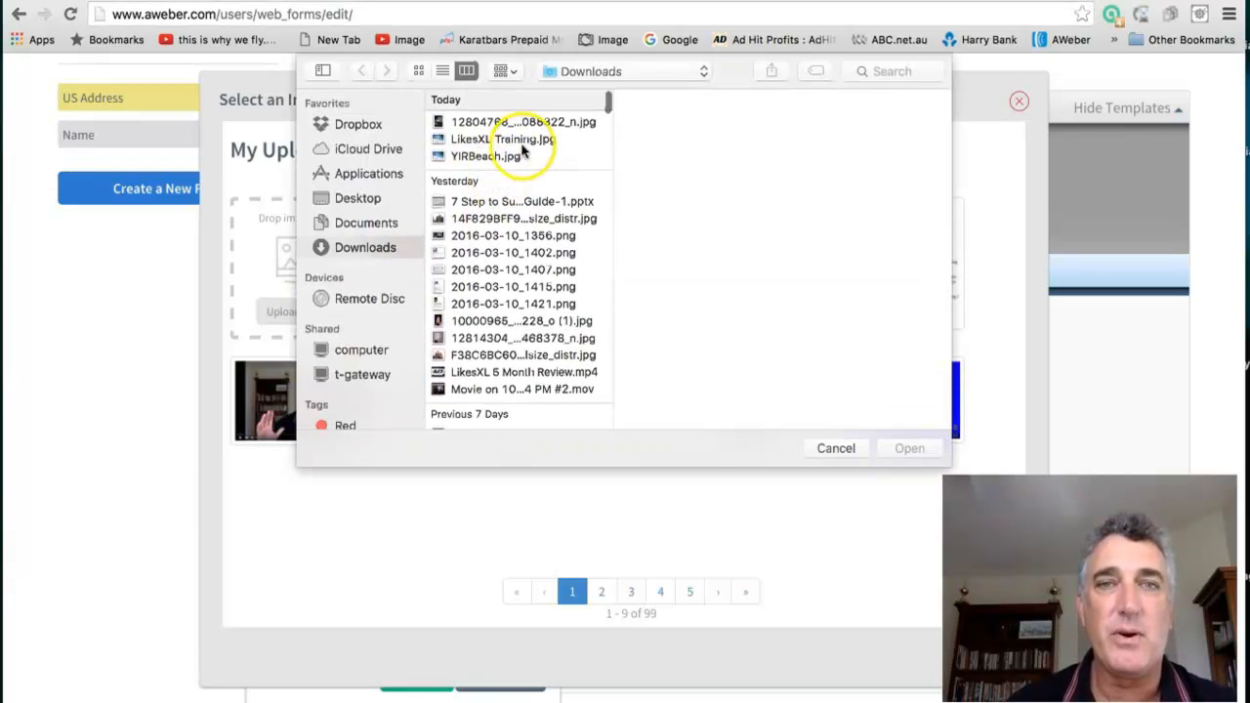
left_click(498, 141)
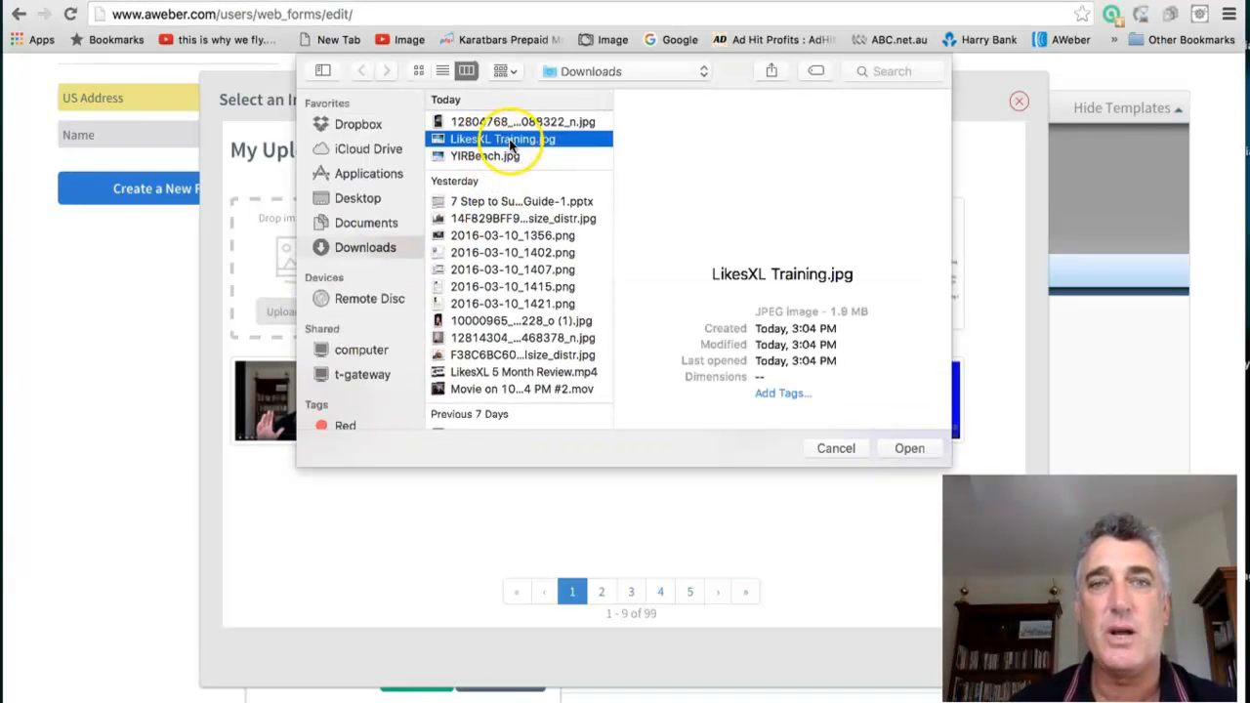
left_click(908, 448)
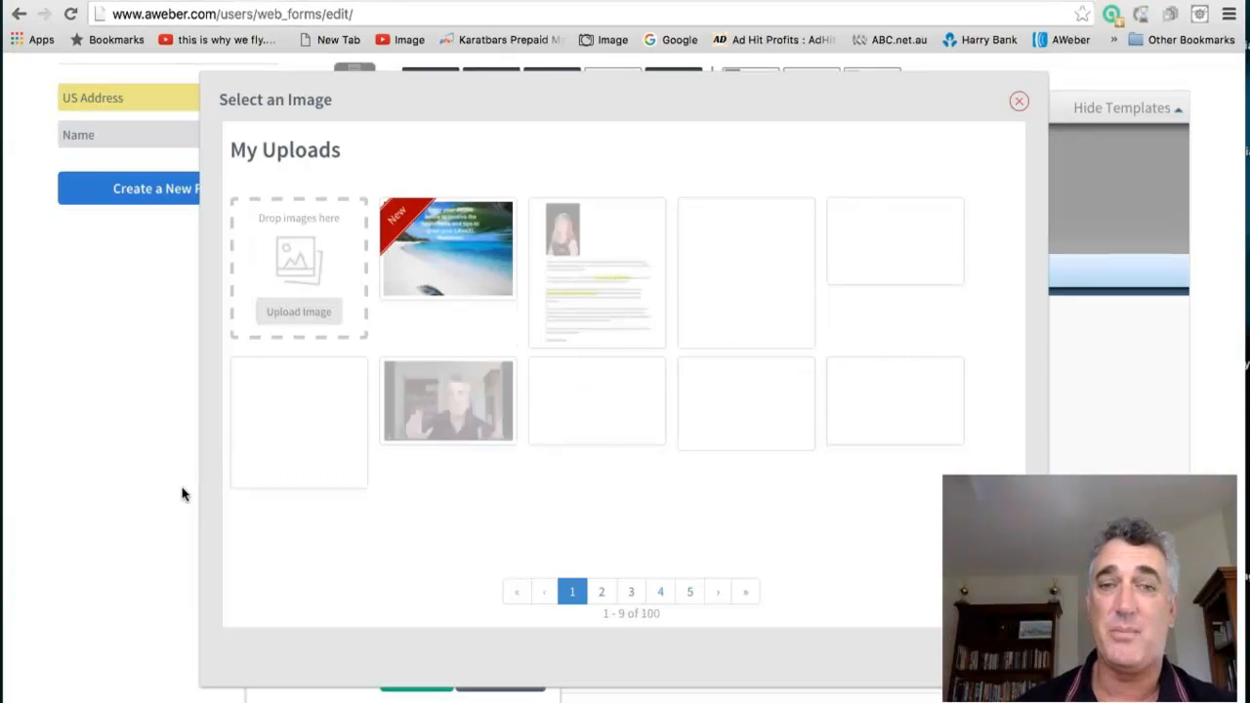
left_click_drag(915, 103, 485, 376)
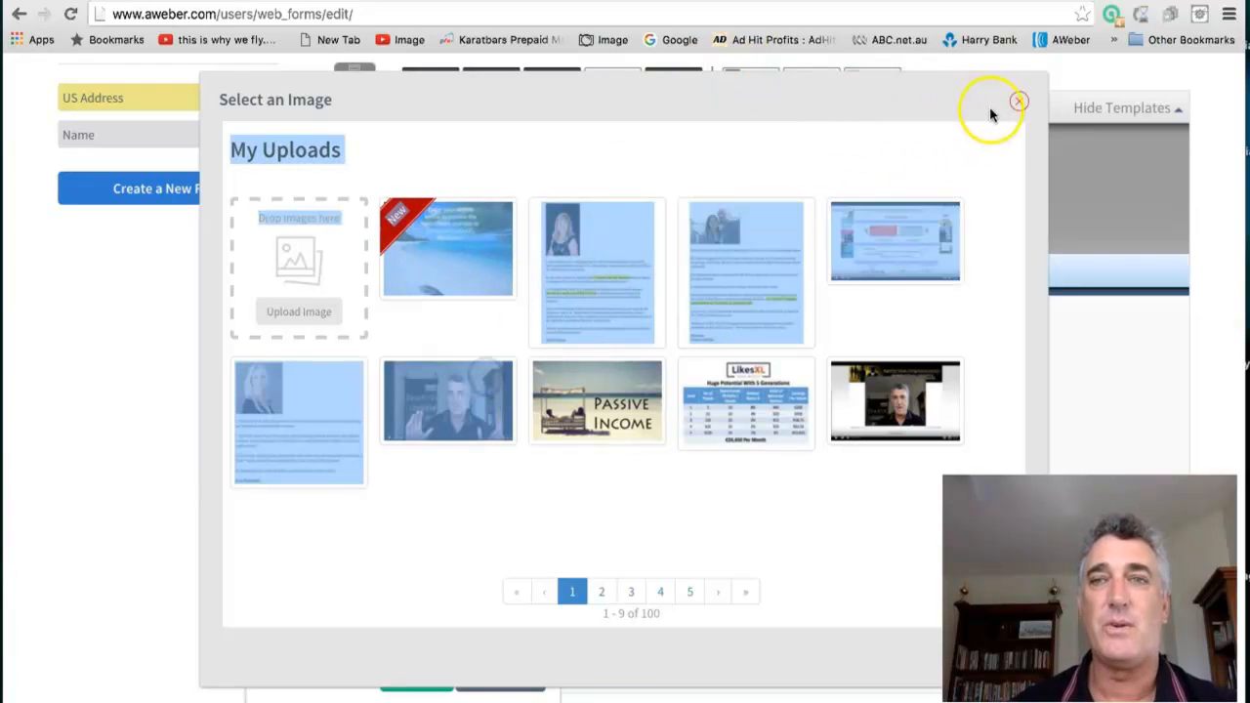
left_click(1018, 104)
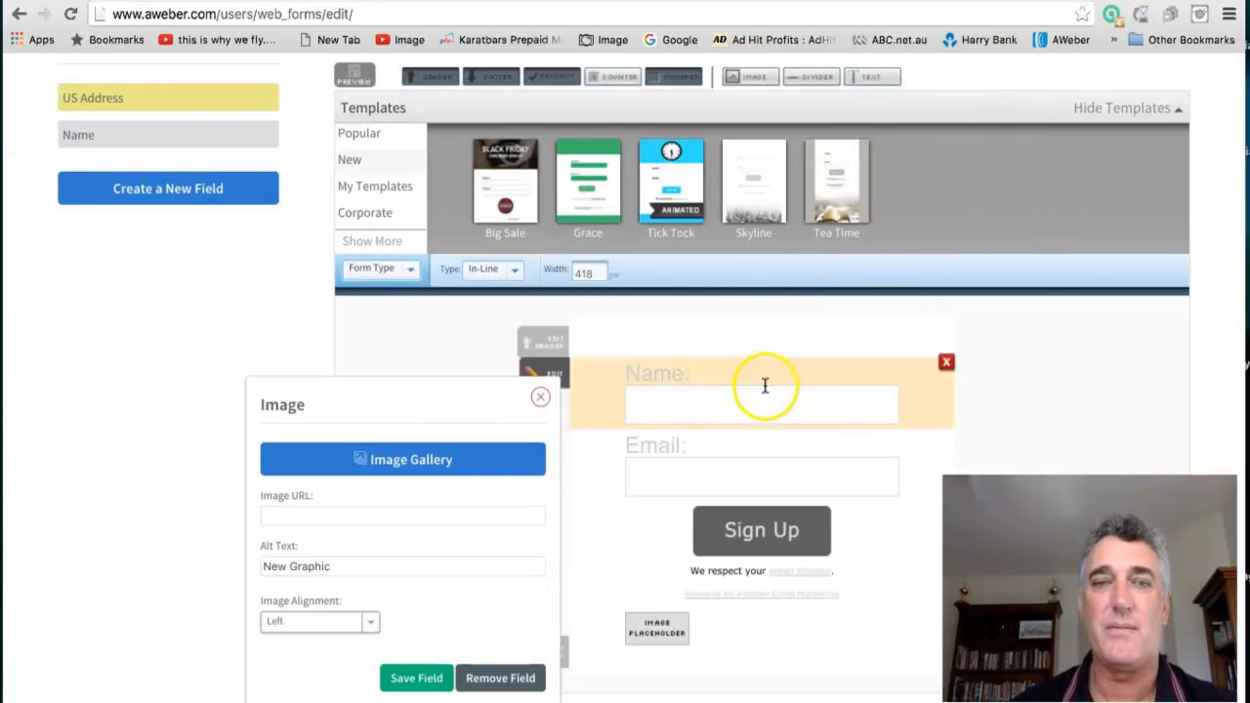
Reopen the image gallery and choose the newly uploaded beach picture for the form's image element
scroll(742, 527, "down", 3)
scroll(742, 527, "up", 3)
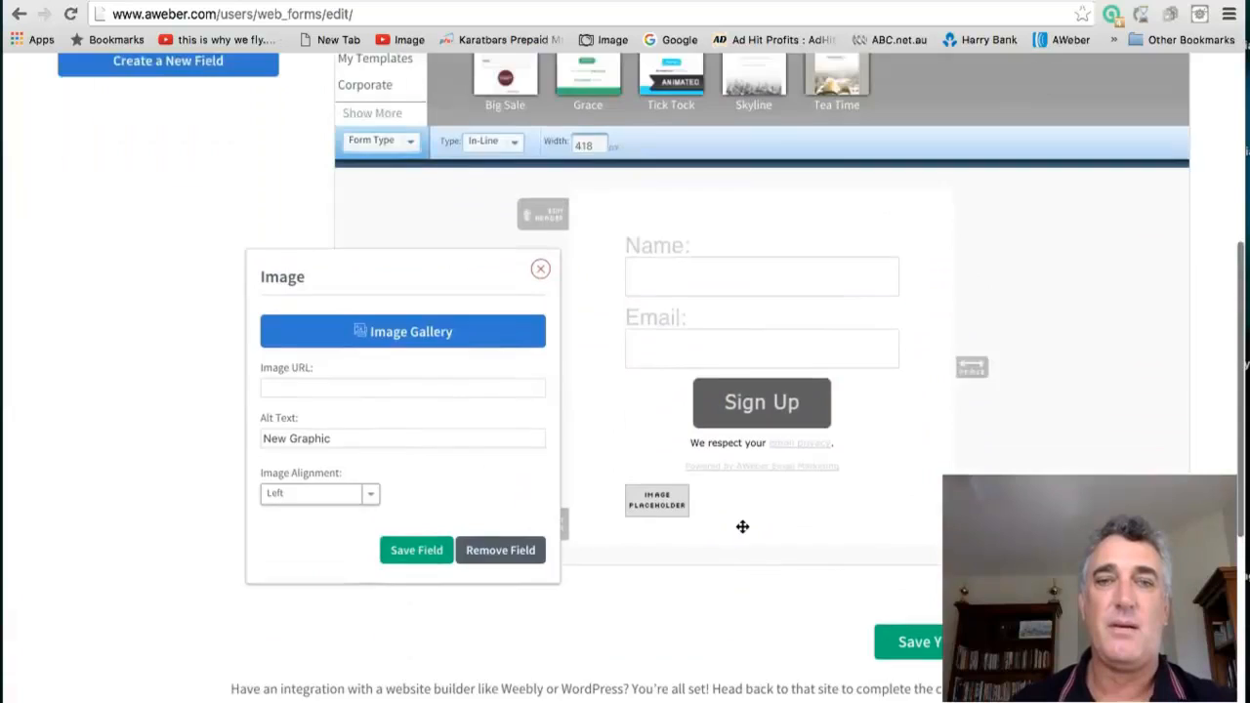
scroll(741, 527, "down", 3)
scroll(684, 469, "up", 1)
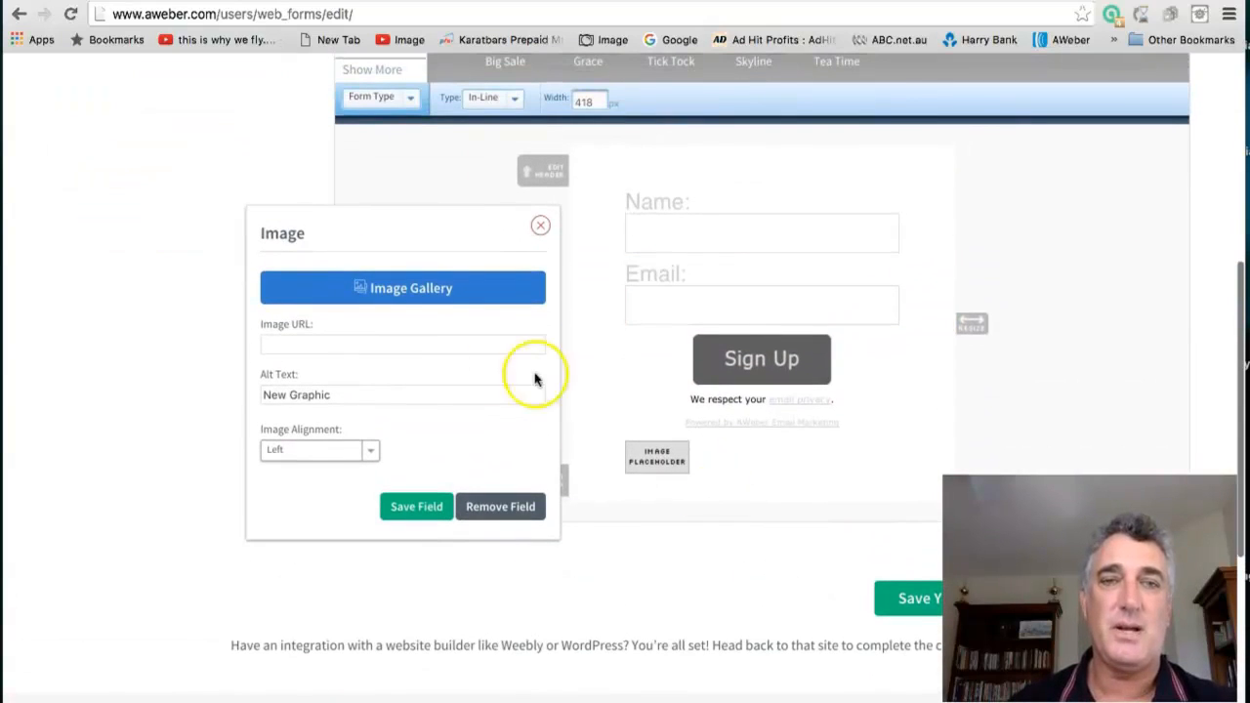
left_click_drag(422, 227, 395, 191)
left_click(363, 270)
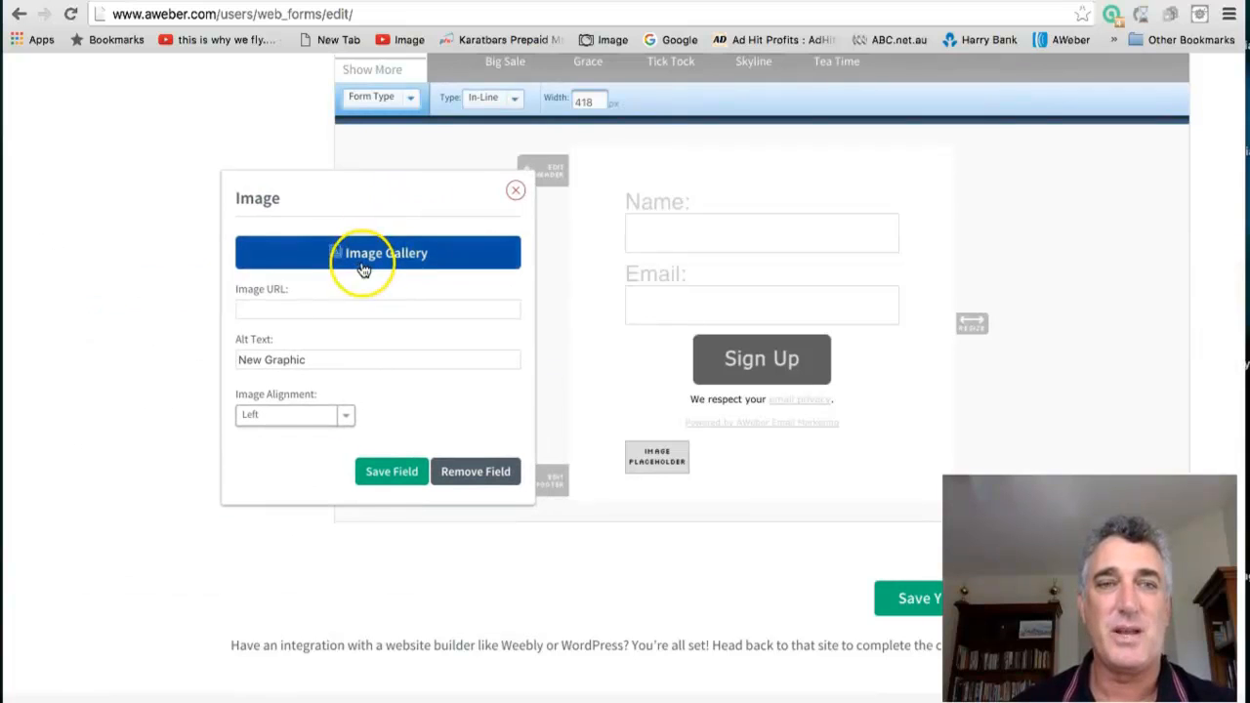
left_click(293, 314)
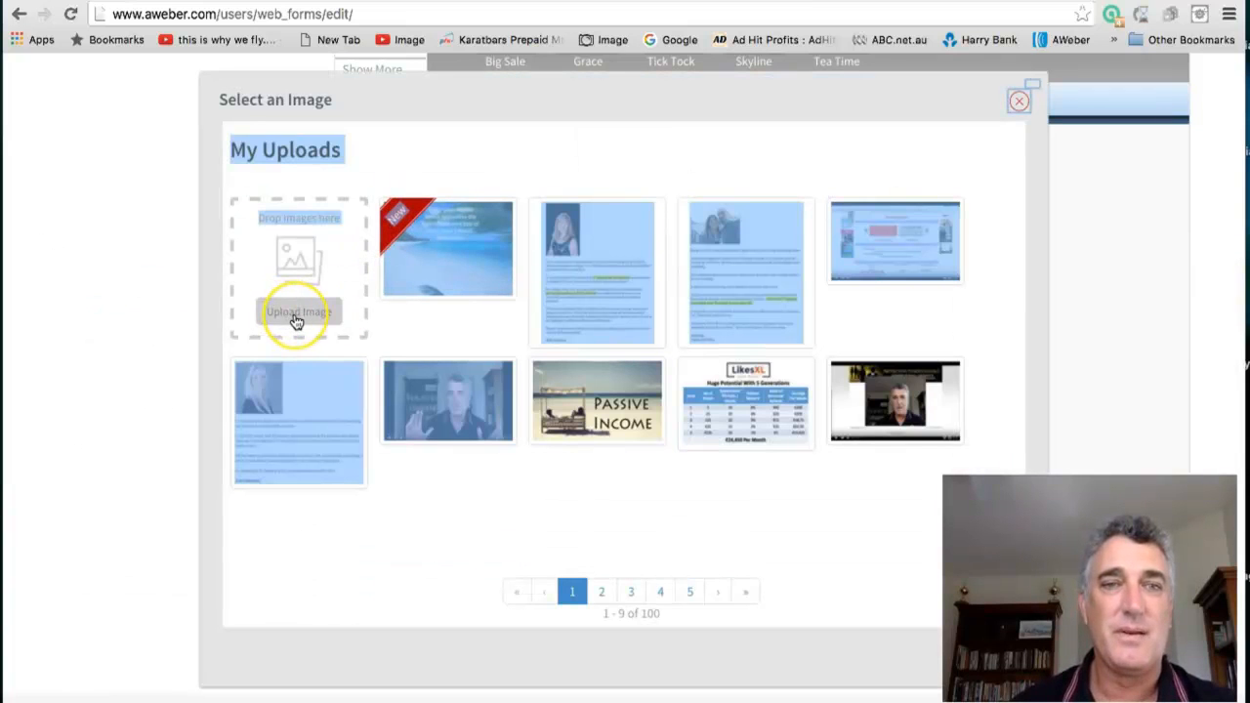
left_click(139, 315)
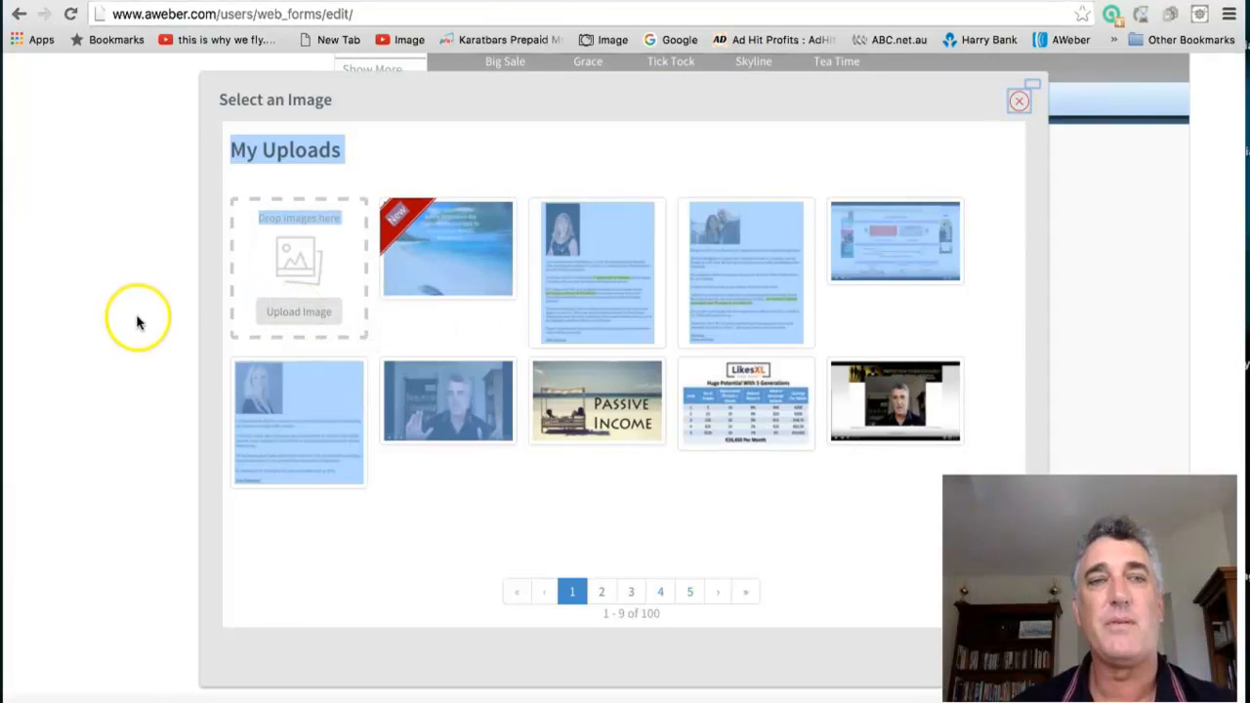
left_click(299, 321)
mouse_move(418, 293)
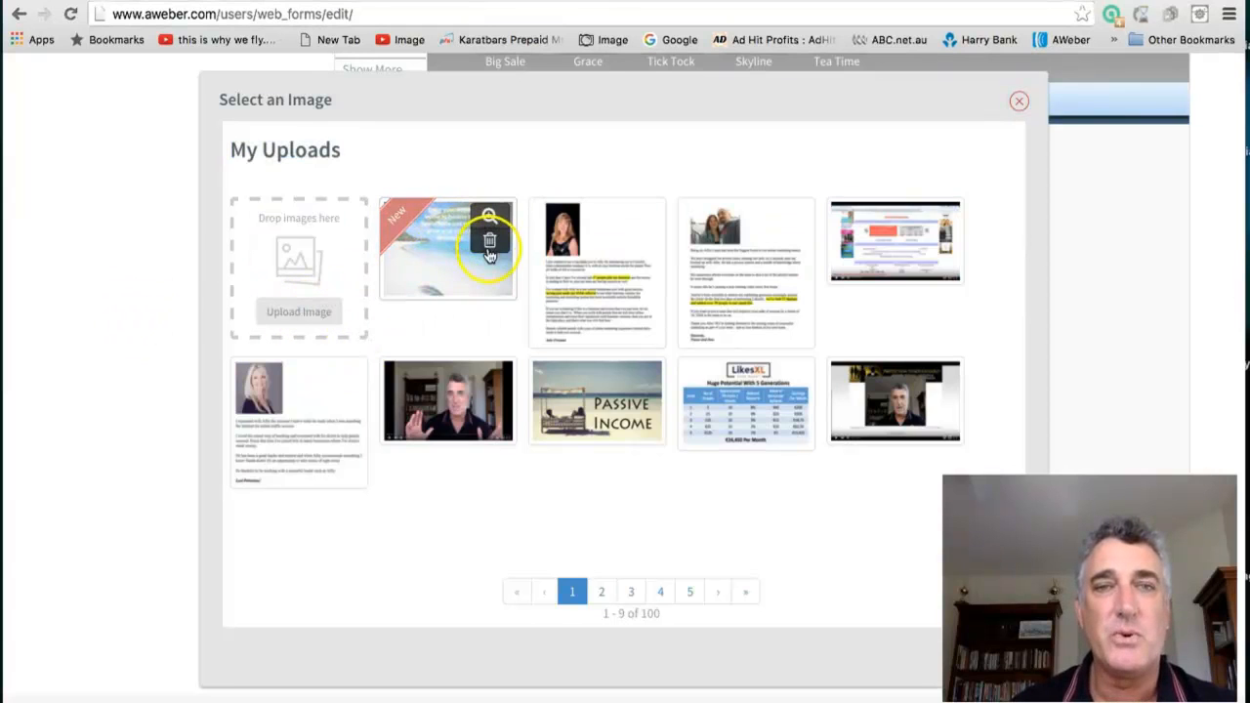
left_click(396, 246)
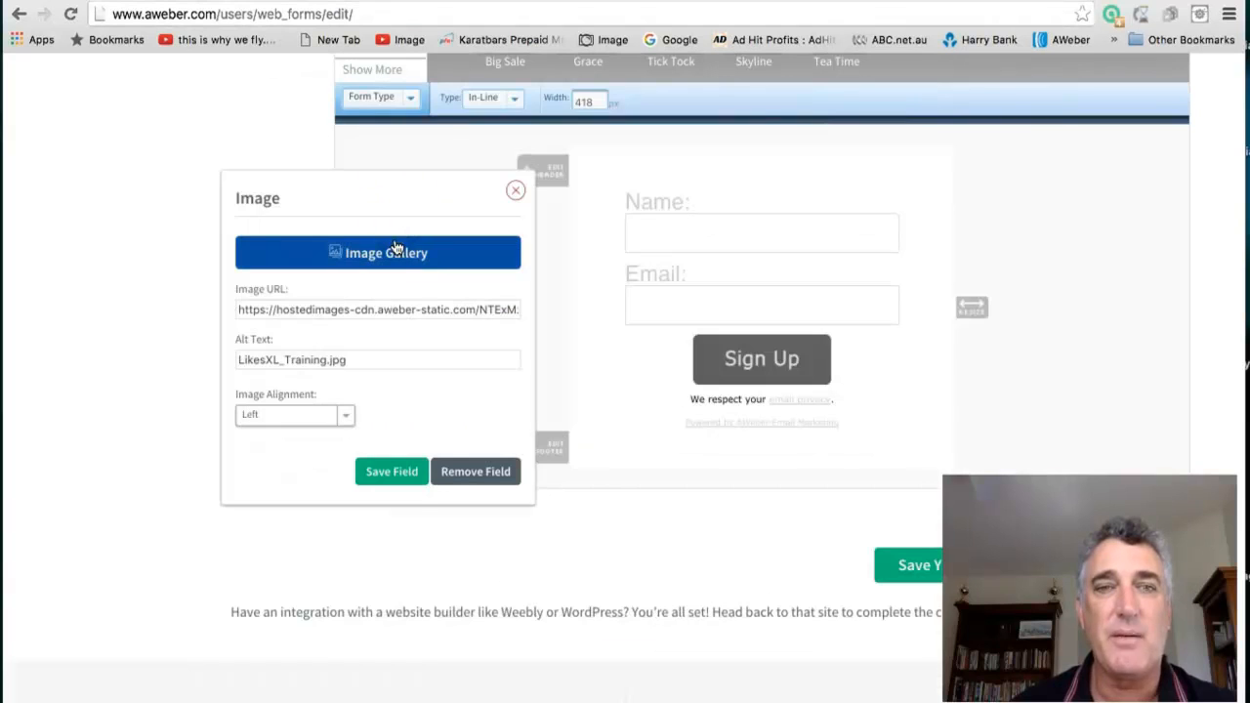
Save the image field, close its settings and move the beach picture above the Name field
left_click(392, 473)
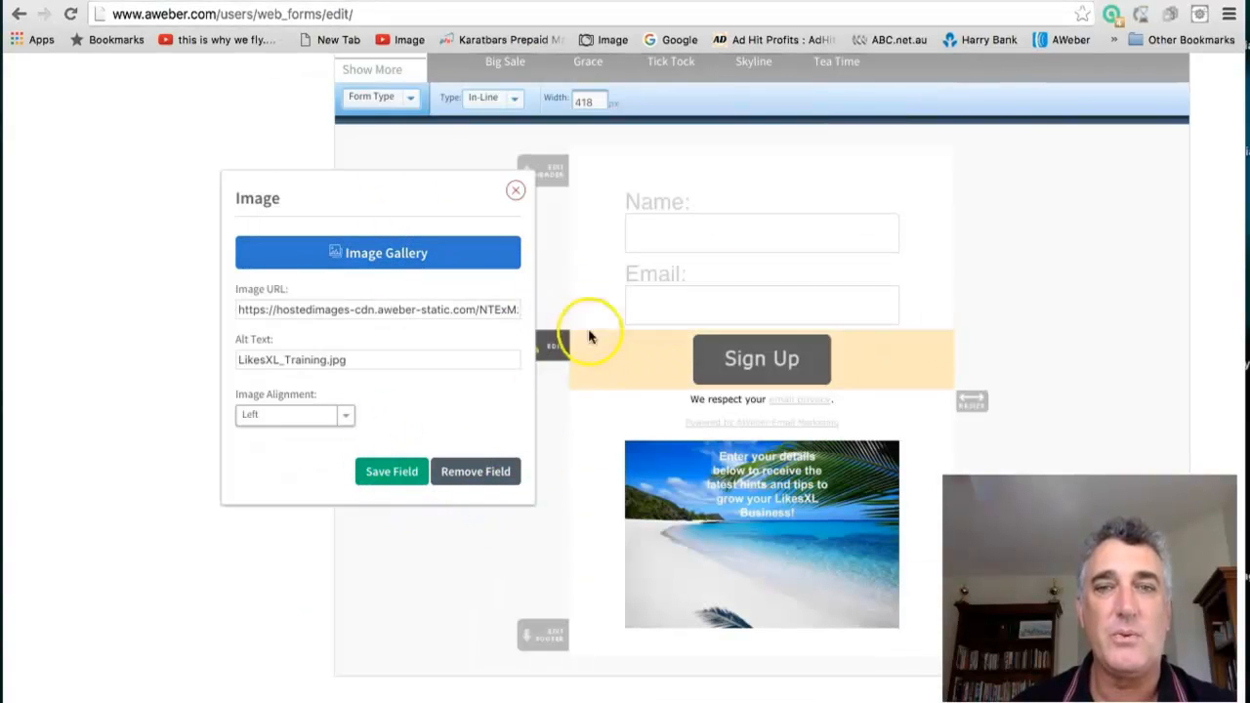
left_click(516, 189)
scroll(786, 429, "down", 3)
scroll(781, 444, "down", 2)
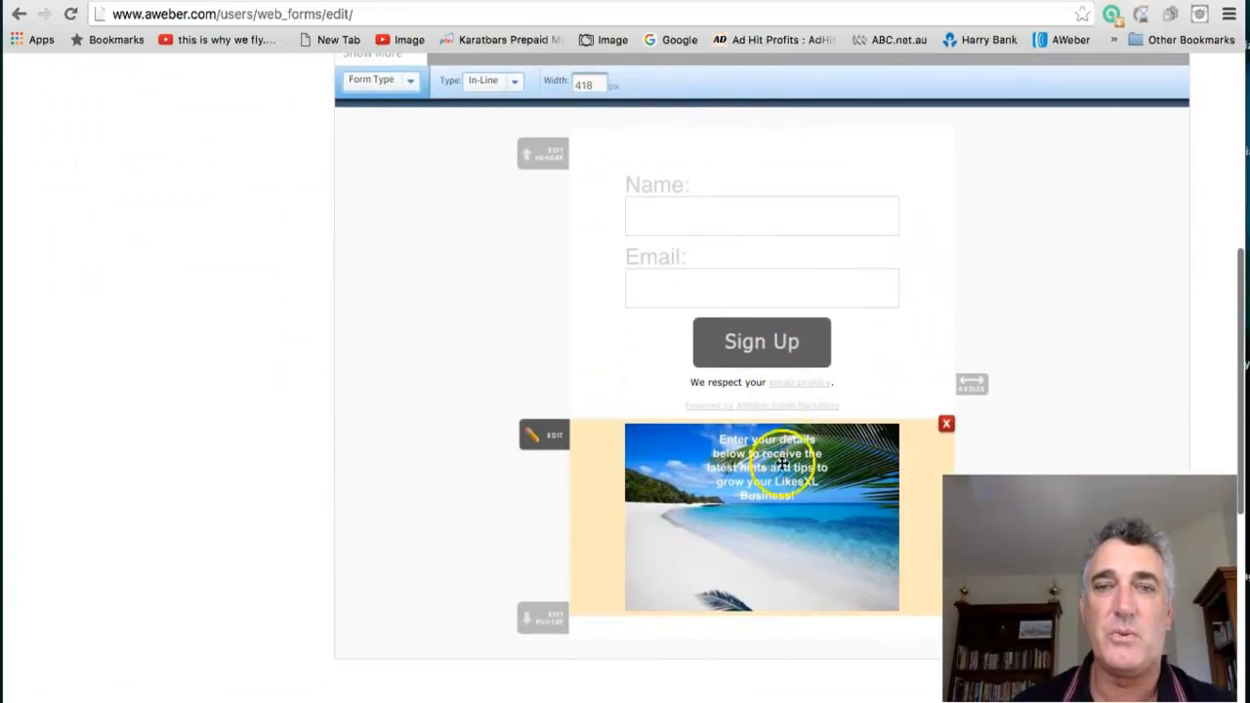
left_click_drag(768, 511, 729, 243)
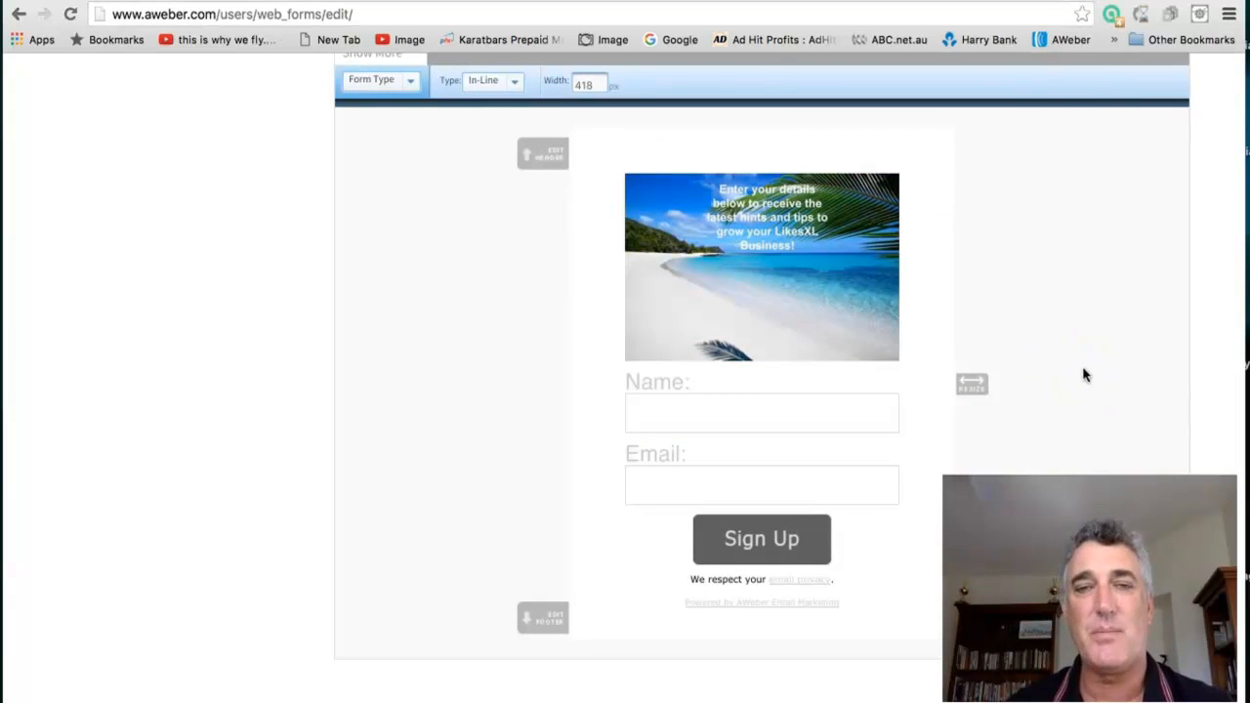
Try to resize the form's Name field and beach picture, and save the image field without changing its settings
left_click(932, 388)
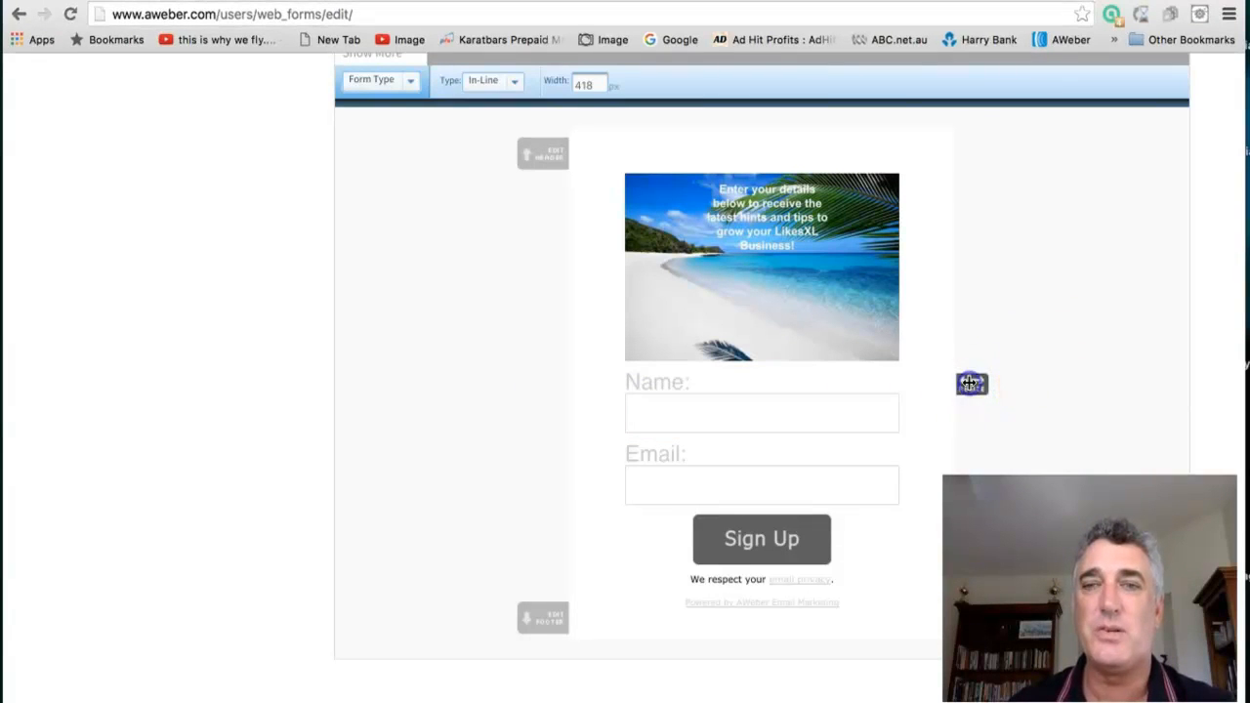
left_click(906, 422)
left_click_drag(896, 411, 975, 408)
left_click(872, 249)
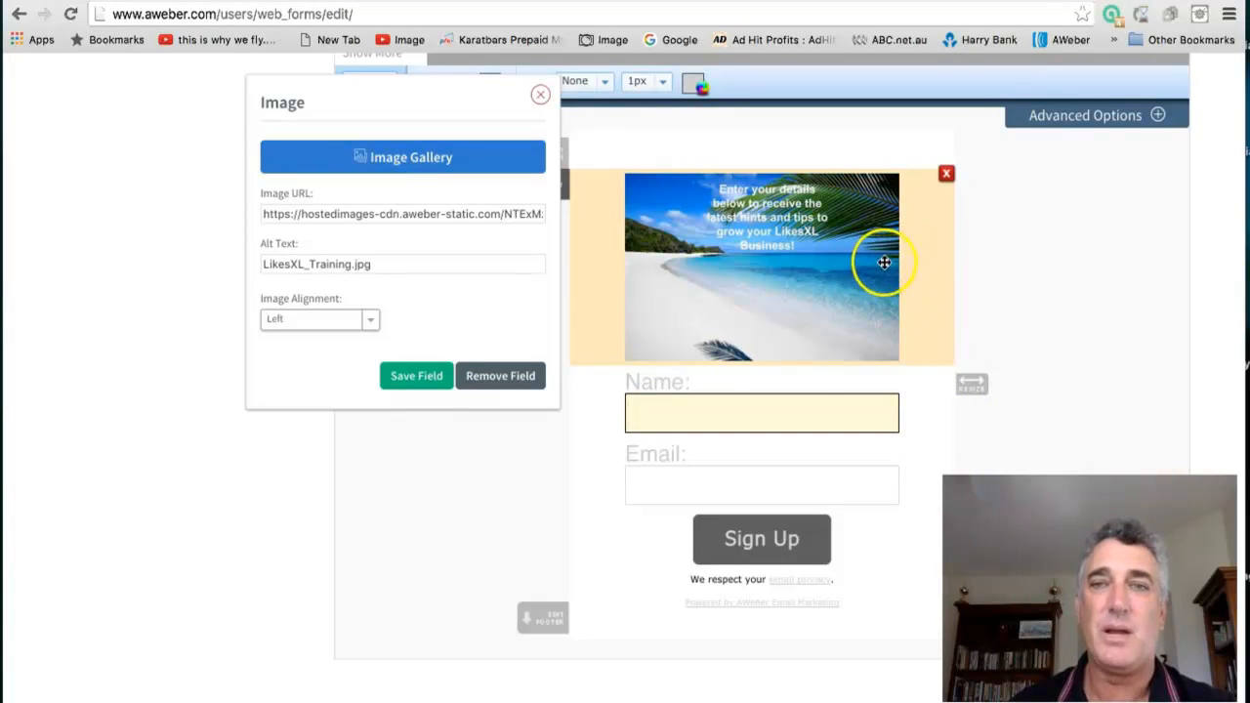
left_click(1063, 329)
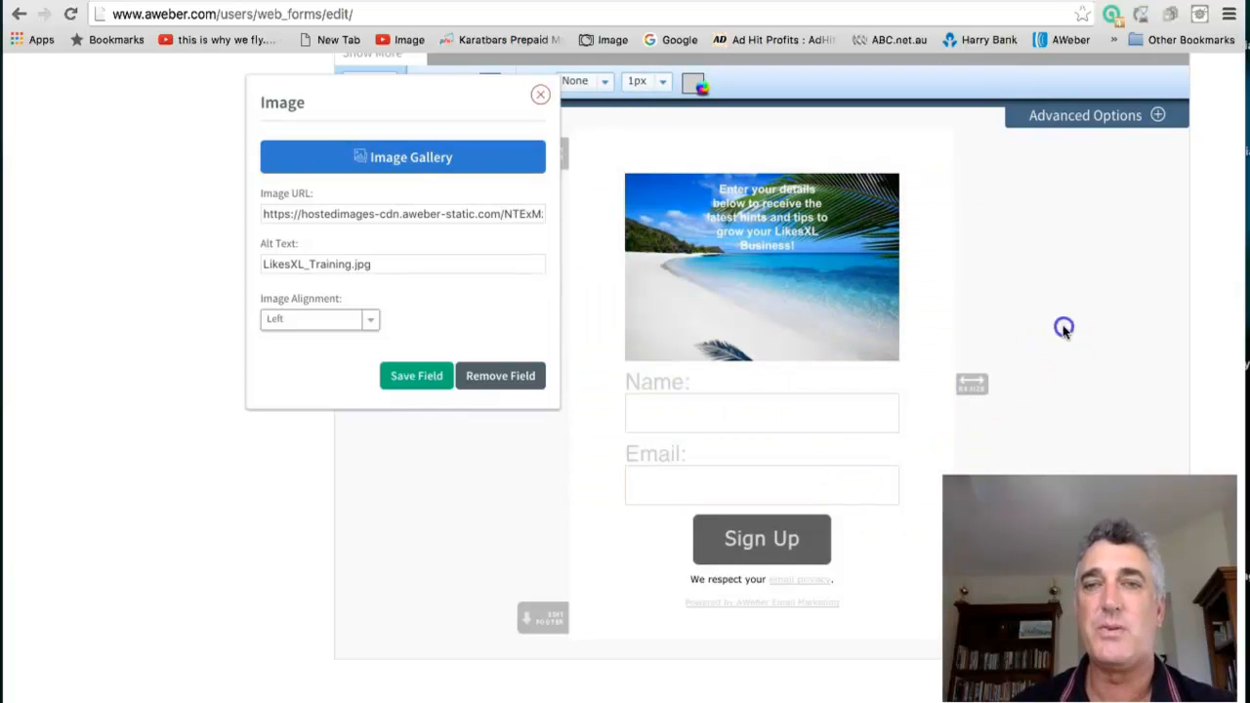
left_click(422, 388)
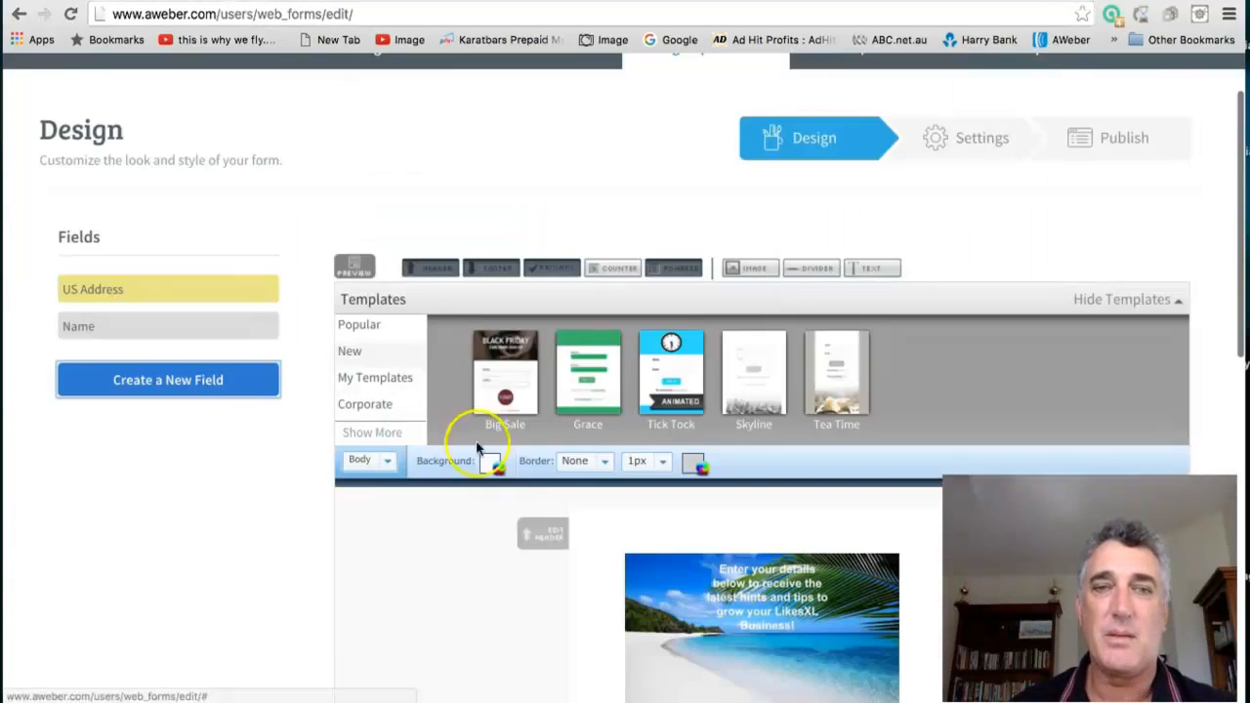
Remove the email privacy line and the Powered by AWeber line below the Sign Up button
scroll(517, 516, "down", 5)
scroll(516, 522, "down", 2)
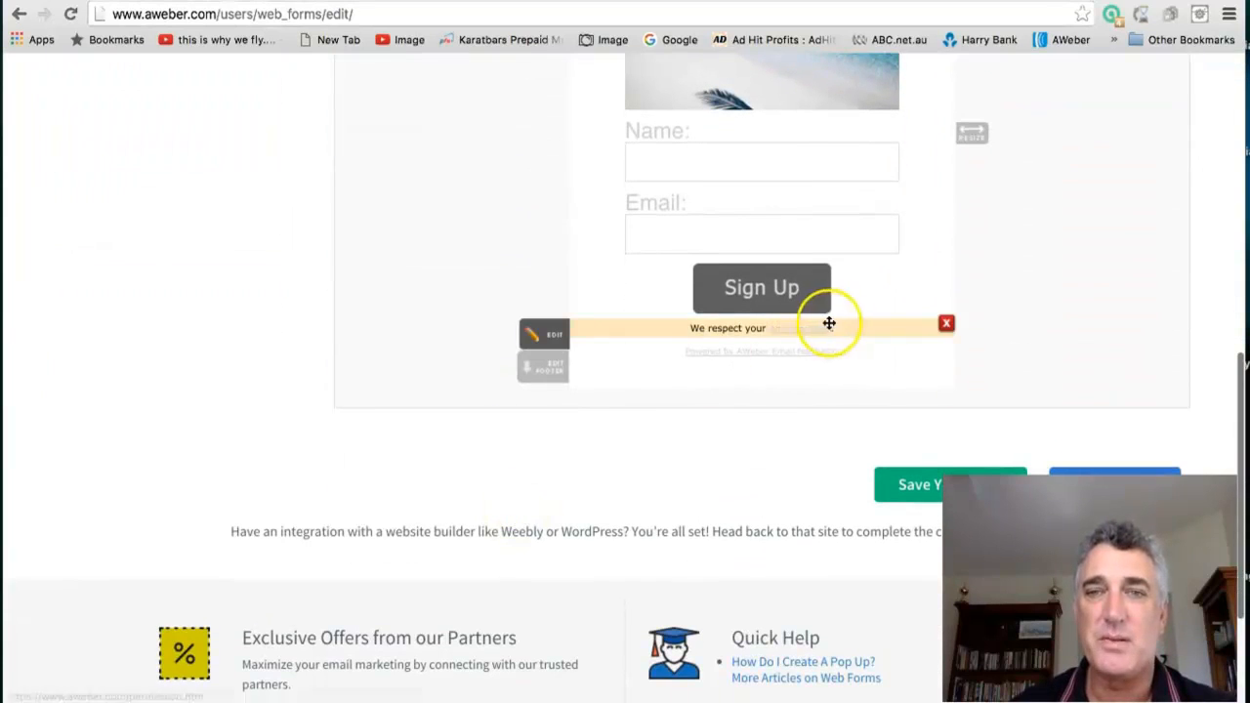
left_click(946, 325)
left_click(946, 326)
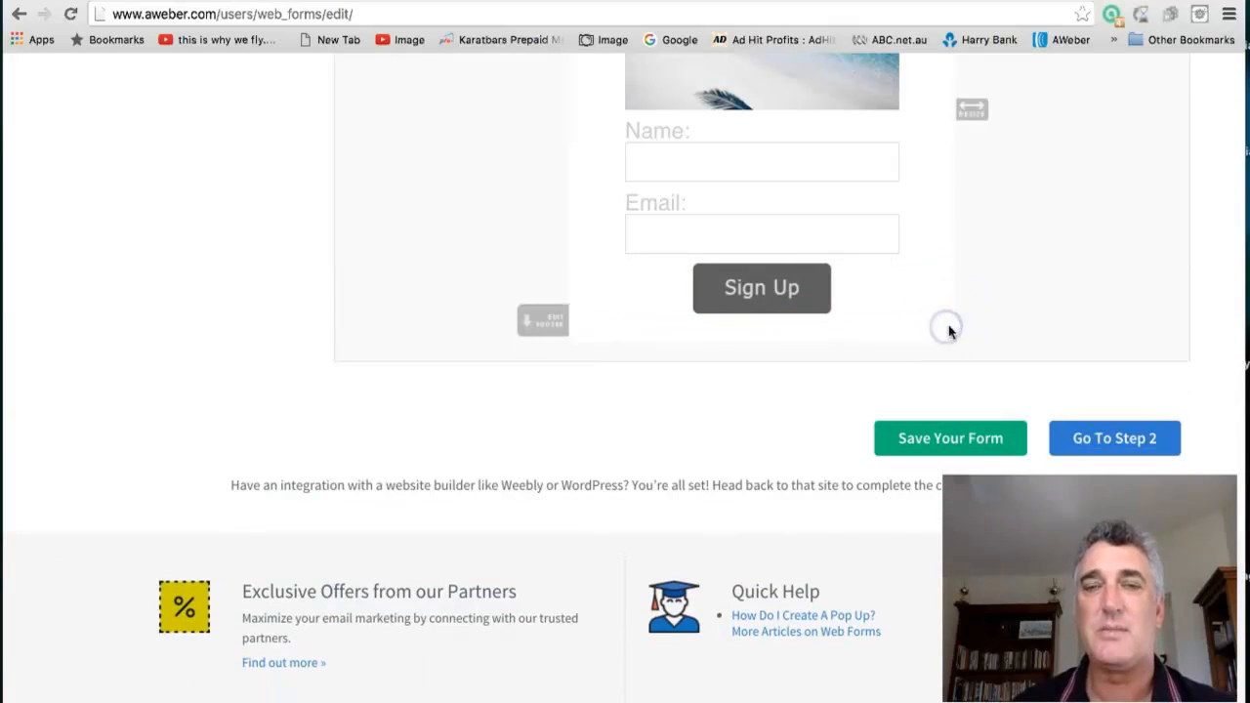
Review the form's layout from the beach header picture down to the Sign Up button and the saving options
scroll(1008, 318, "up", 3)
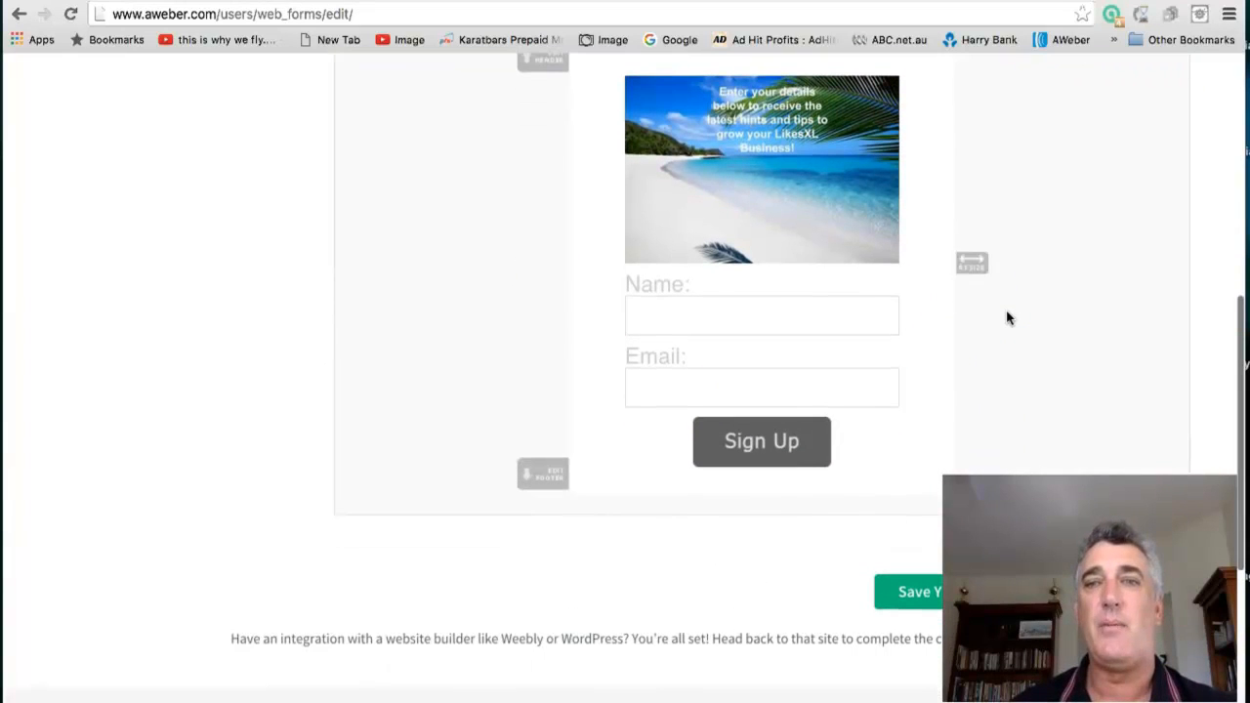
left_click(894, 171)
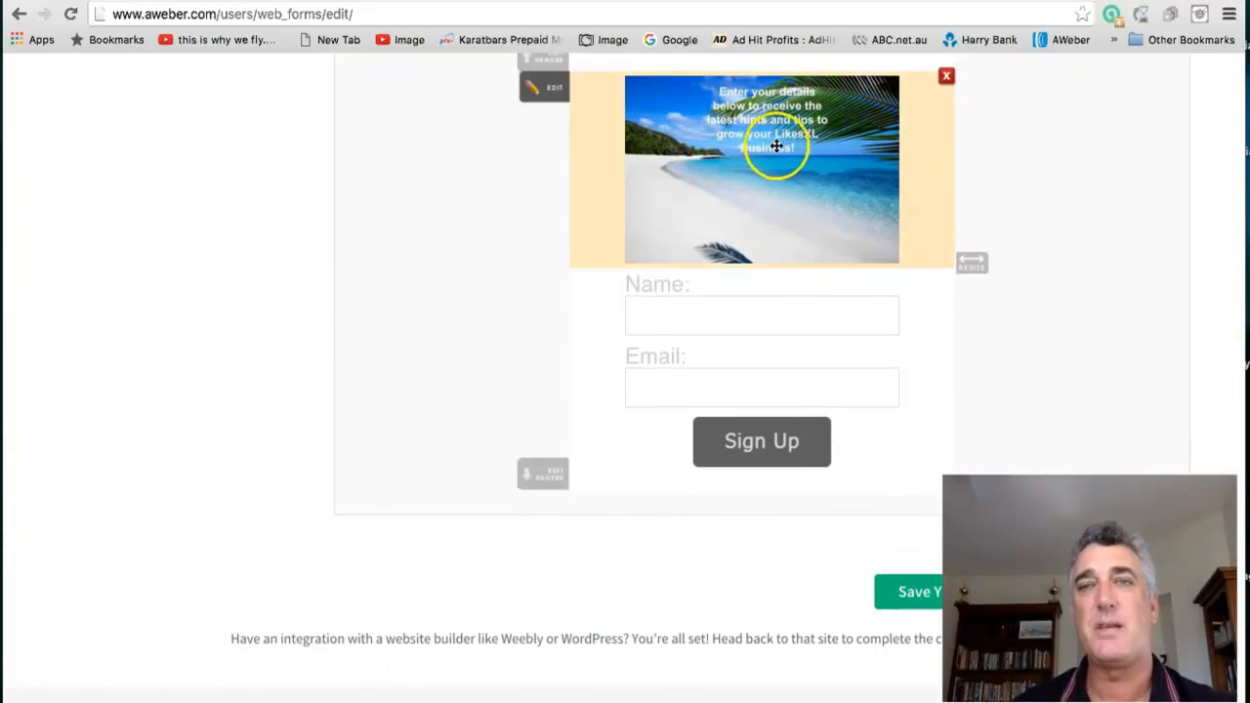
scroll(1093, 333, "down", 5)
scroll(1094, 334, "up", 5)
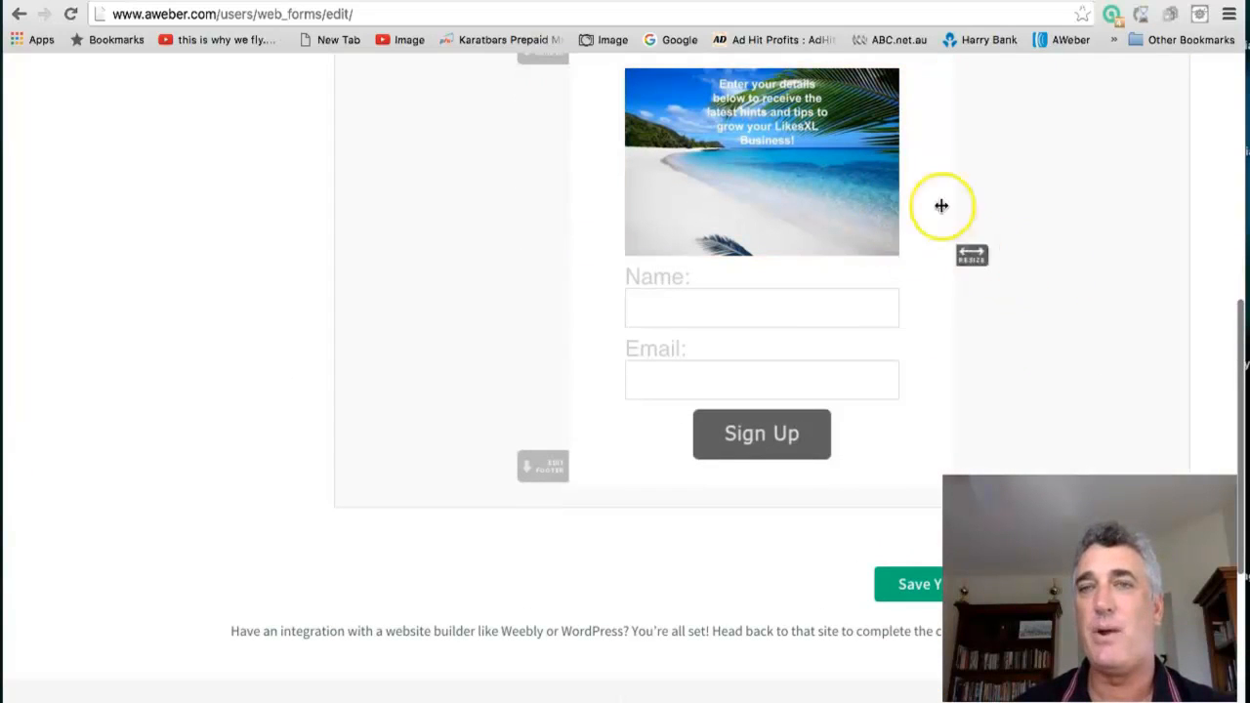
scroll(1089, 240, "down", 4)
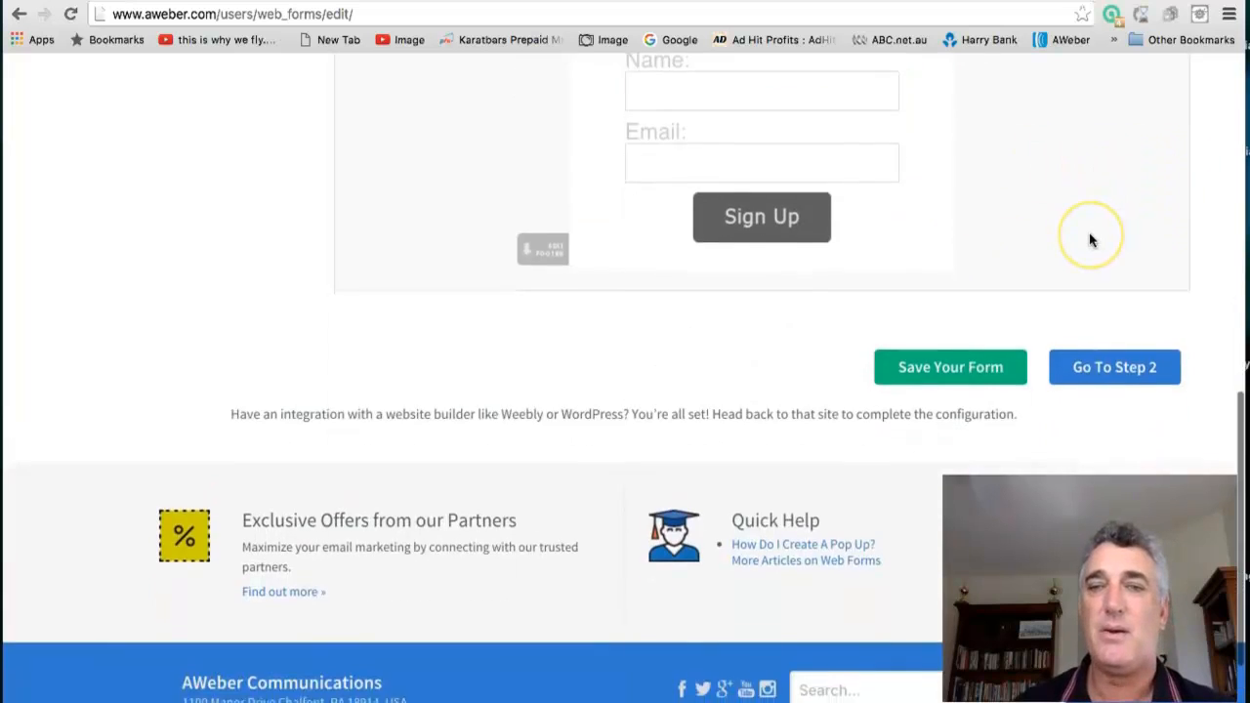
scroll(1089, 240, "up", 6)
scroll(1090, 240, "down", 3)
scroll(1089, 240, "up", 1)
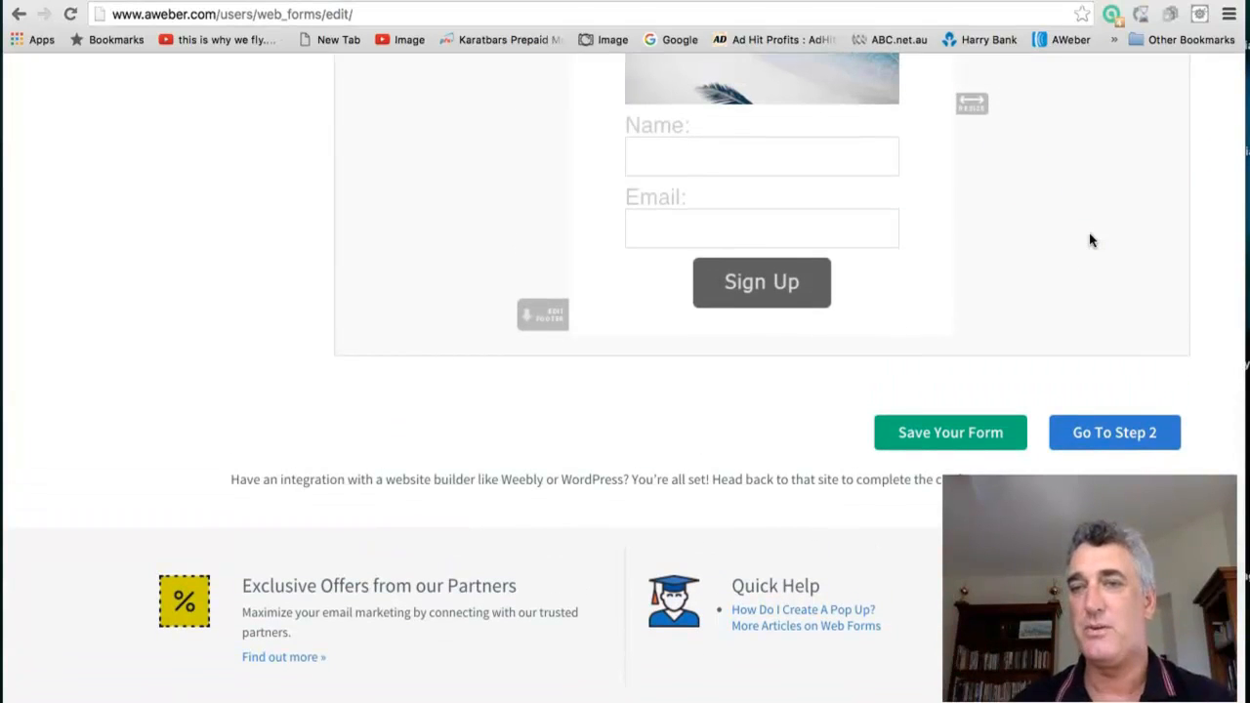
left_click(1024, 381)
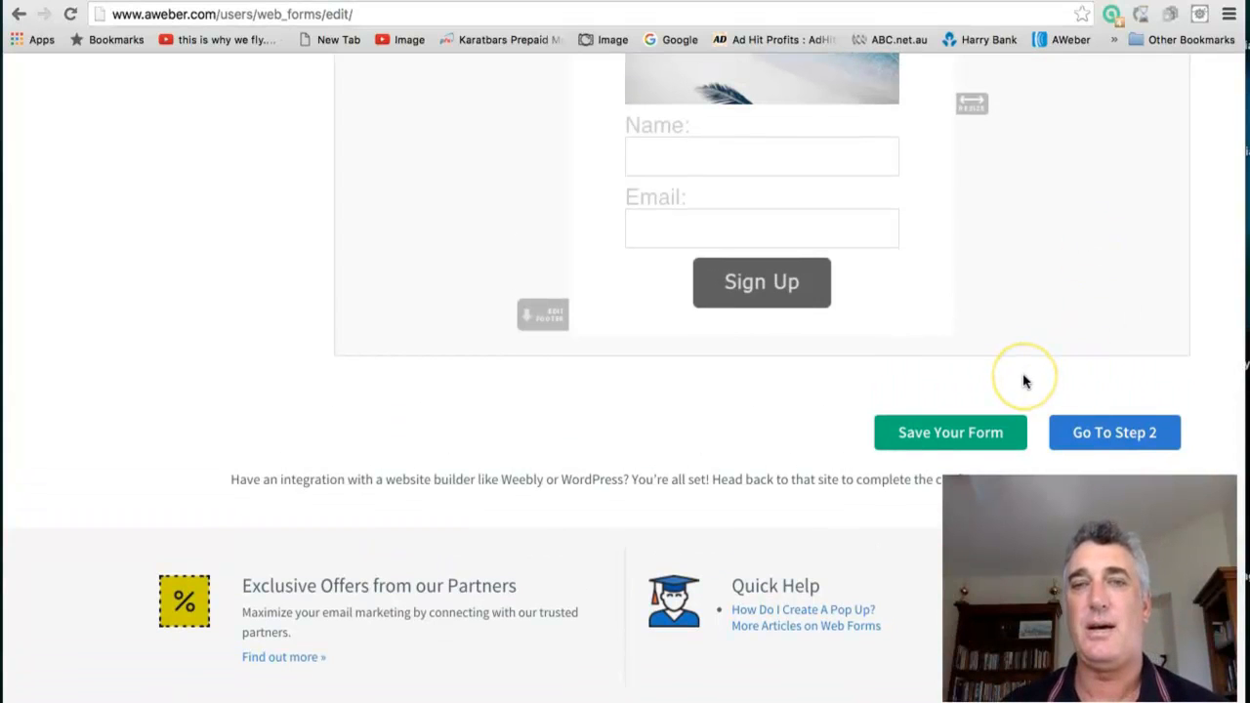
Continue from the form design to the form's basic settings and name the form LikesXL TRaining
scroll(1024, 381, "up", 3)
scroll(1024, 380, "down", 1)
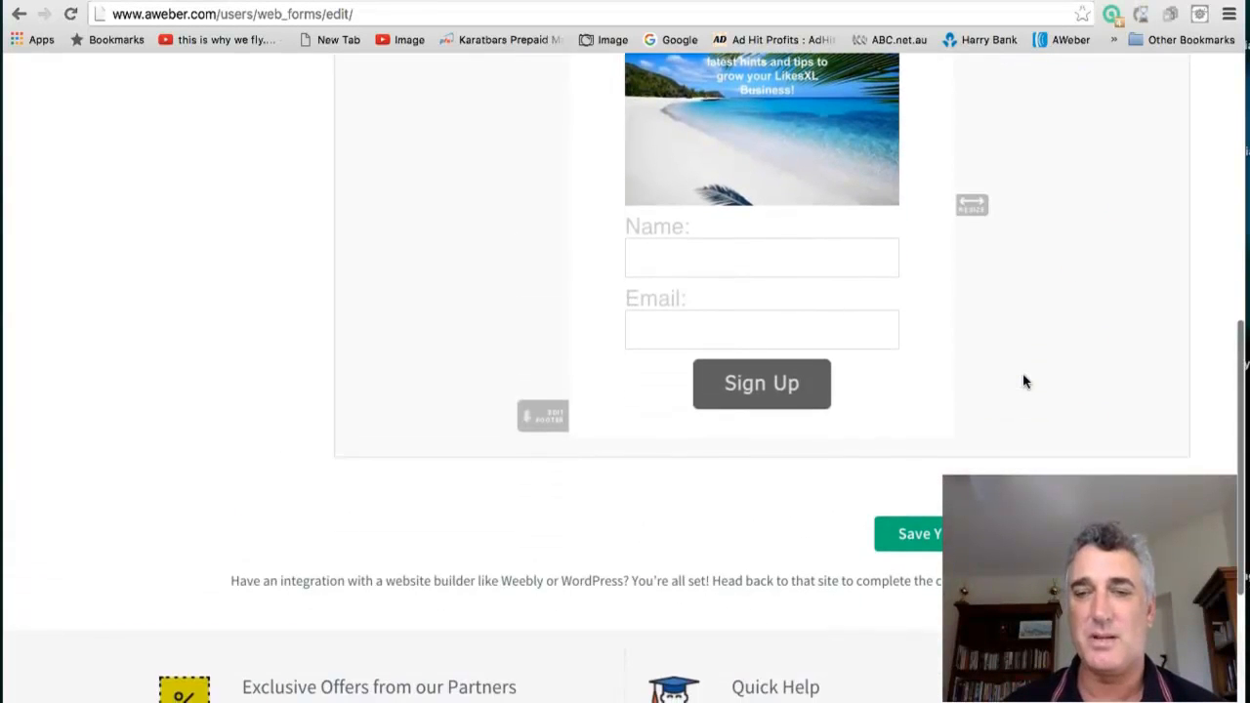
scroll(1024, 380, "up", 1)
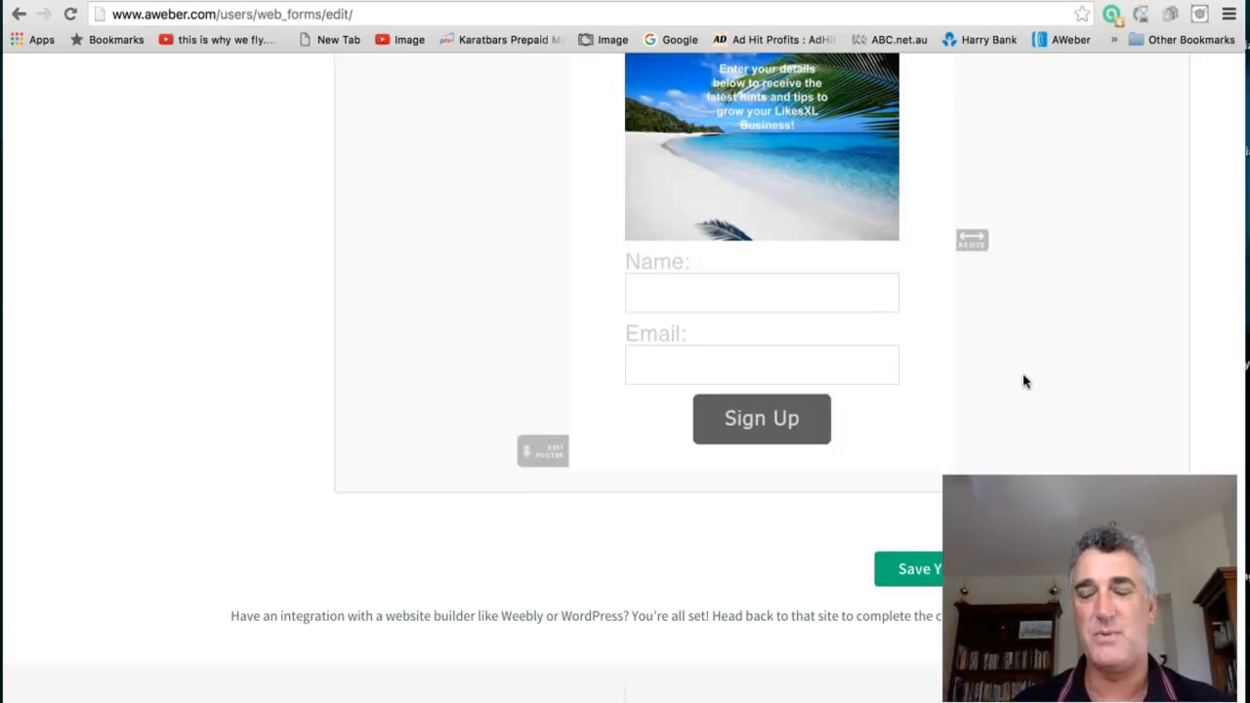
scroll(1023, 380, "down", 5)
left_click(1113, 303)
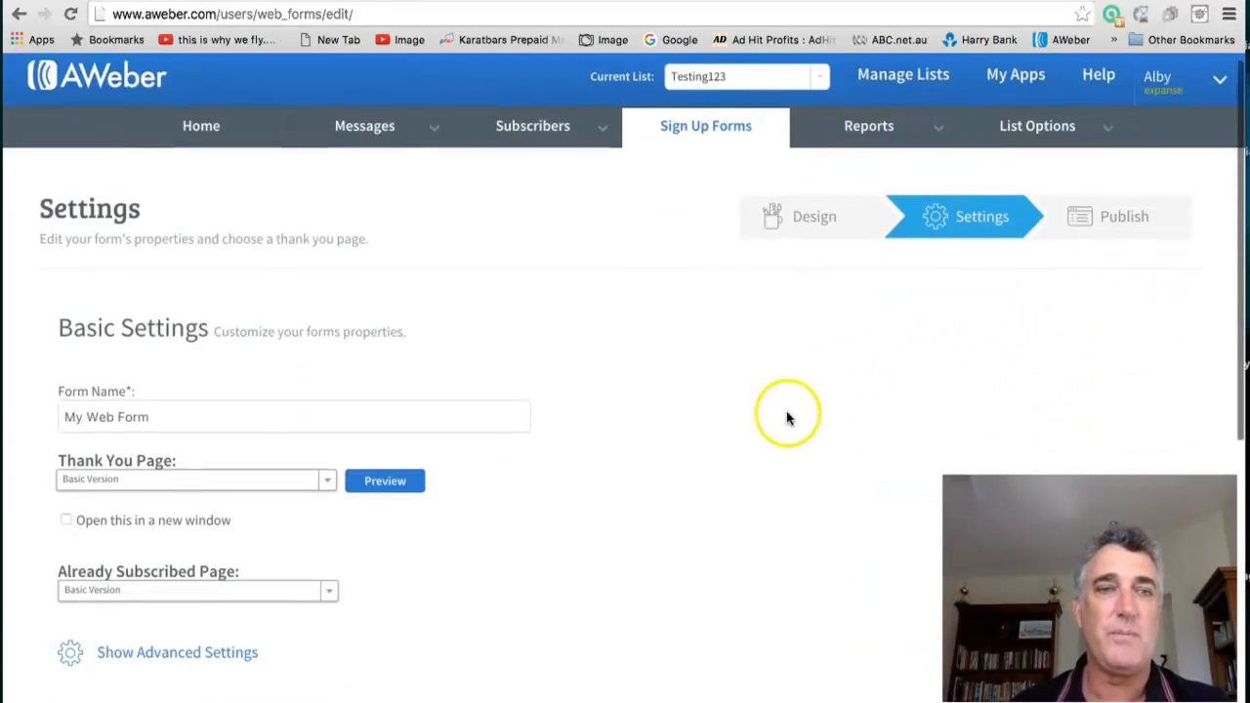
scroll(786, 418, "down", 3)
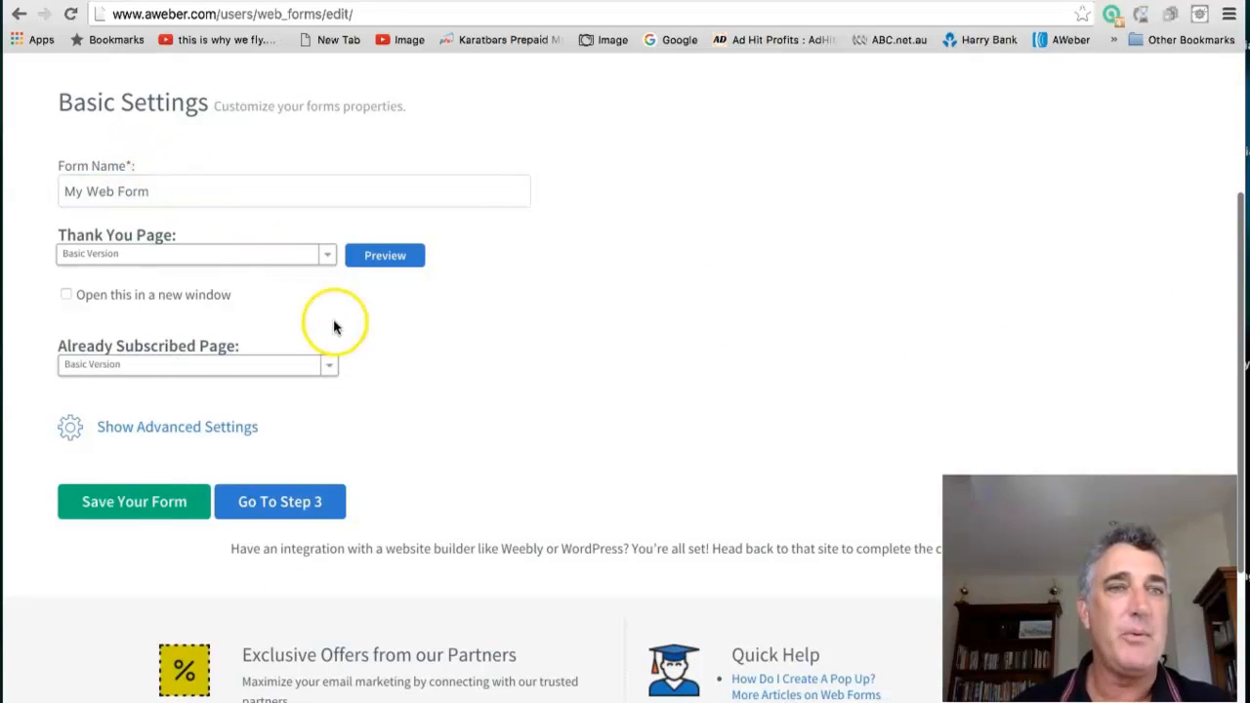
left_click_drag(117, 200, 59, 197)
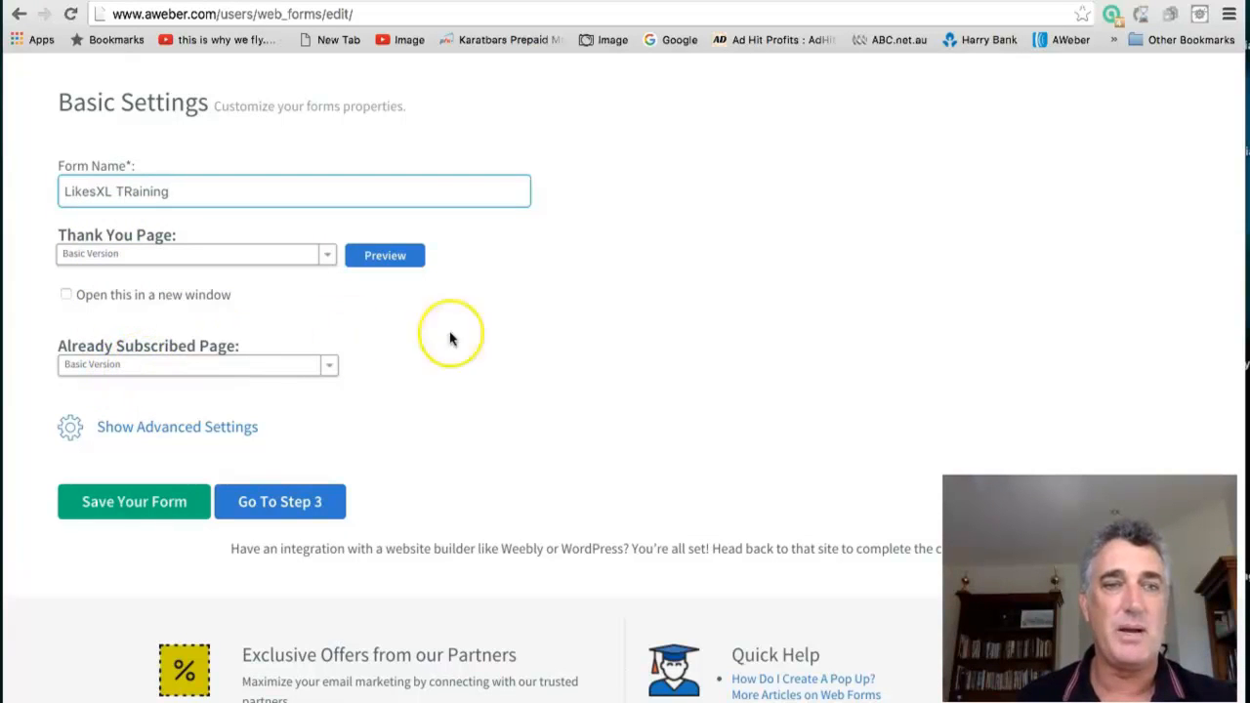
Proceed to publishing the form and save it
left_click(301, 505)
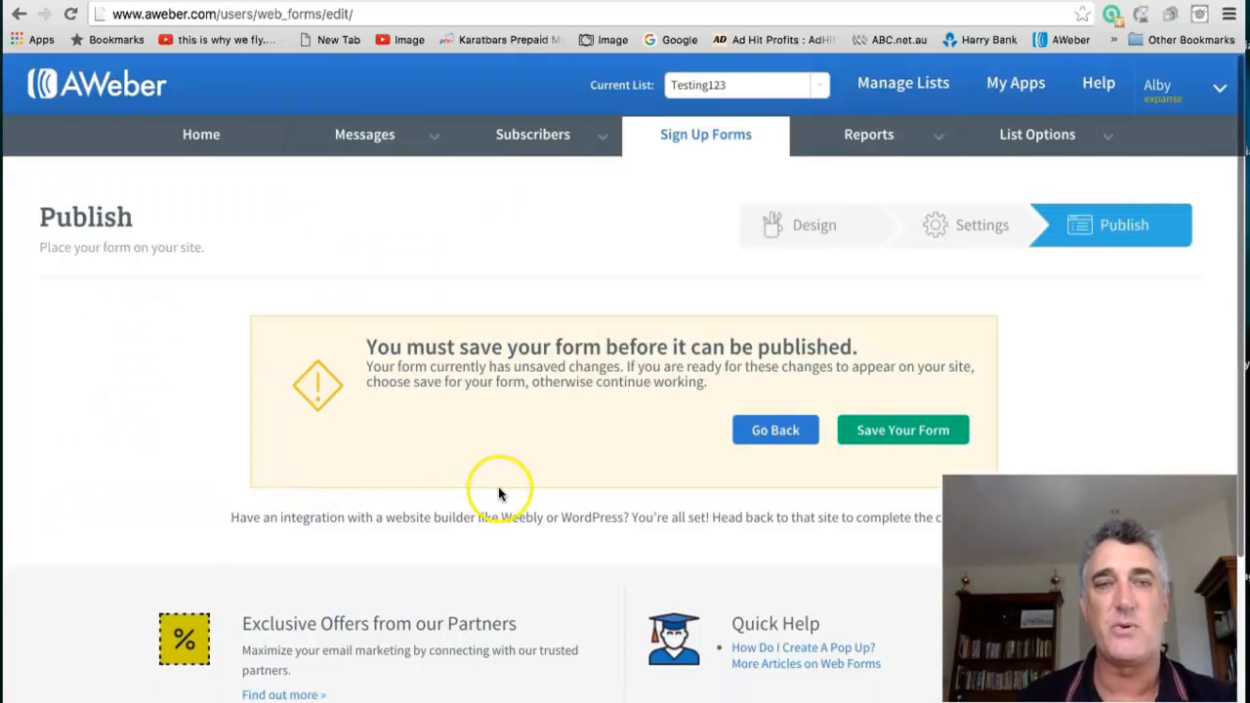
scroll(500, 493, "down", 1)
left_click(868, 402)
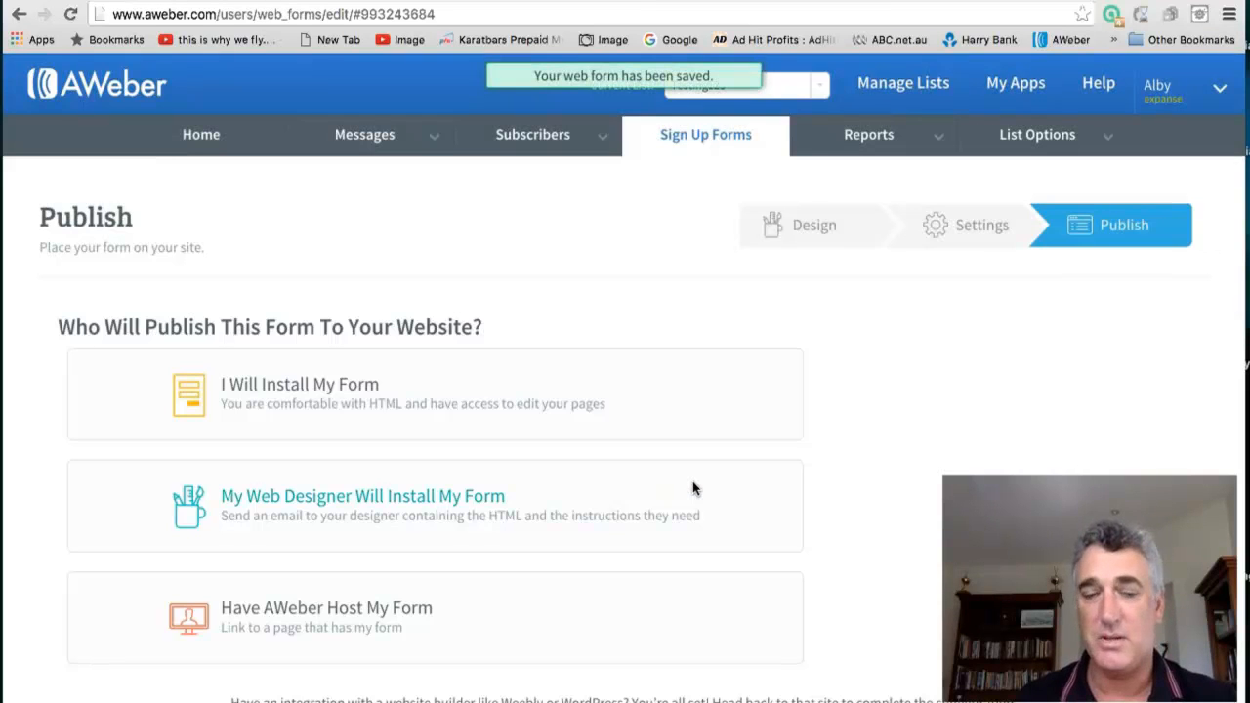
Choose to have AWeber host the form and copy the generated form link
scroll(693, 488, "down", 5)
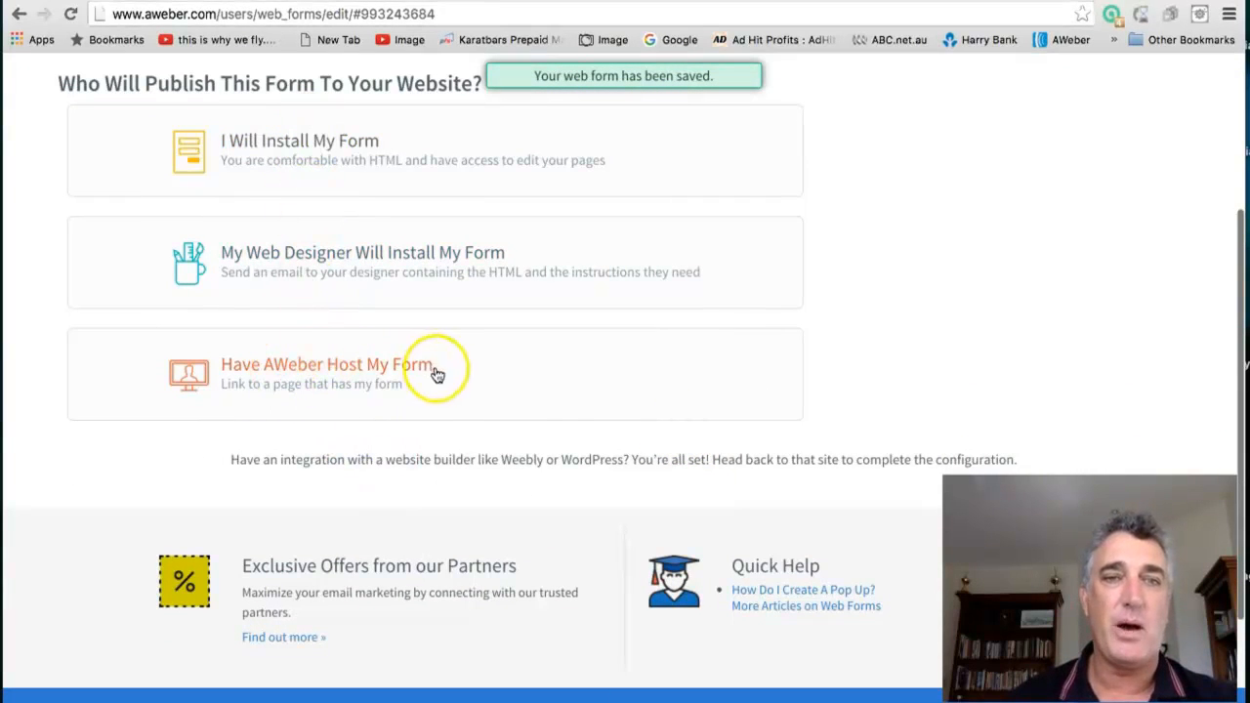
left_click(341, 377)
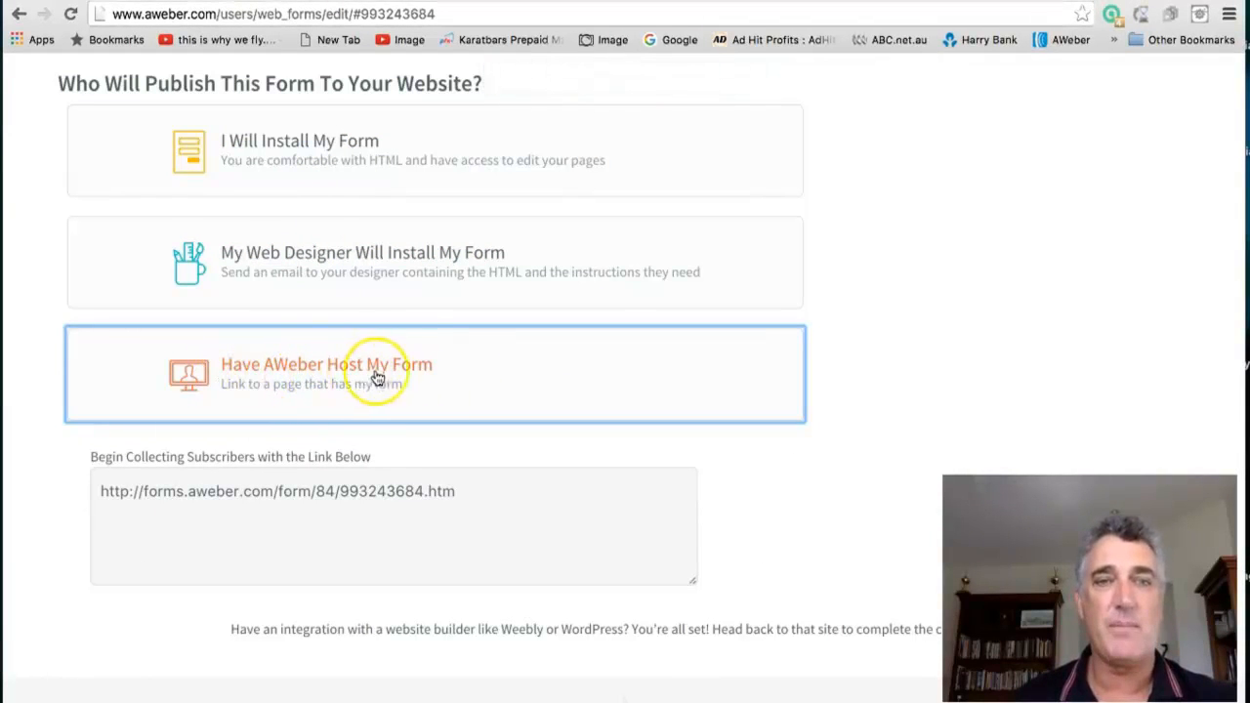
left_click(405, 489)
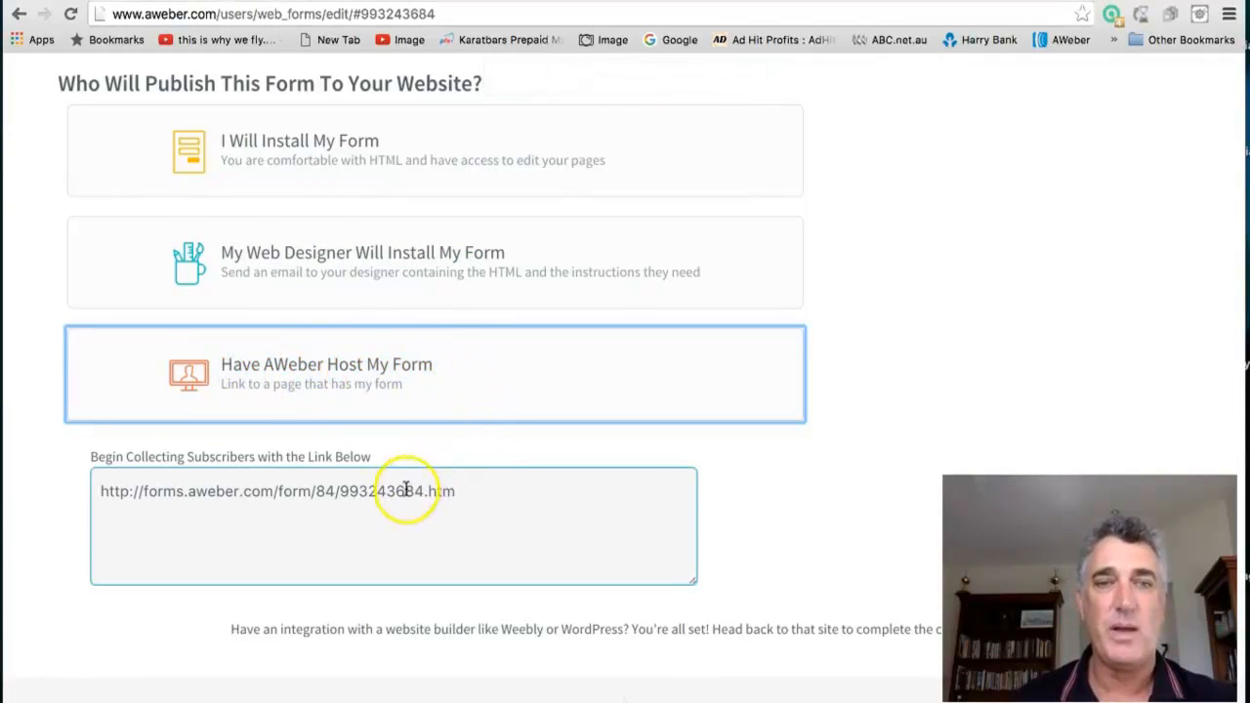
left_click(460, 493)
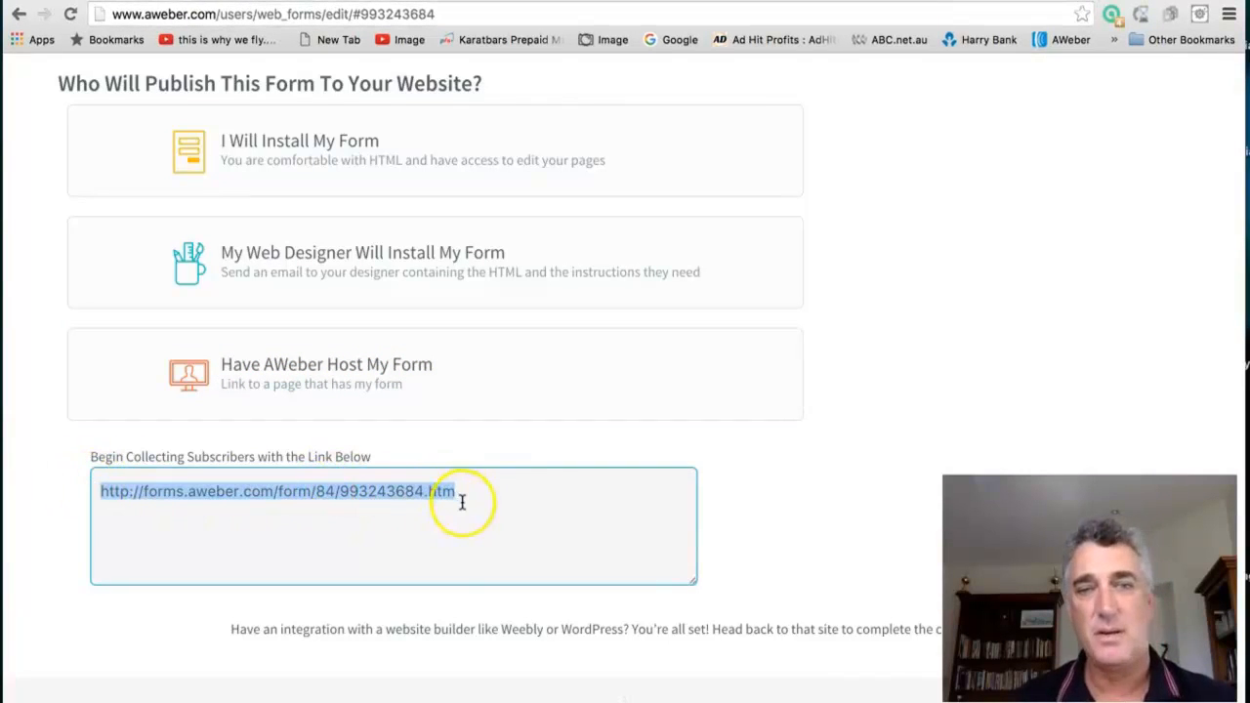
right_click(195, 491)
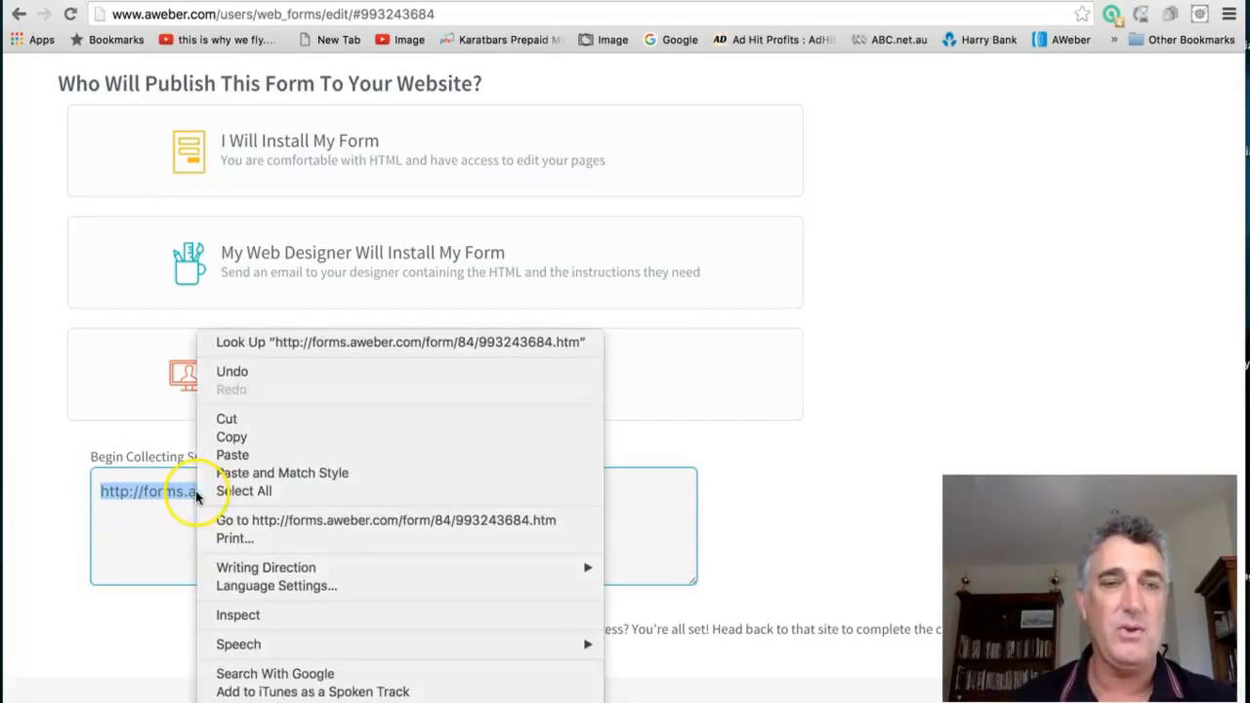
left_click(252, 435)
Open the copied link in a new browser tab to check the hosted sign up form
key("ctrl+t")
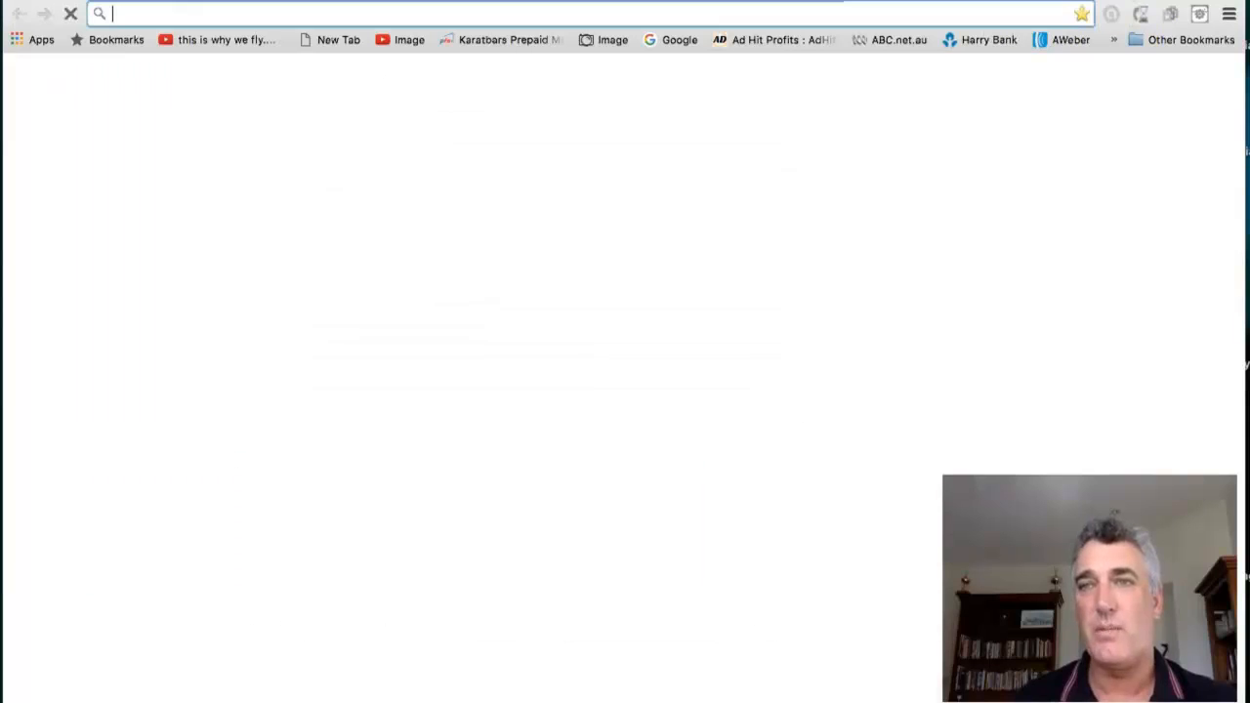
key("ctrl+v")
key("Return")
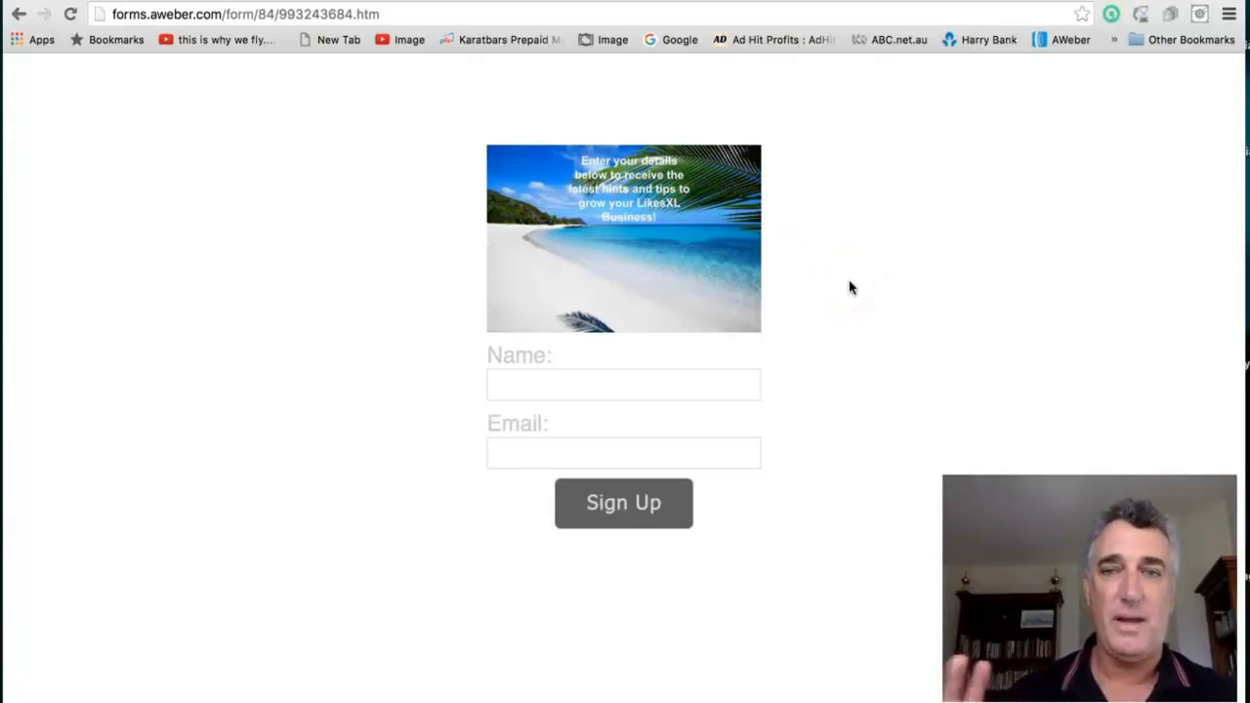
Copy the hosted sign up form's web address from its live page
left_click(367, 14)
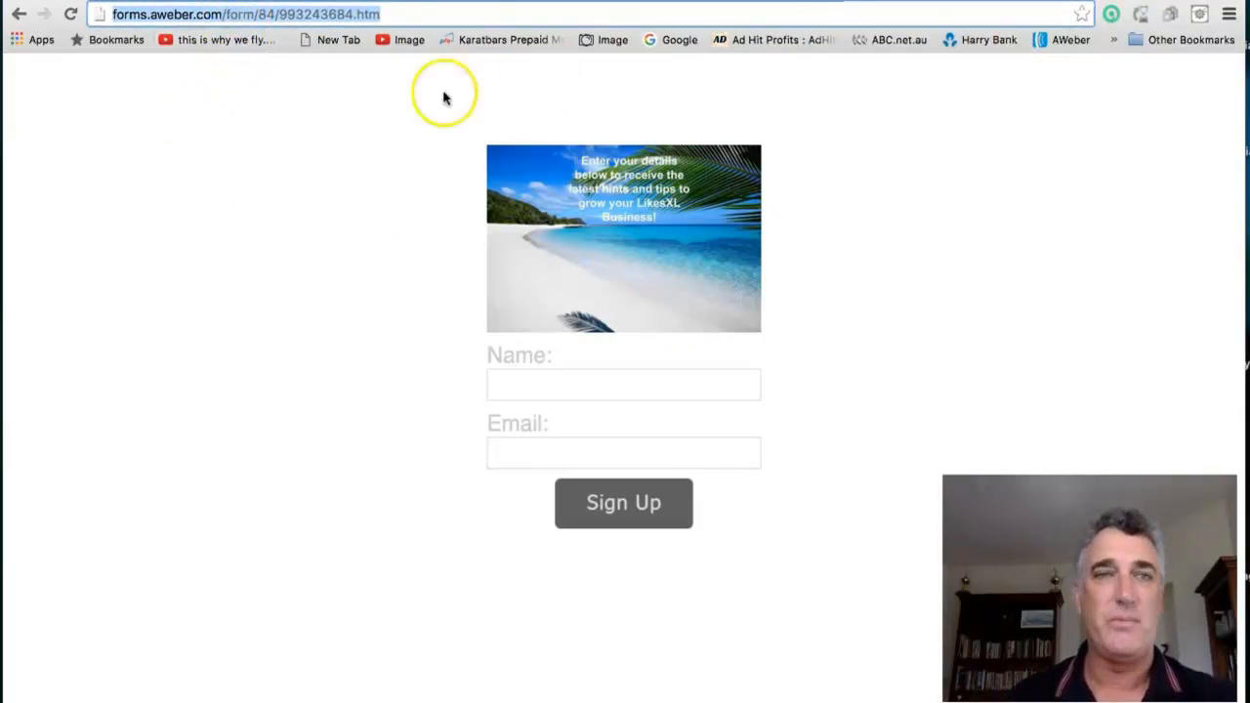
right_click(263, 15)
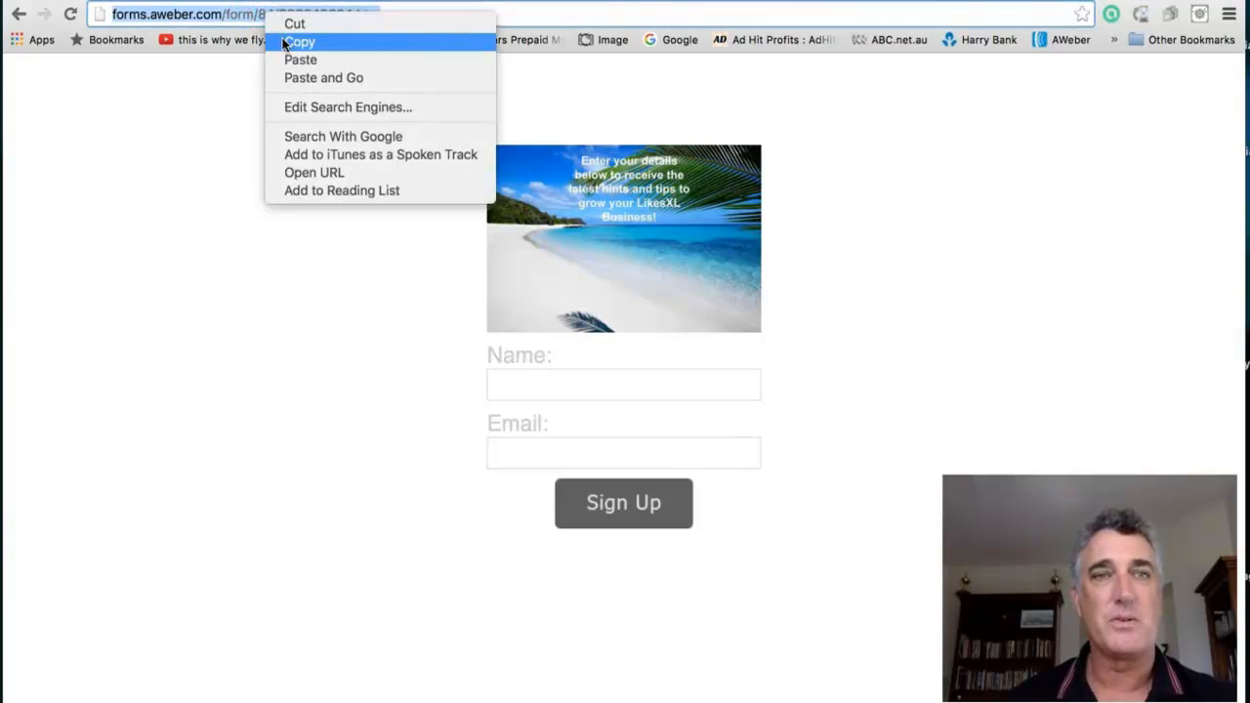
left_click(293, 39)
Open bitly.com in a new browser tab and go to the Your Bitlinks page
key("ctrl+t")
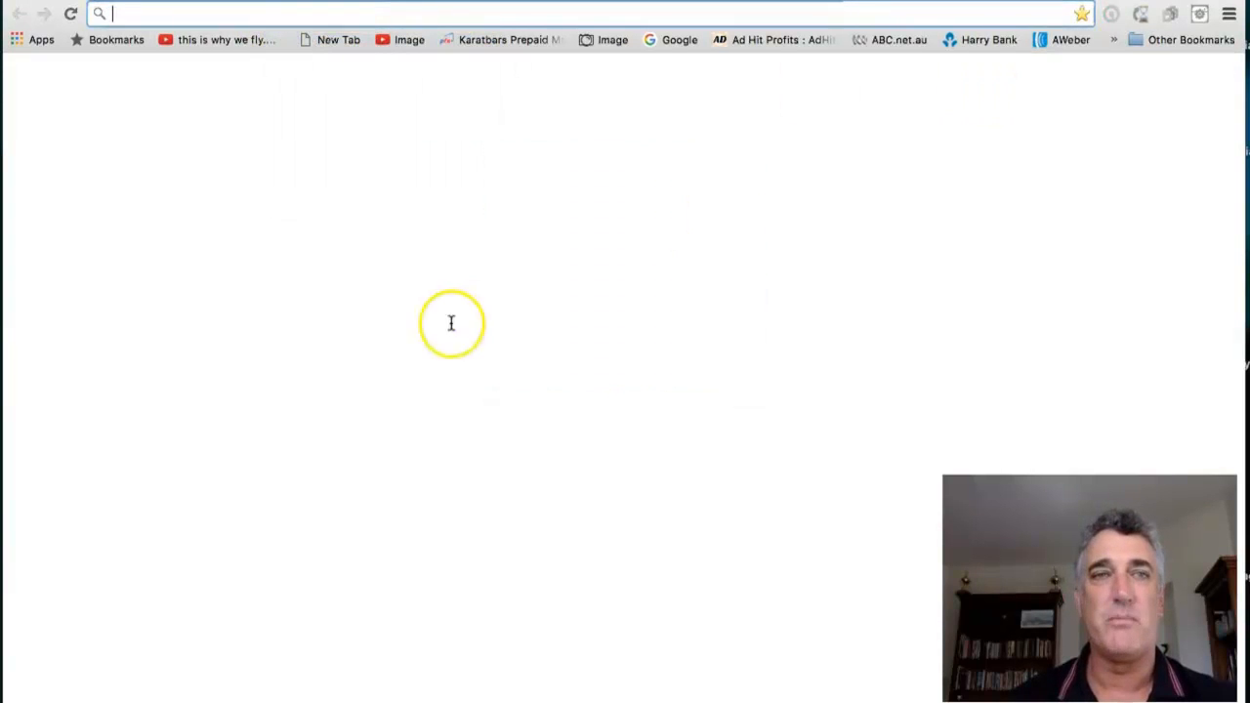
type("bi")
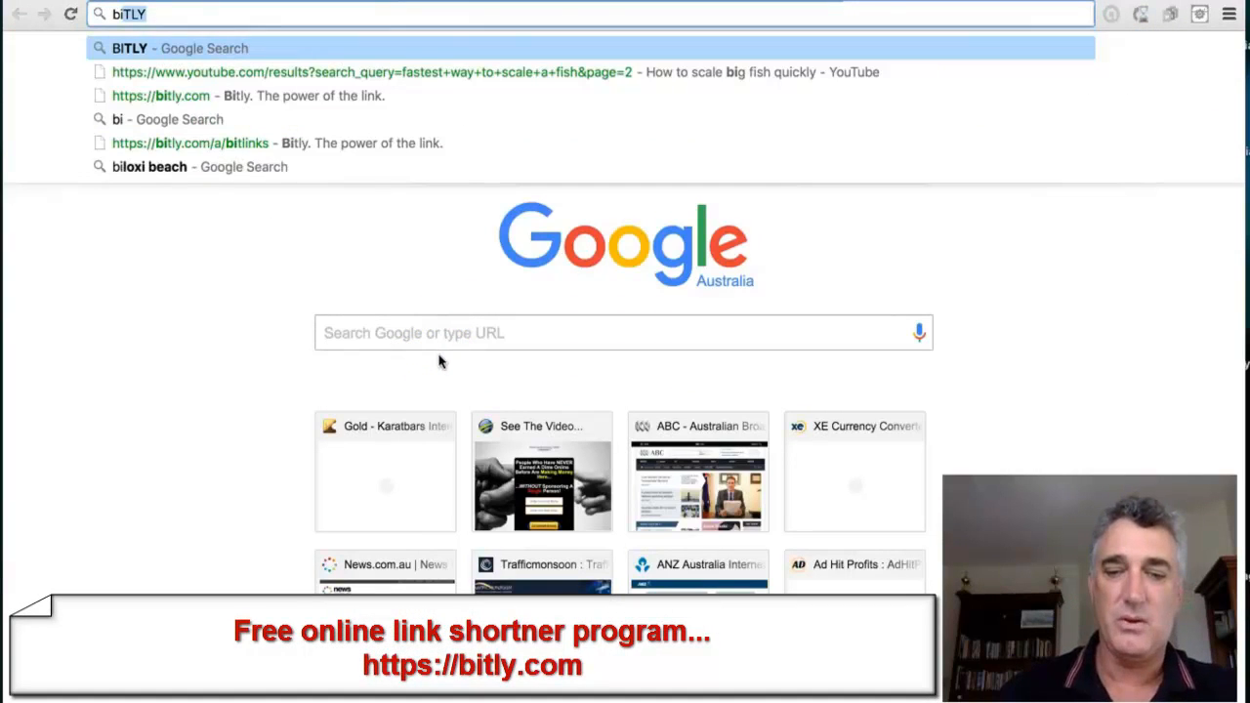
type("tly.com")
key("Return")
left_click(56, 332)
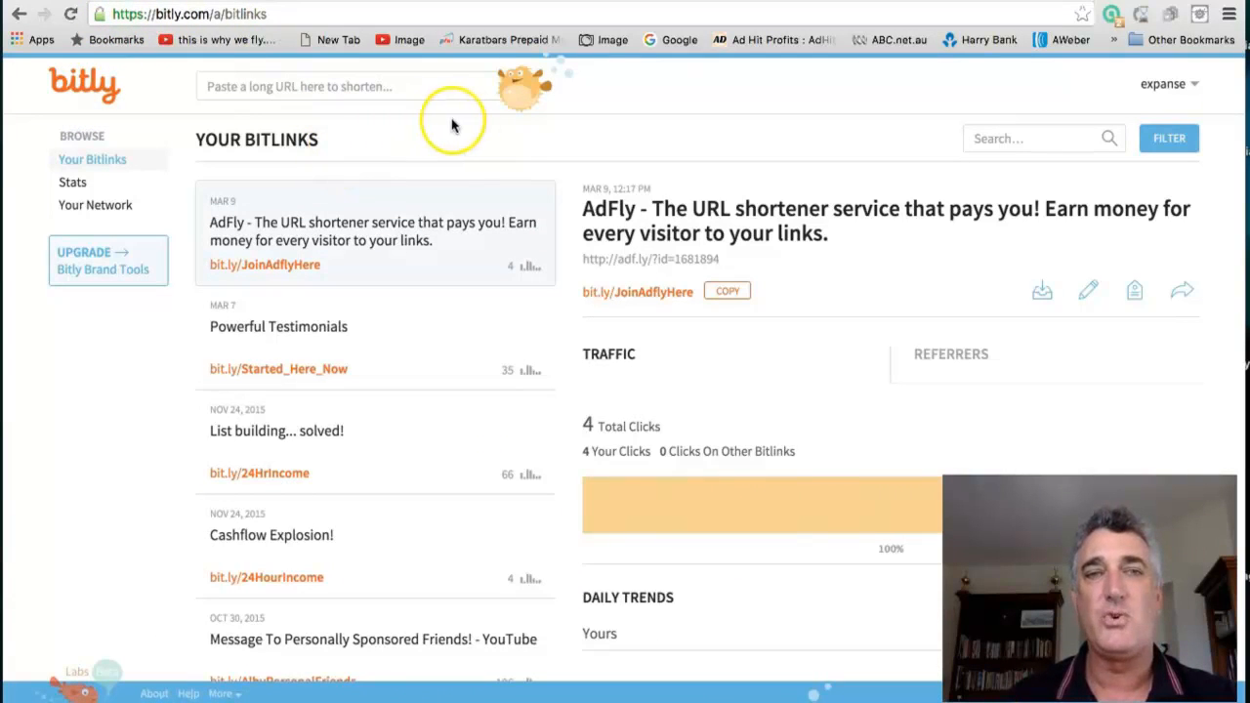
Shorten the copied sign up form address with Bitly
left_click(260, 86)
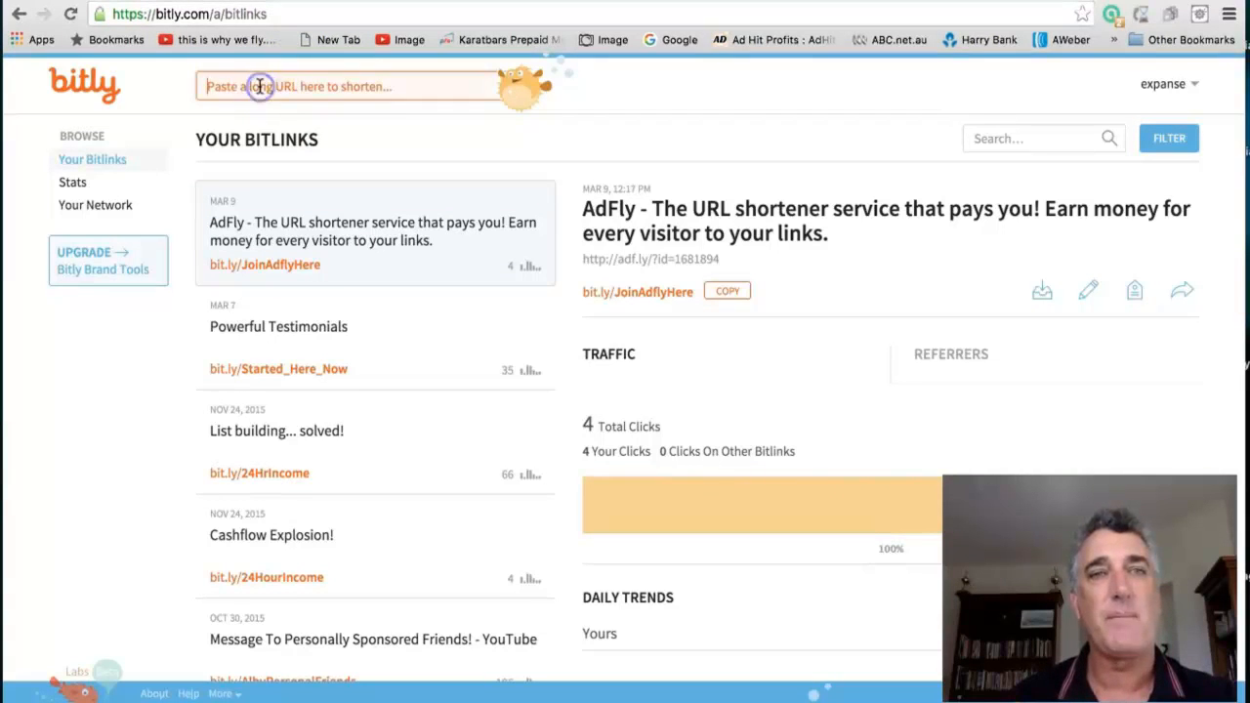
key("super+v")
left_click(524, 88)
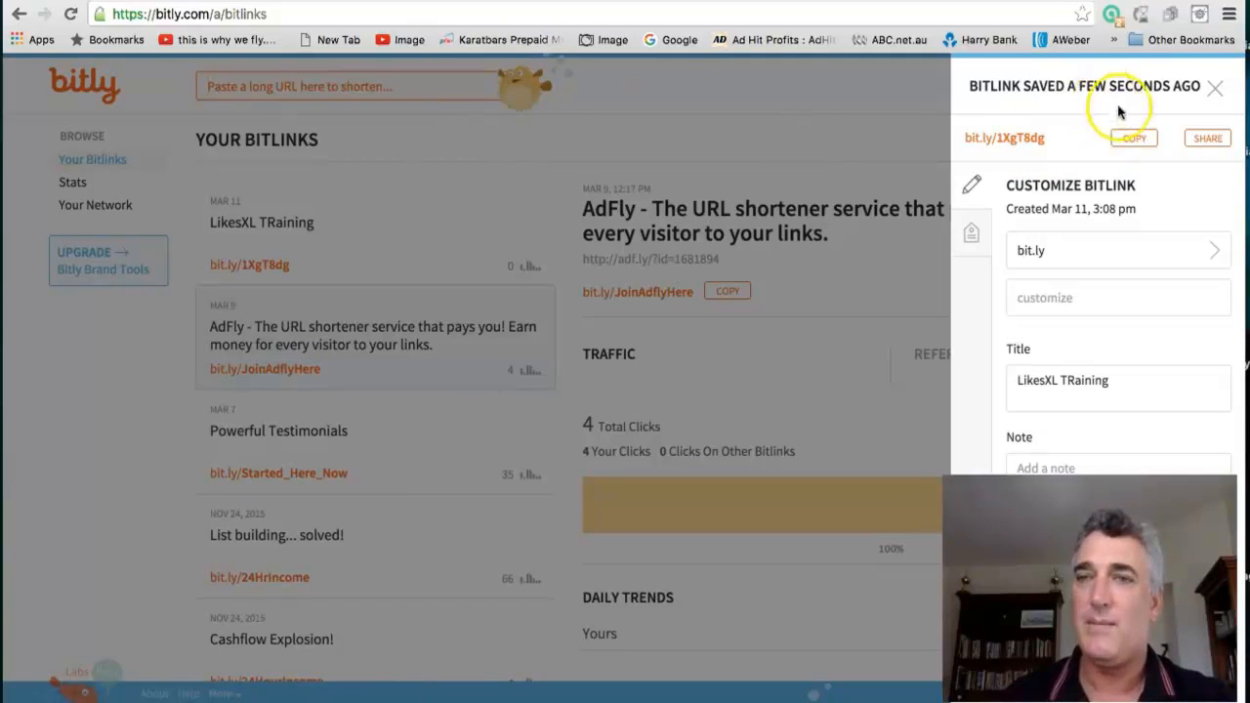
Try to save the new bitlink with the custom ending LikesXL_Training List
left_click(1057, 297)
type("LikesXL_Training List")
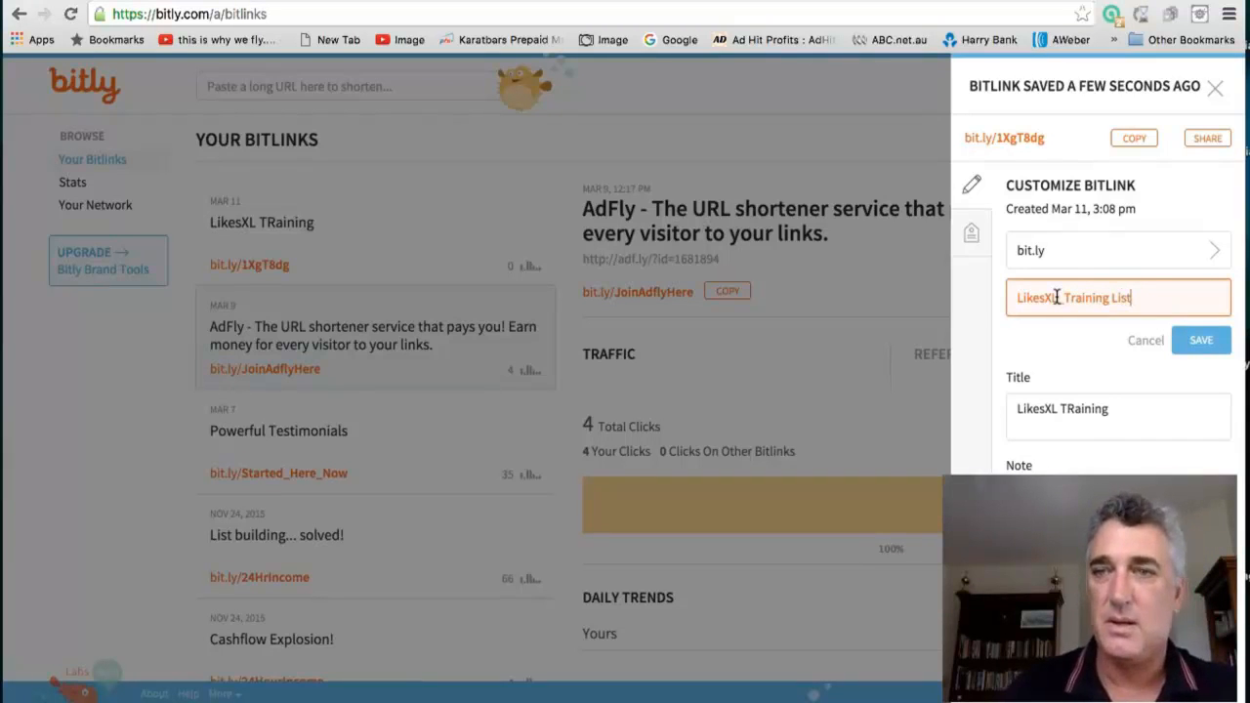
left_click(1197, 341)
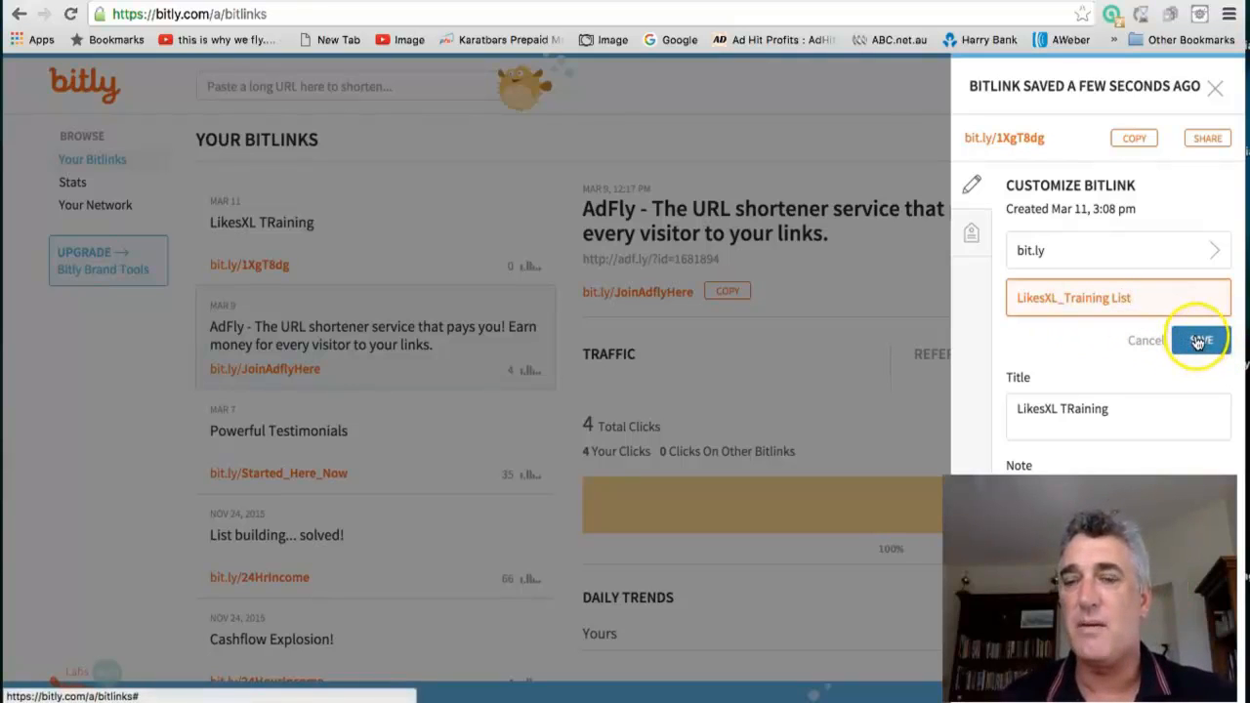
left_click(1197, 341)
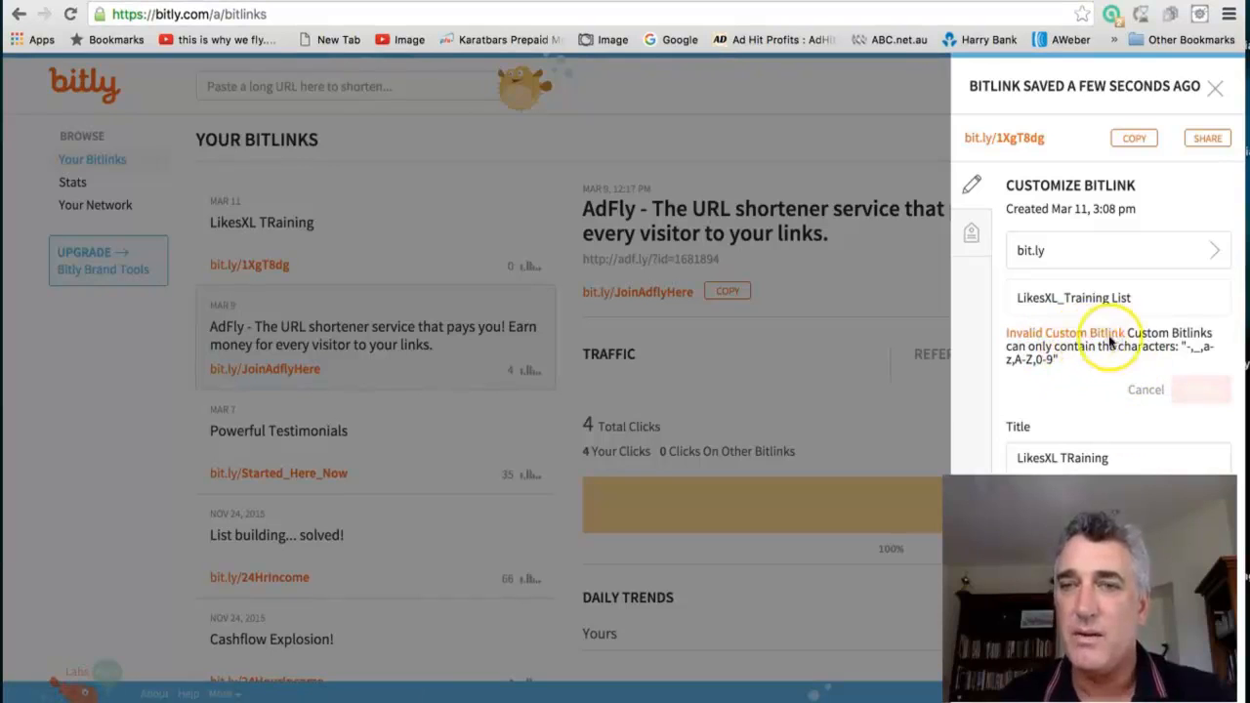
Set the new bitlink's custom ending to LikesXLTrainingList and save it
left_click(1142, 298)
key("BackSpace")
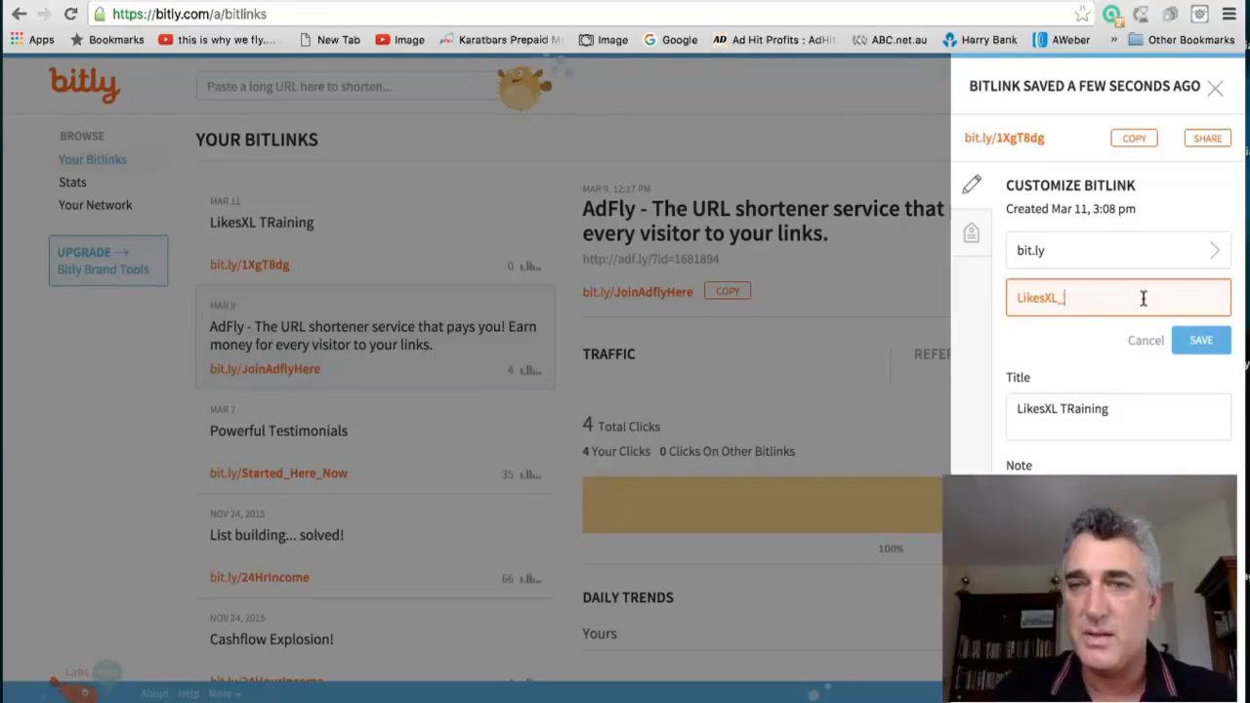
type("Training")
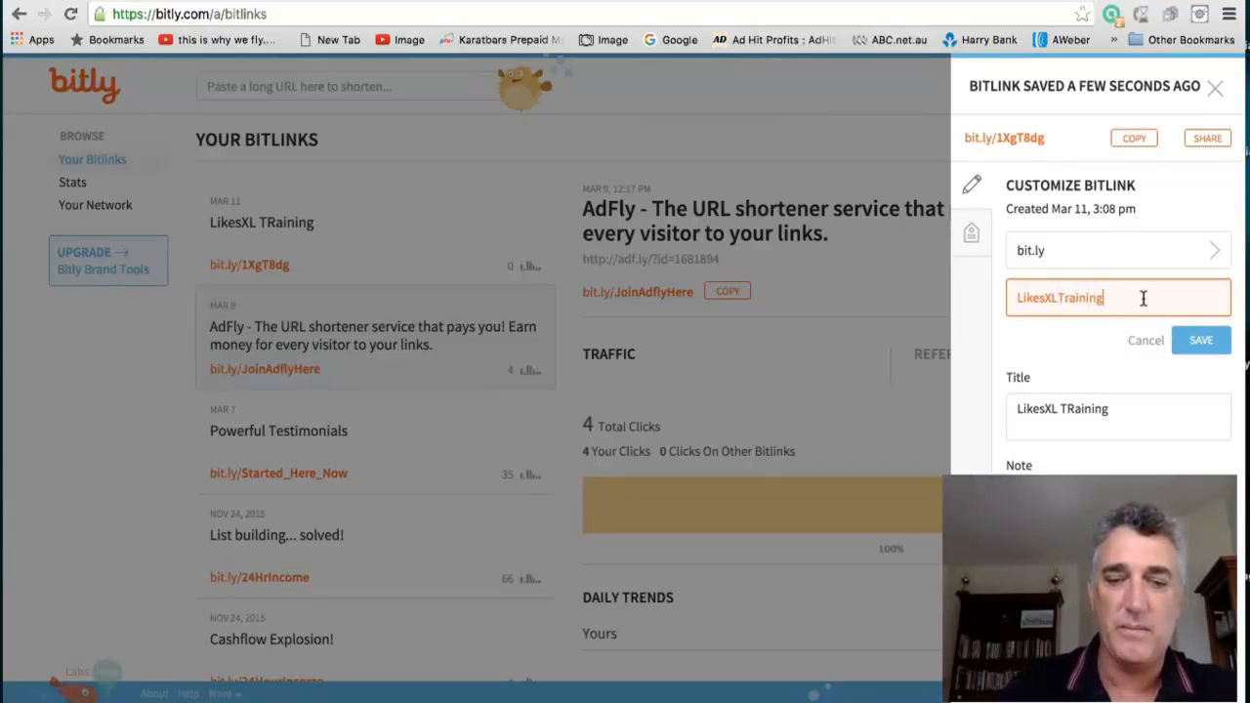
type("List")
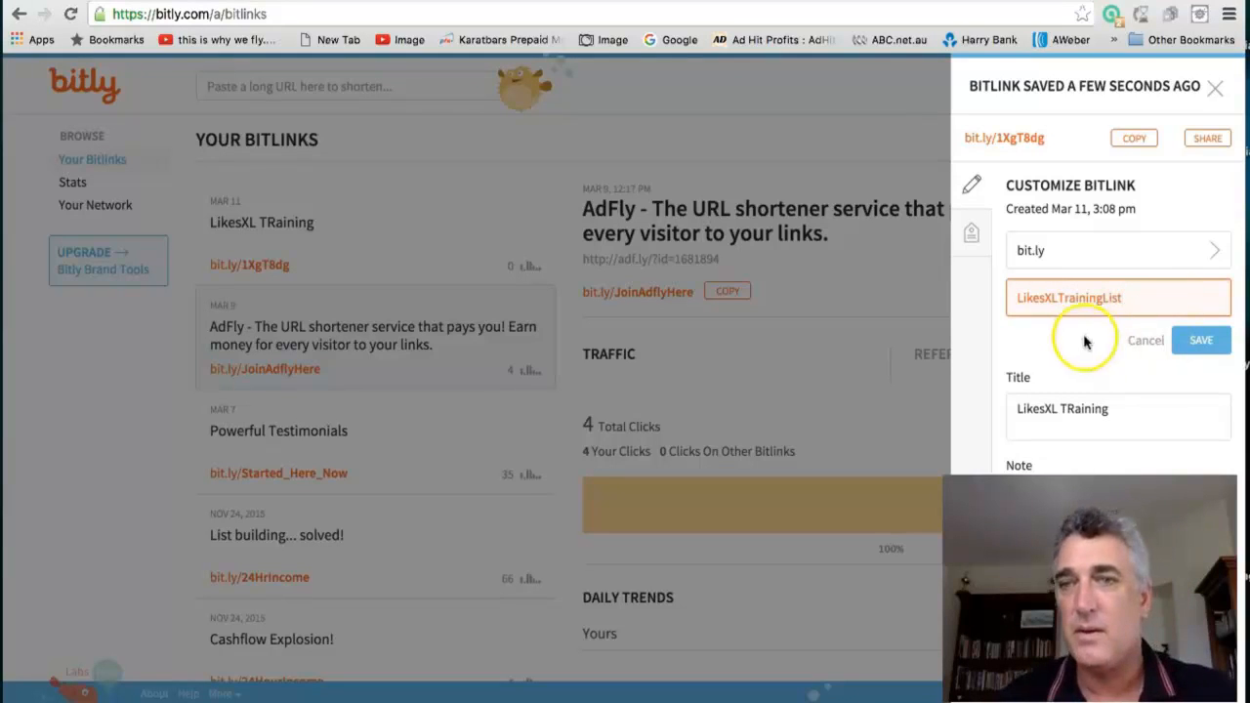
left_click(1199, 344)
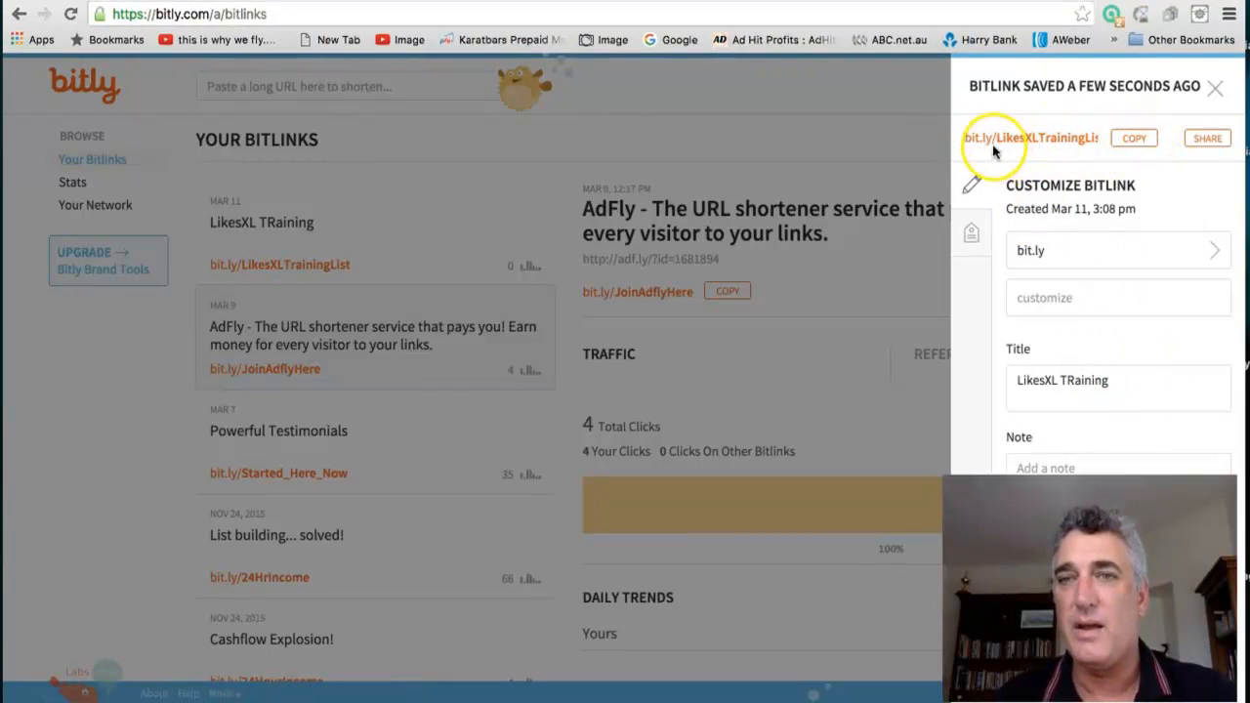
Copy the customized bitlink and test it in a new browser tab, ending back on the AWeber account overview
left_click(1133, 139)
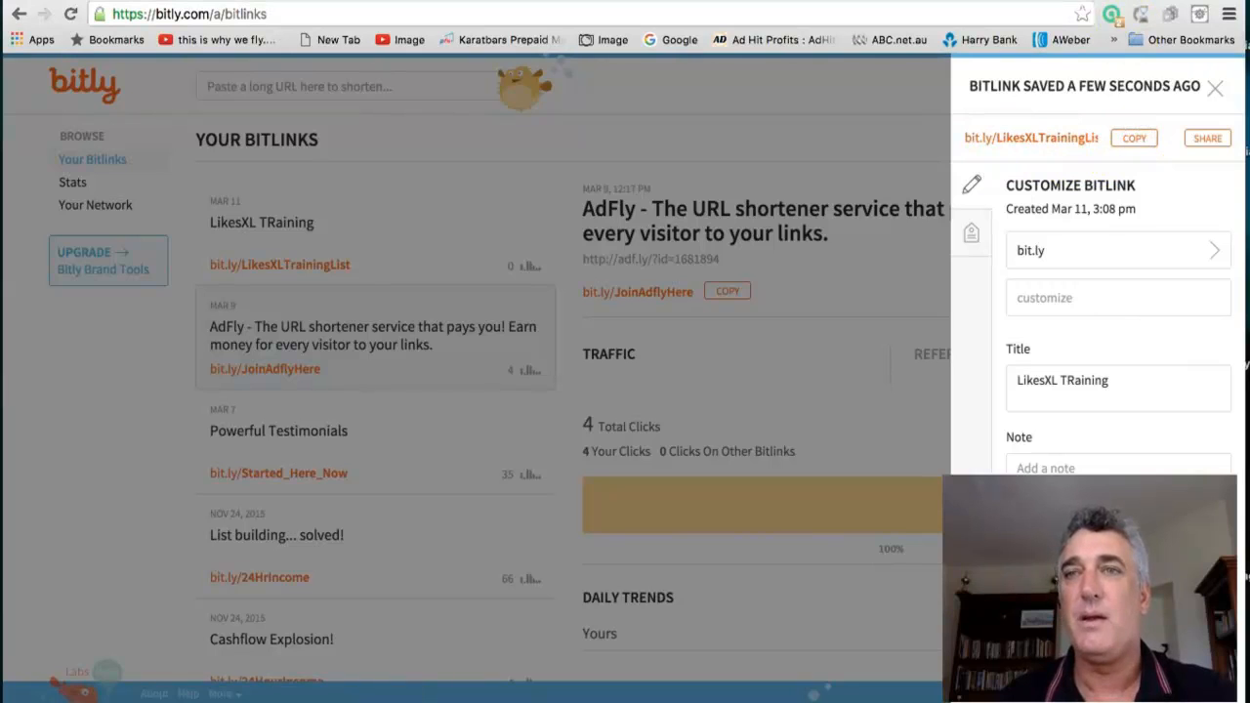
key("super+t")
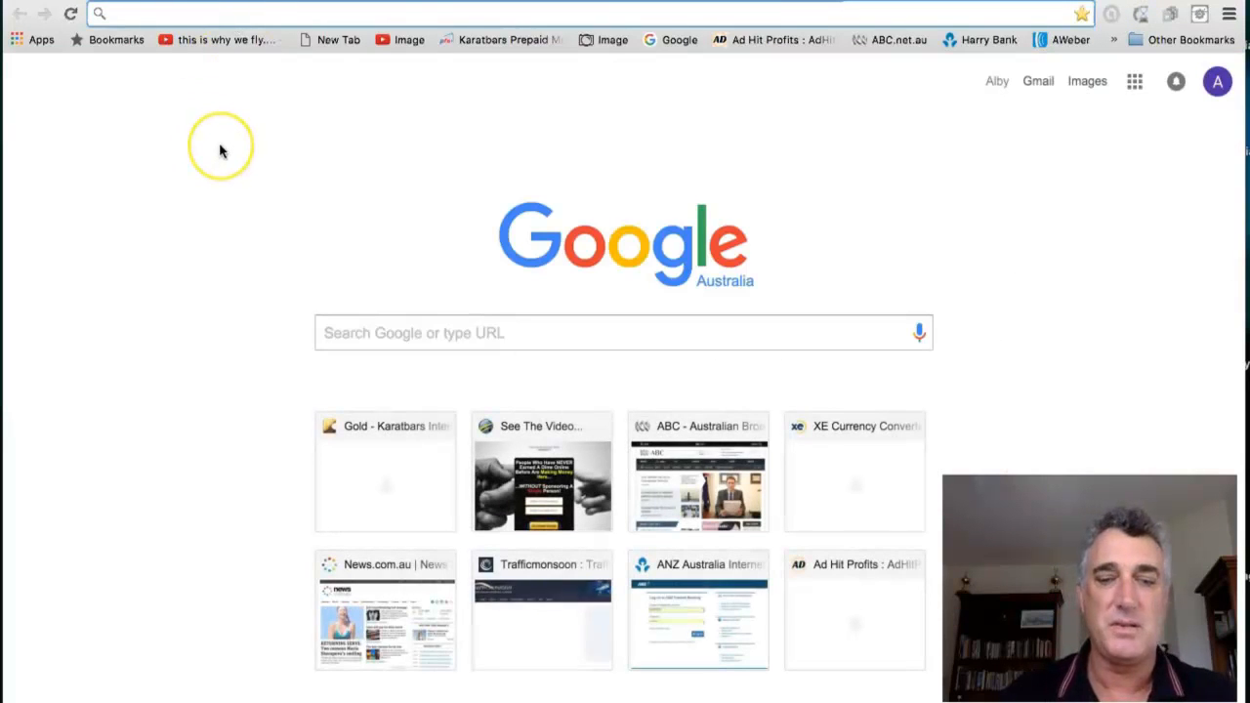
key("super+v")
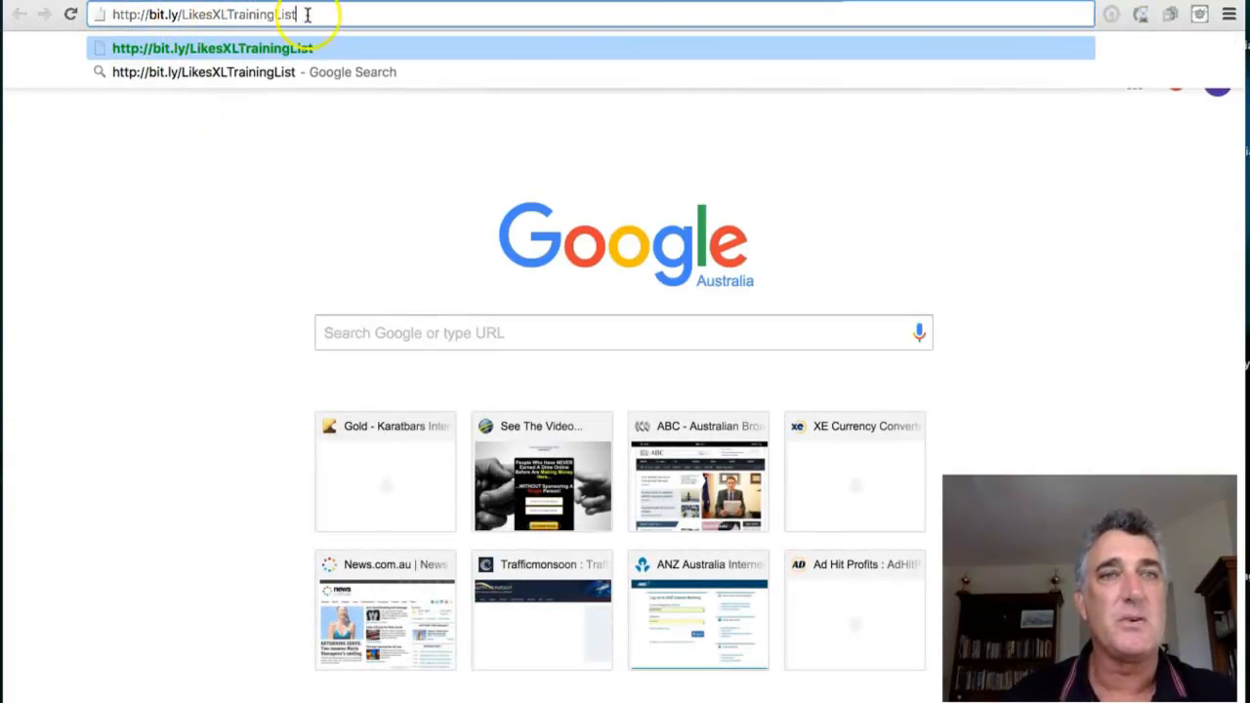
key("Return")
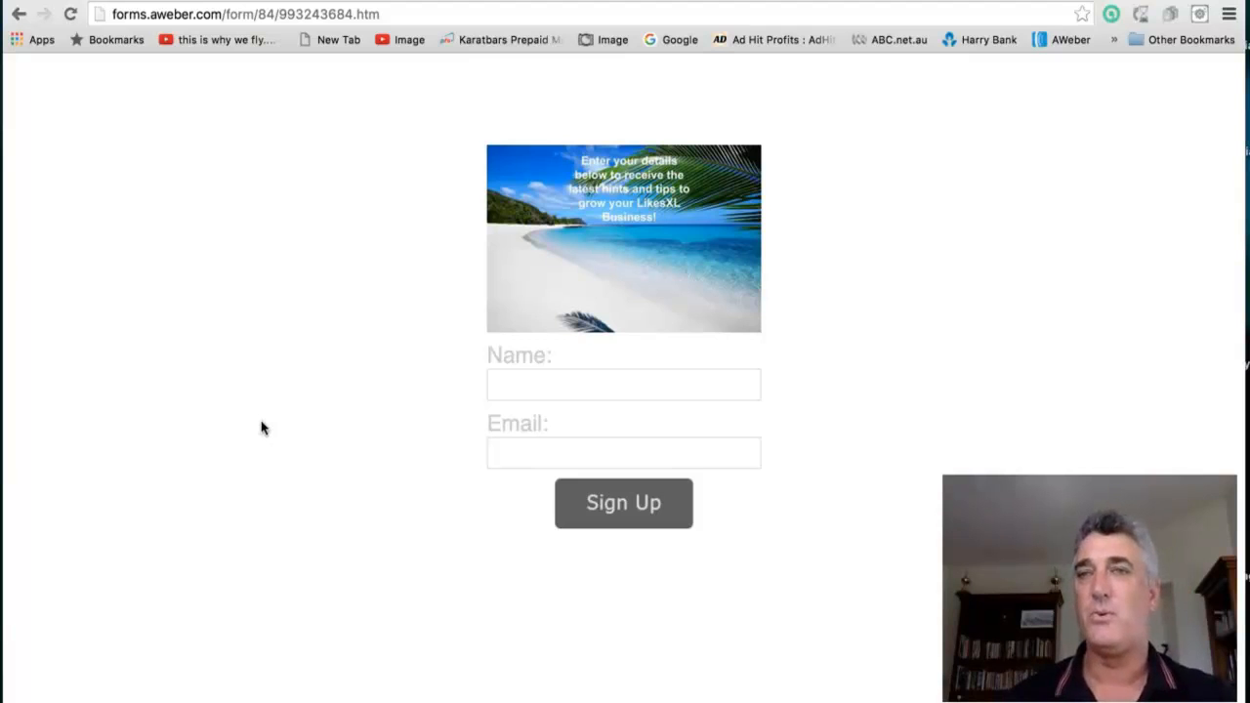
left_click(1144, 4)
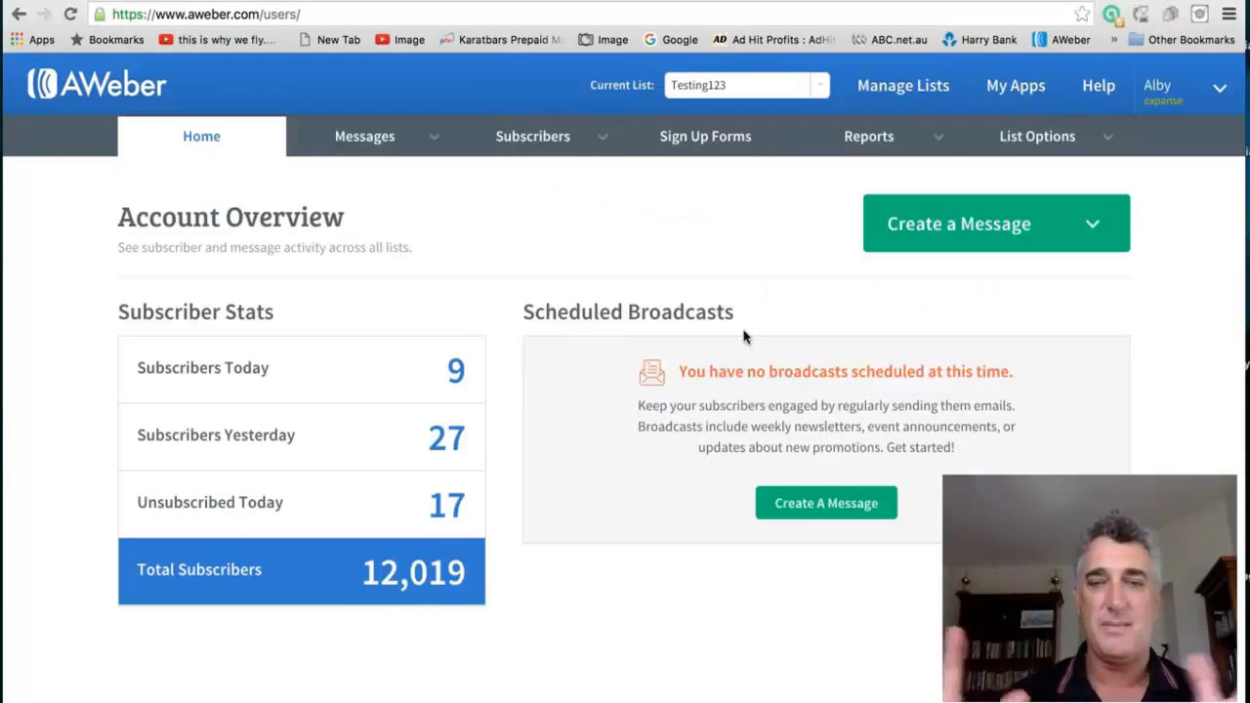